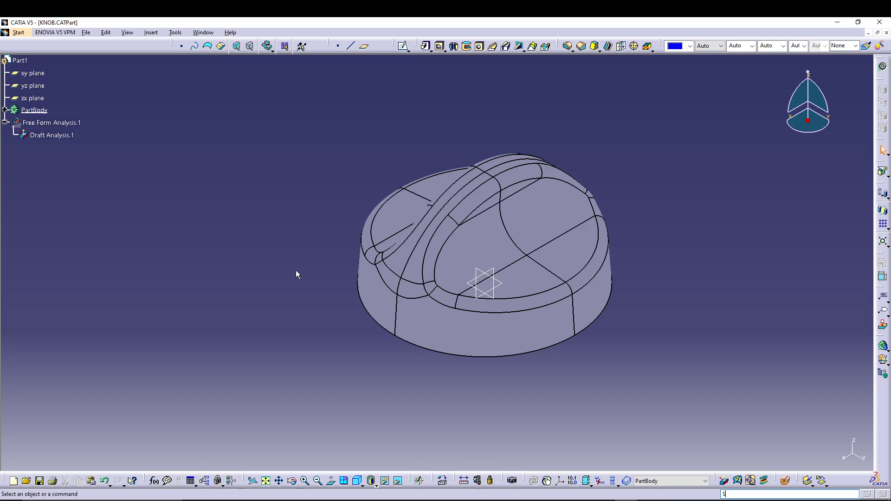
Step: Examine the finished knob model from above, below and the side
middle_drag(296, 270, 277, 201)
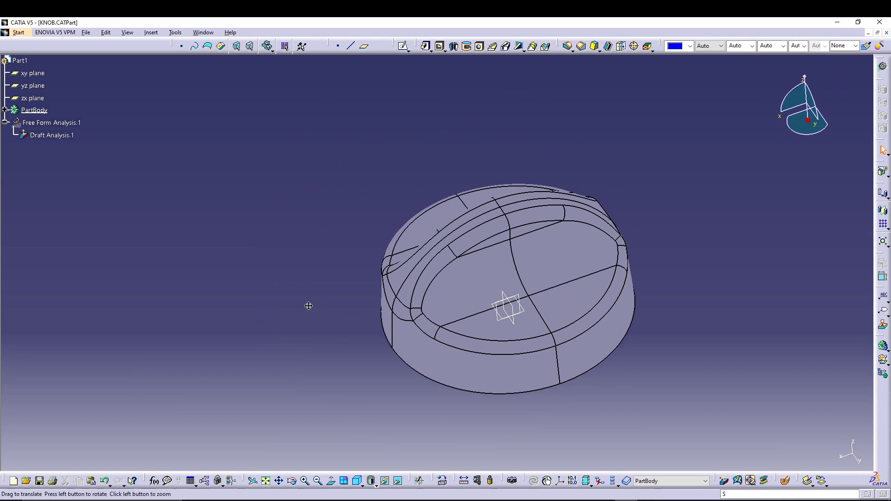
middle_drag(308, 304, 259, 209)
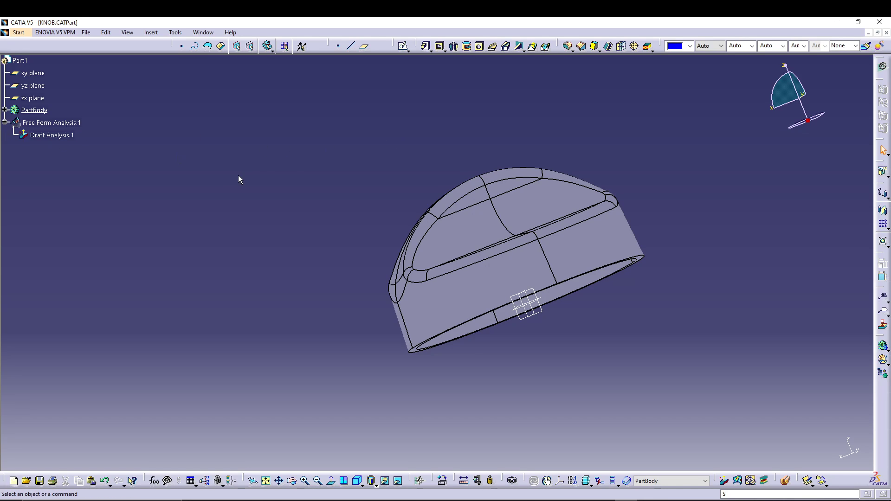
middle_drag(395, 127, 598, 195)
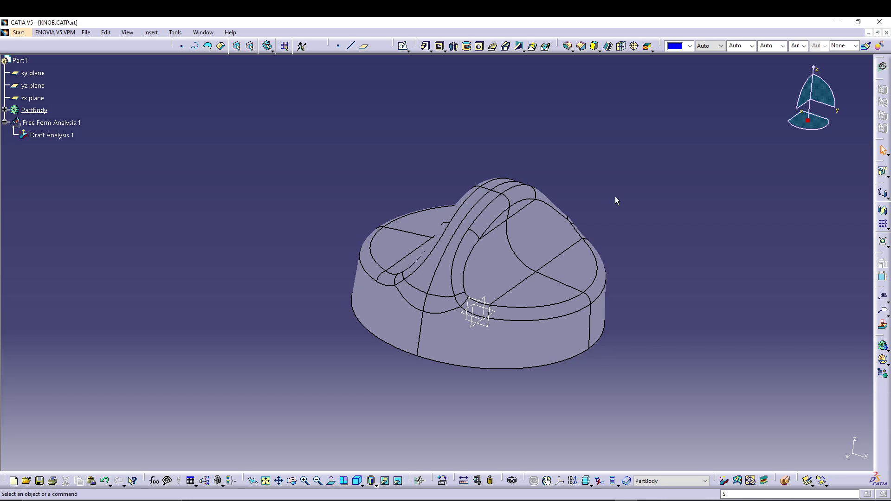
middle_drag(644, 209, 532, 180)
middle_drag(402, 123, 499, 134)
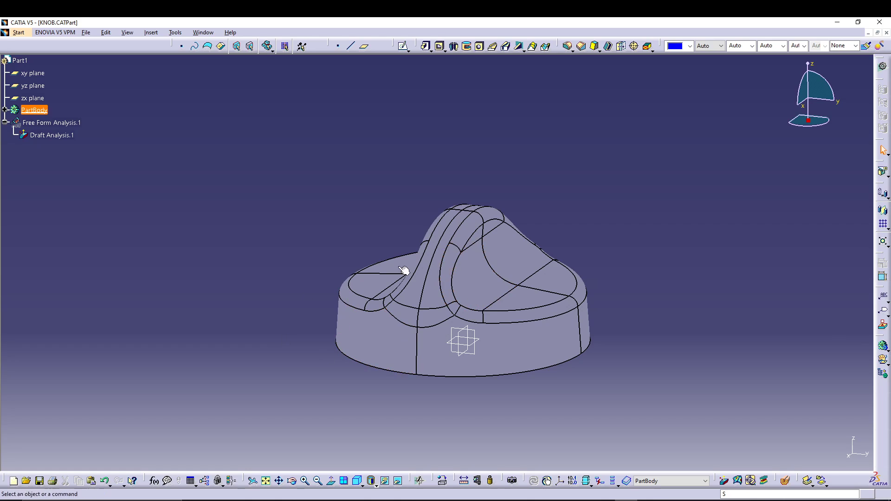
mouse_move(346, 214)
middle_down()
mouse_move(387, 223)
mouse_move(537, 173)
mouse_move(346, 228)
middle_up()
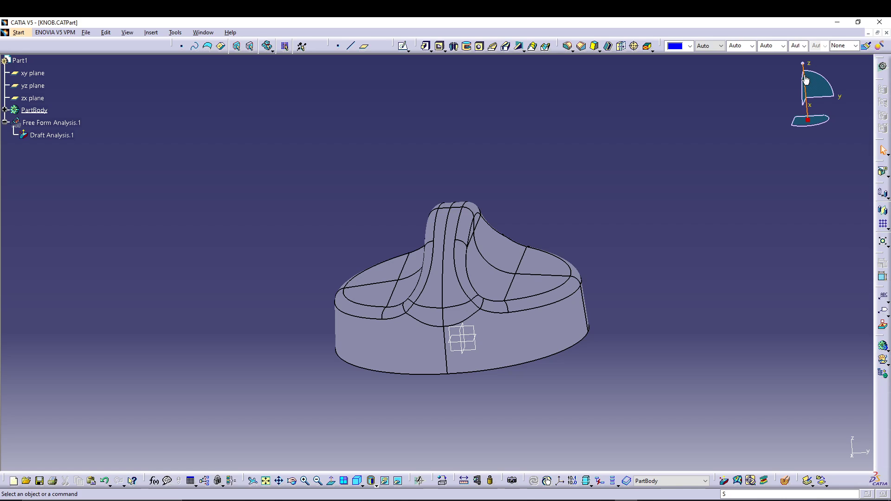
Step: Close the knob part and create a new part, Part1, in Generative Shape Design with hybrid design enabled
click(886, 33)
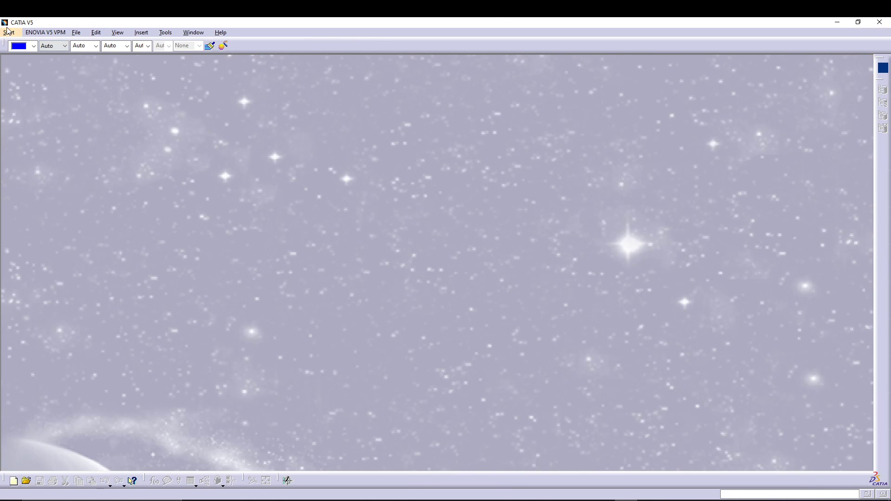
key(super+Down)
click(524, 24)
click(10, 33)
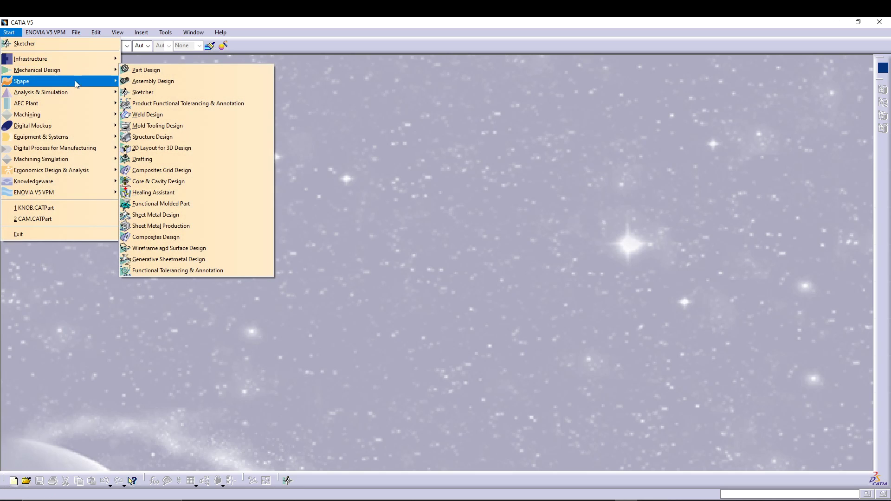
mouse_move(74, 81)
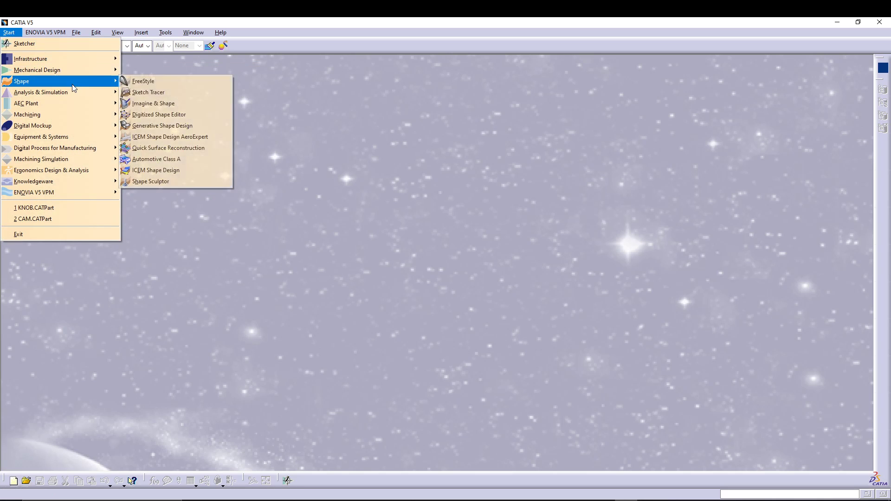
click(161, 126)
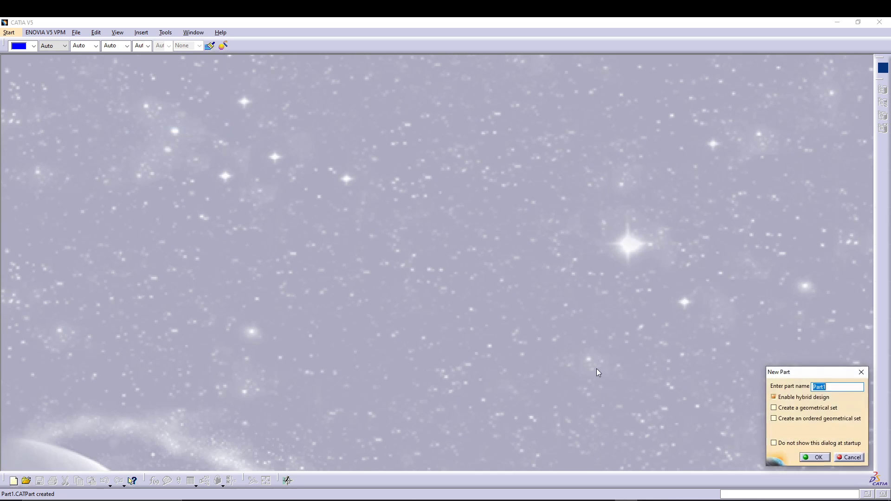
click(816, 458)
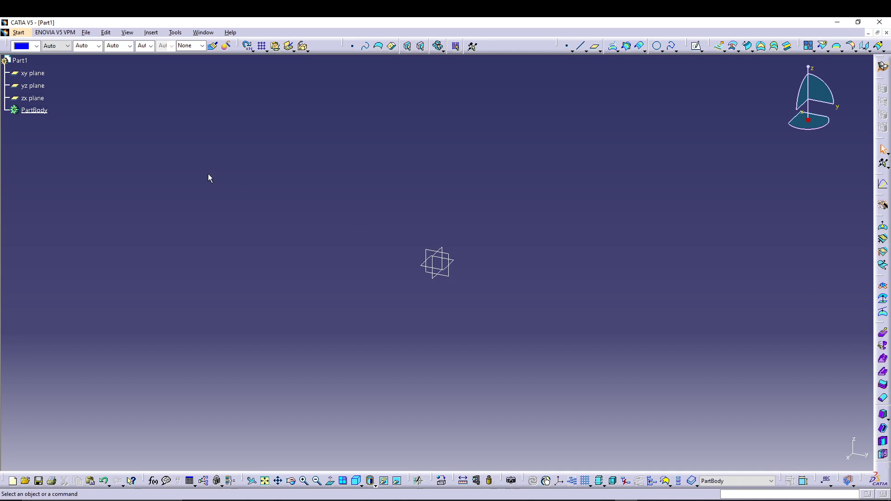
Step: On the zx plane, sketch a three-point arc of about 84 mm radius from the horizontal axis up to the vertical axis
click(32, 98)
click(657, 46)
click(696, 46)
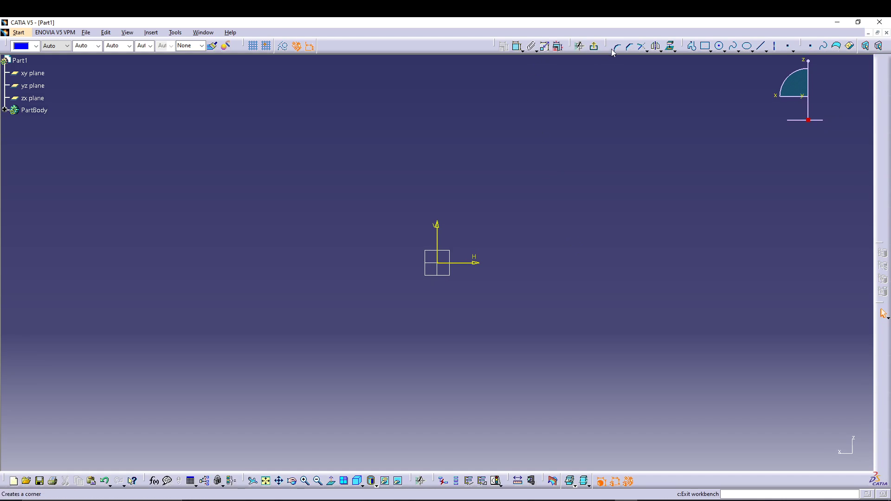
click(724, 50)
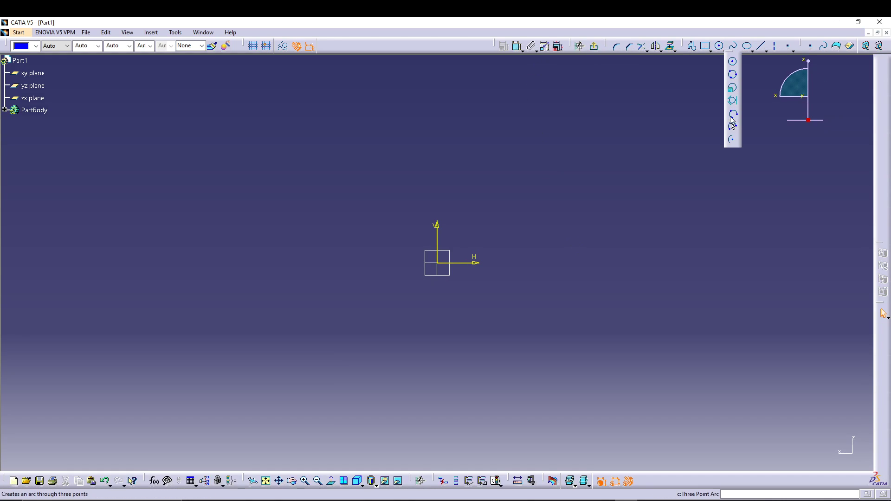
click(732, 74)
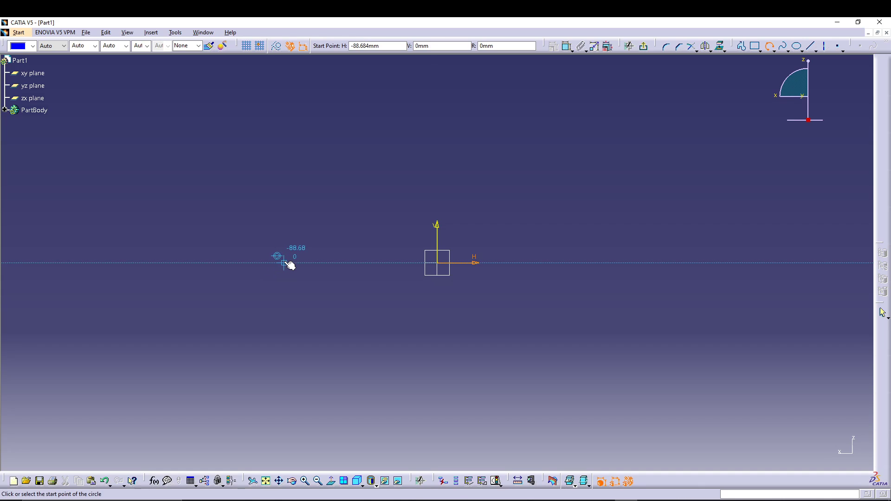
click(284, 263)
click(318, 159)
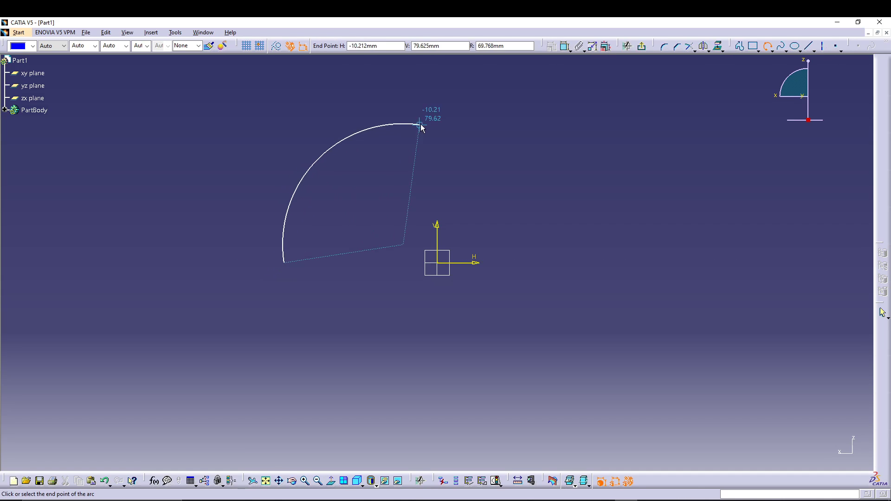
click(440, 105)
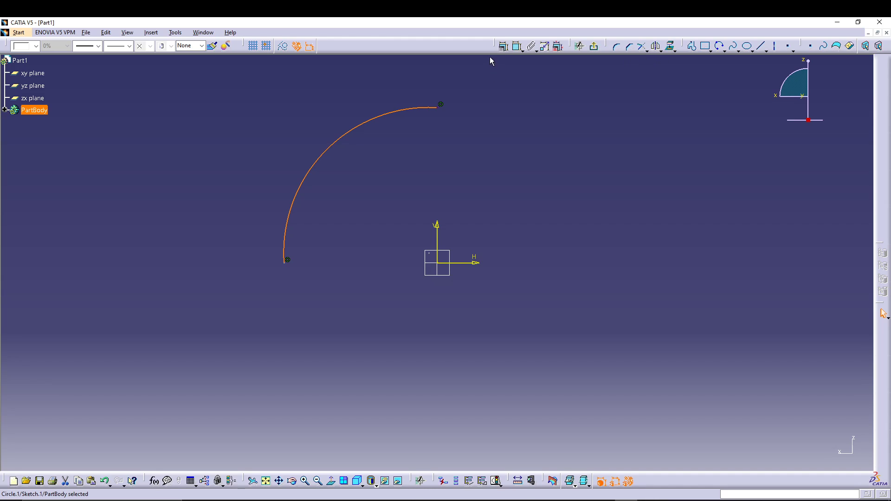
Step: Add a radius dimension to the arc and set it to 64 mm
click(517, 46)
click(299, 100)
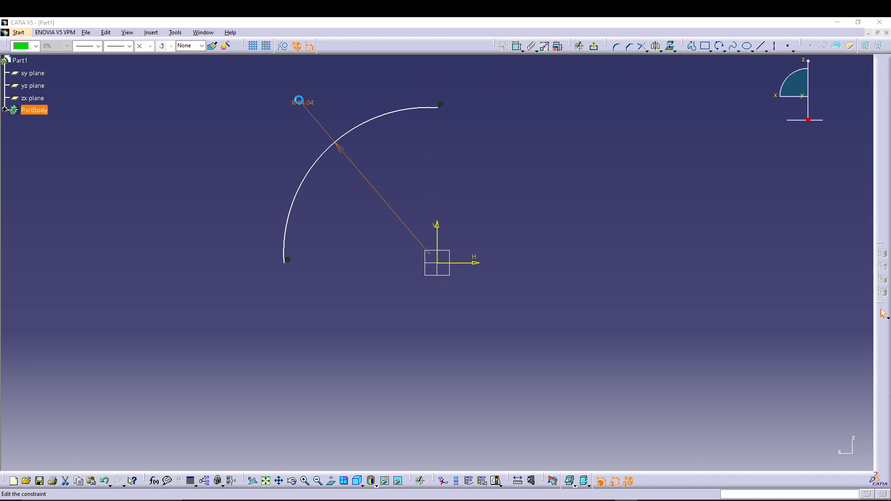
double_click(299, 102)
text(64)
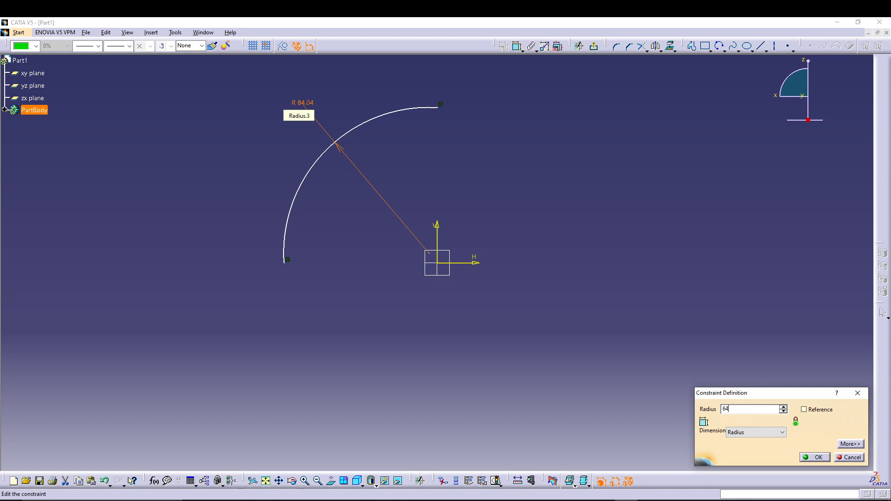
key(Return)
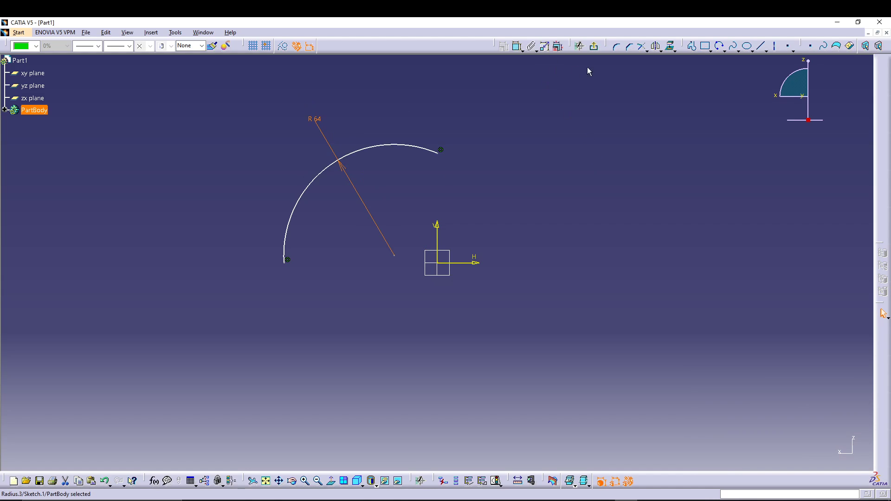
Step: Dimension the height of the arc's upper endpoint above the horizontal axis and set it to 64 mm
click(517, 46)
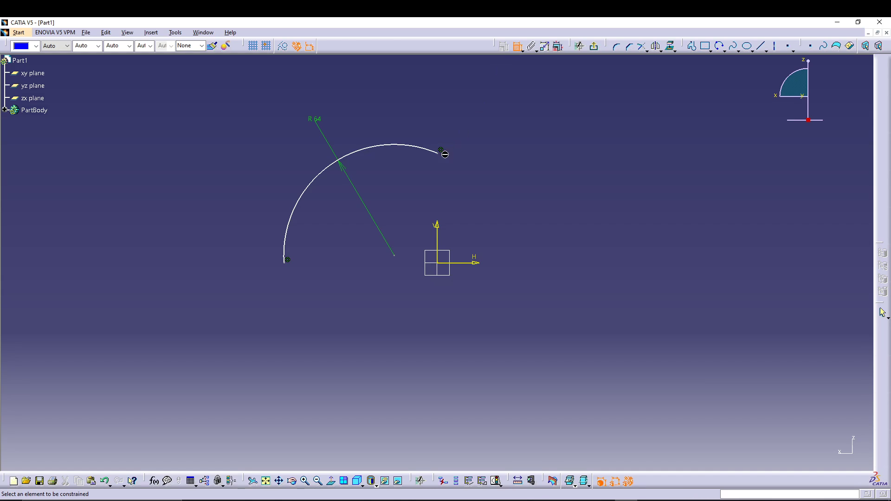
click(438, 153)
click(474, 264)
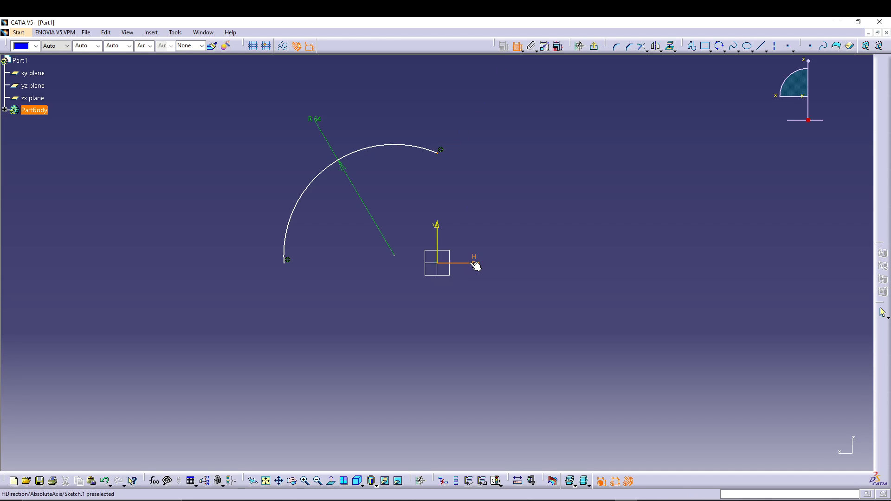
click(531, 216)
double_click(531, 216)
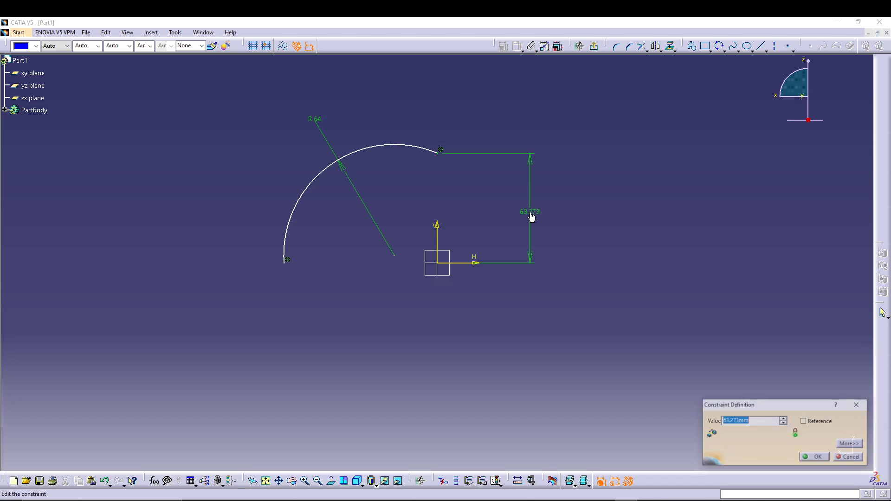
text(64)
key(Return)
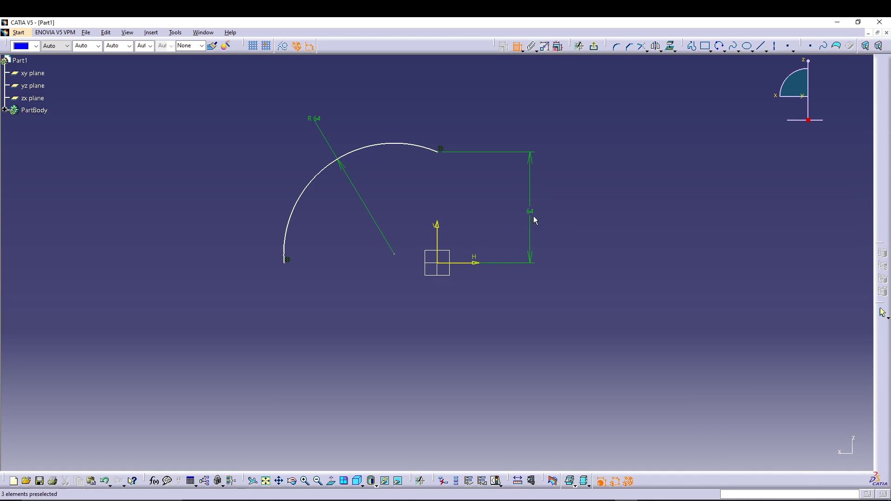
click(285, 264)
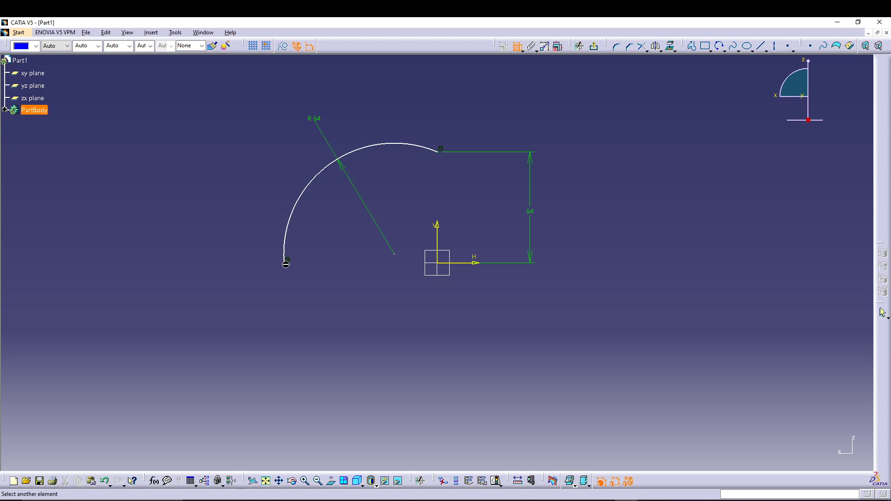
click(456, 264)
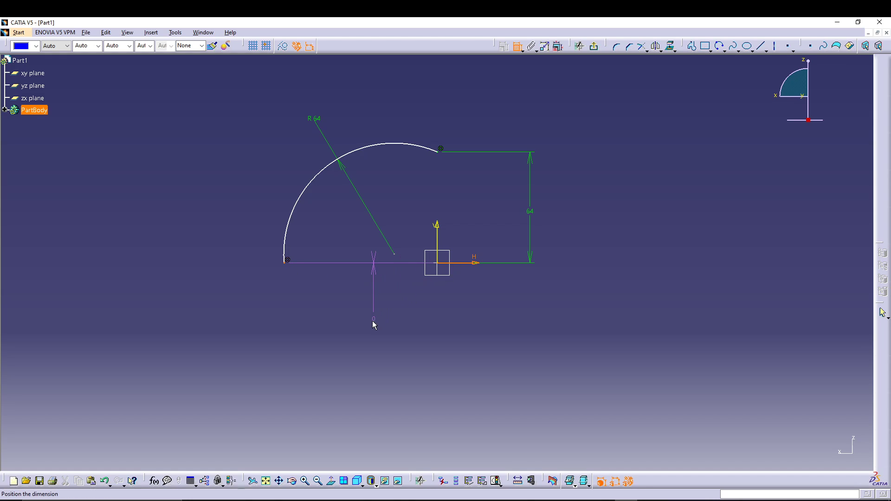
key(Escape)
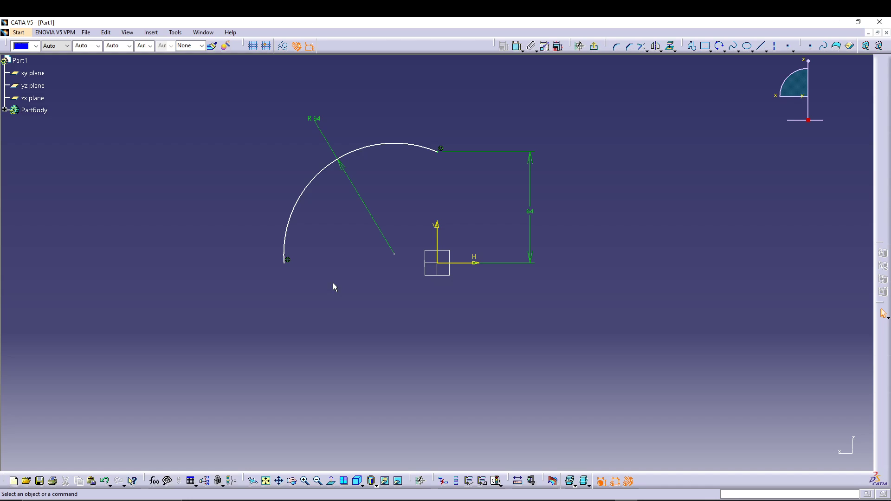
Step: Dimension the distance from the arc's lower endpoint to the vertical axis and set it to 64 mm
click(521, 49)
click(528, 60)
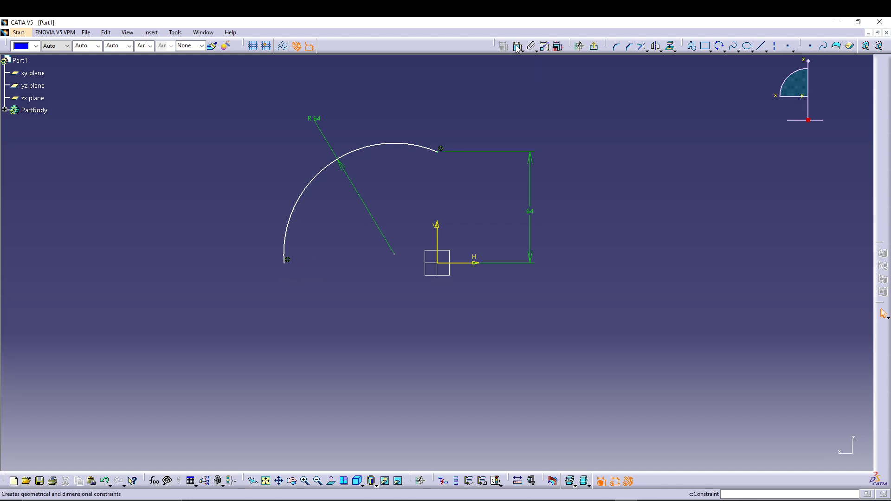
click(285, 264)
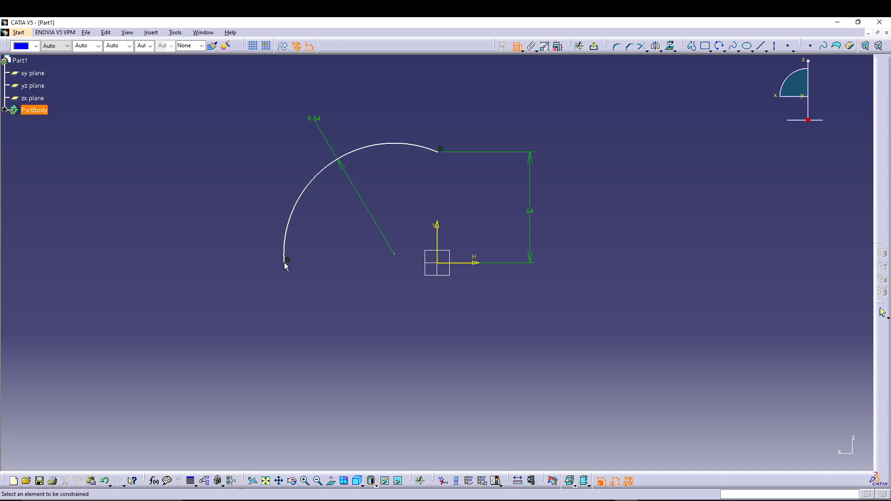
click(436, 226)
click(370, 295)
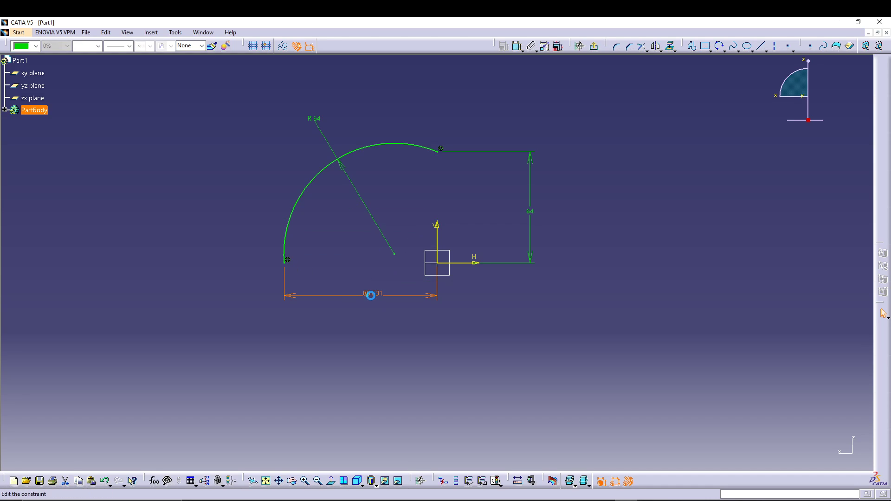
double_click(371, 296)
text(64)
key(Return)
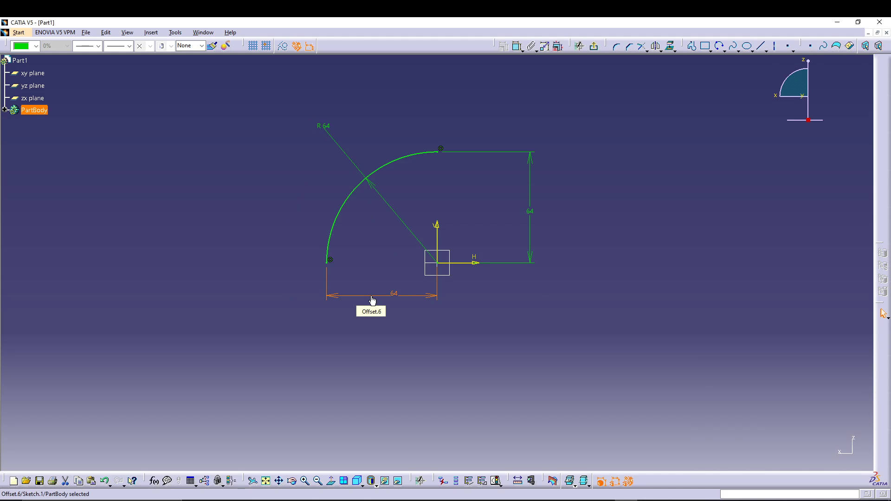
Step: Move the radius dimension label closer to the arc and exit the sketch
drag(325, 127, 333, 173)
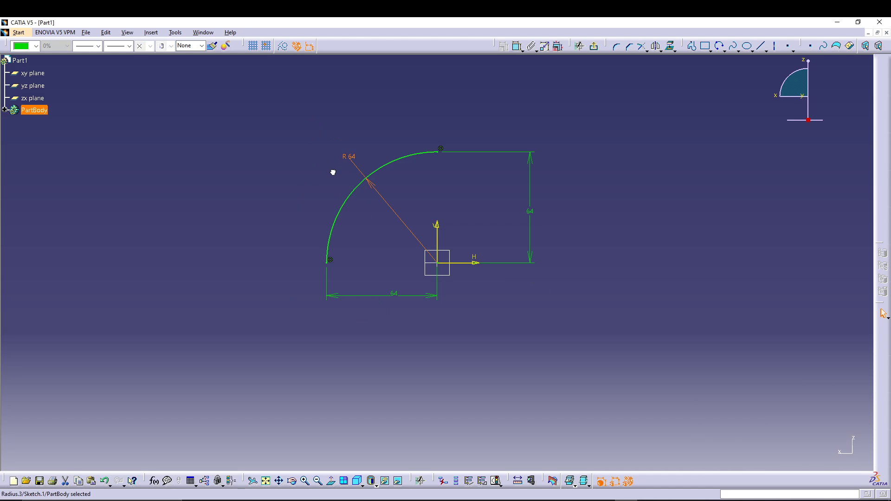
click(593, 45)
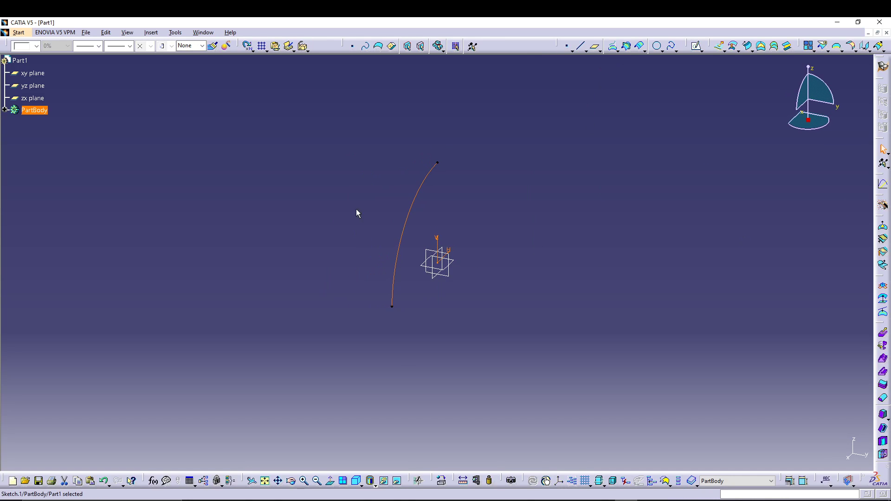
click(317, 200)
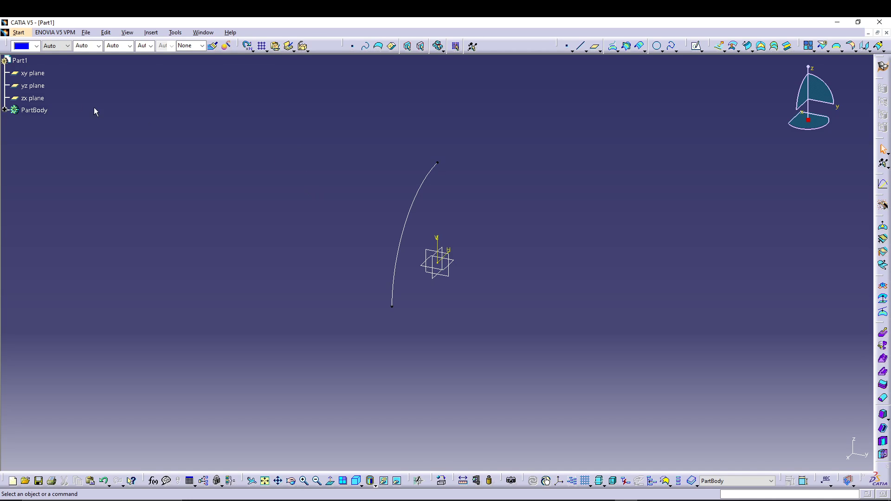
Step: Start a sketch on the yz plane and draw a three-point arc centred about 37 mm along H and 50 mm along V
click(33, 85)
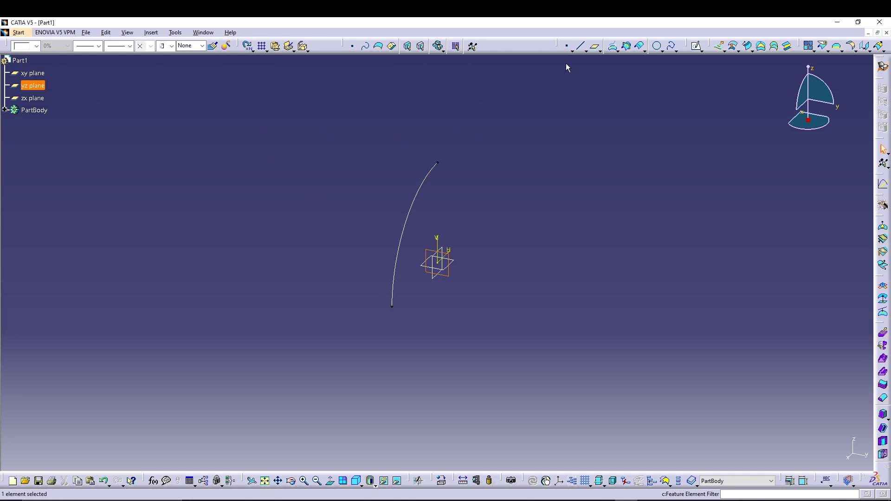
click(696, 46)
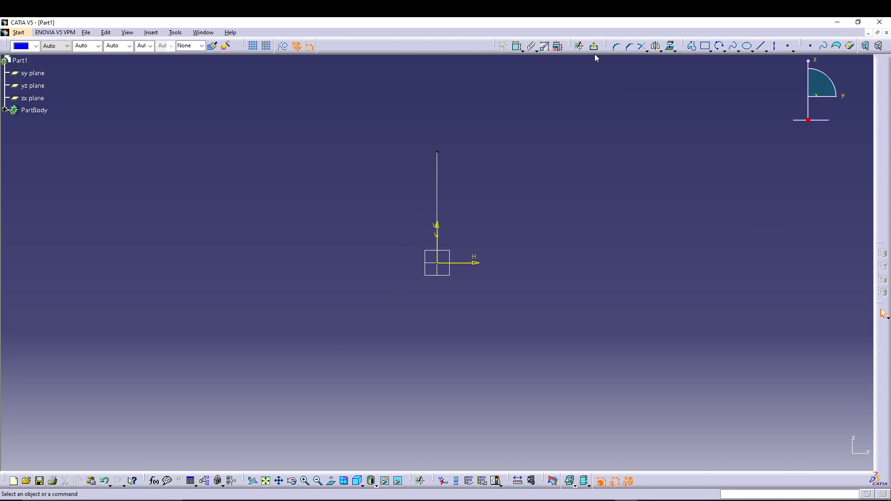
click(720, 45)
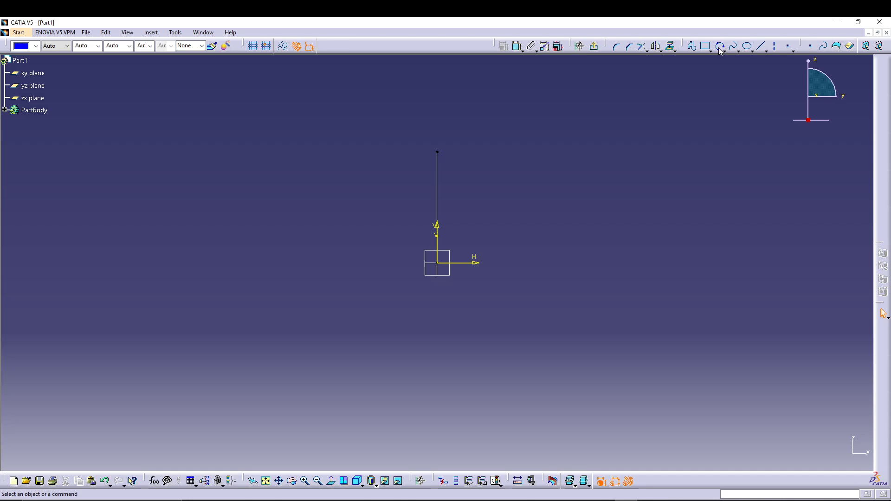
click(463, 161)
click(464, 195)
click(506, 216)
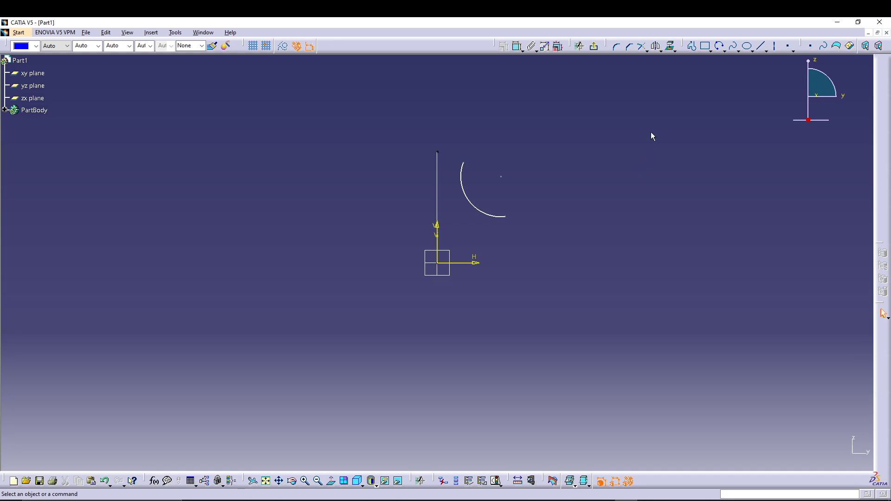
Step: Draw a vertical axis line downward and a horizontal axis line across the arc, both starting at the arc's centre
click(760, 46)
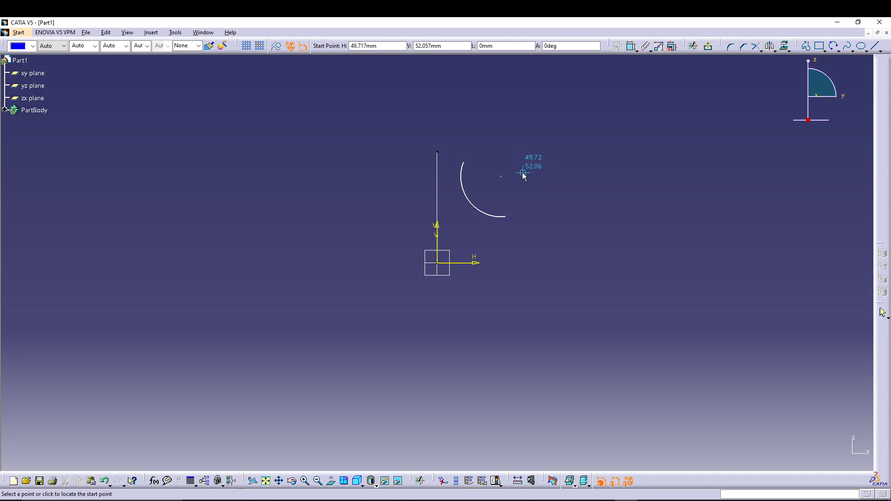
click(501, 177)
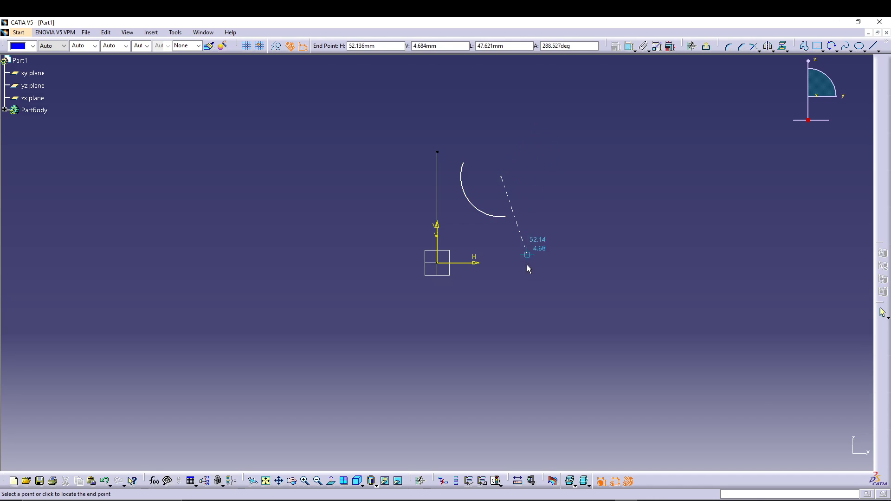
click(501, 329)
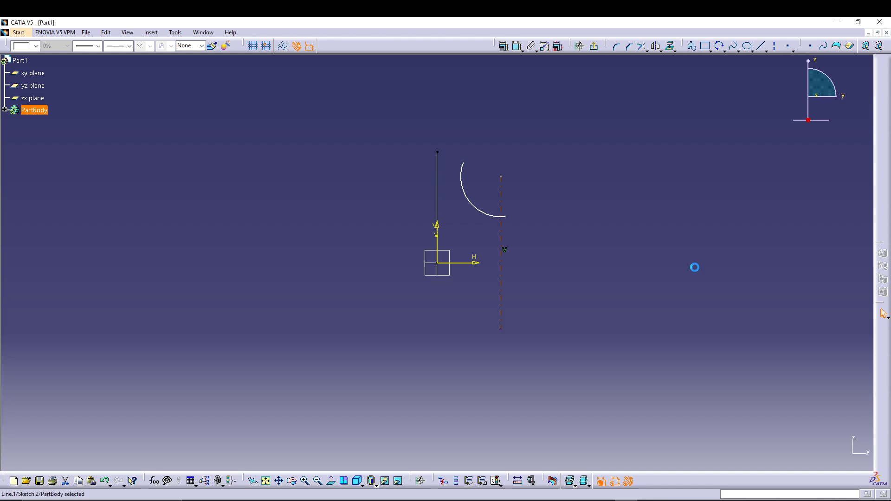
click(771, 48)
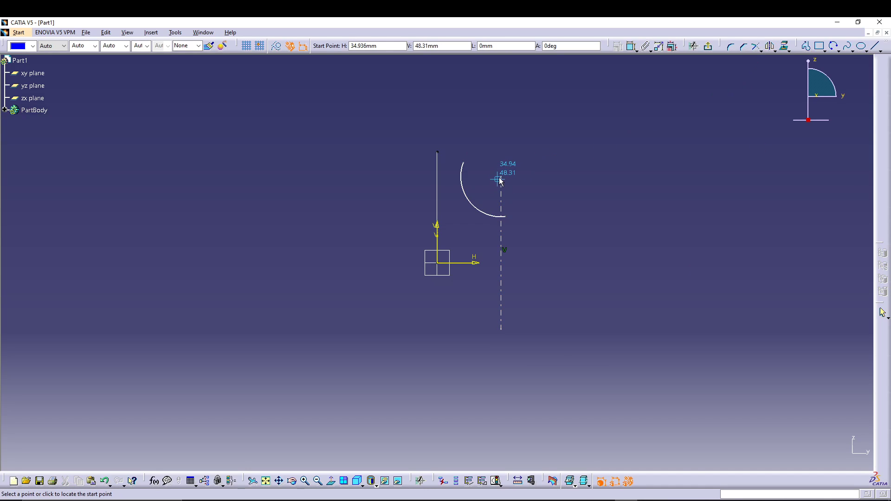
click(501, 177)
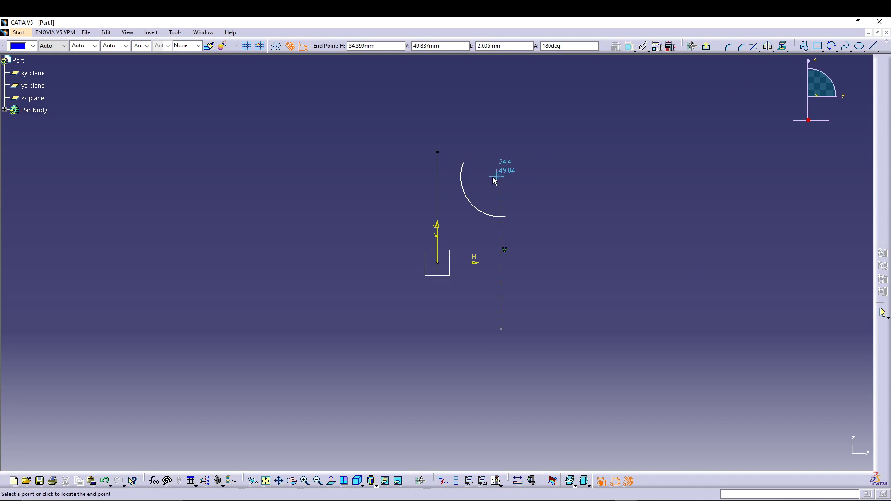
click(342, 176)
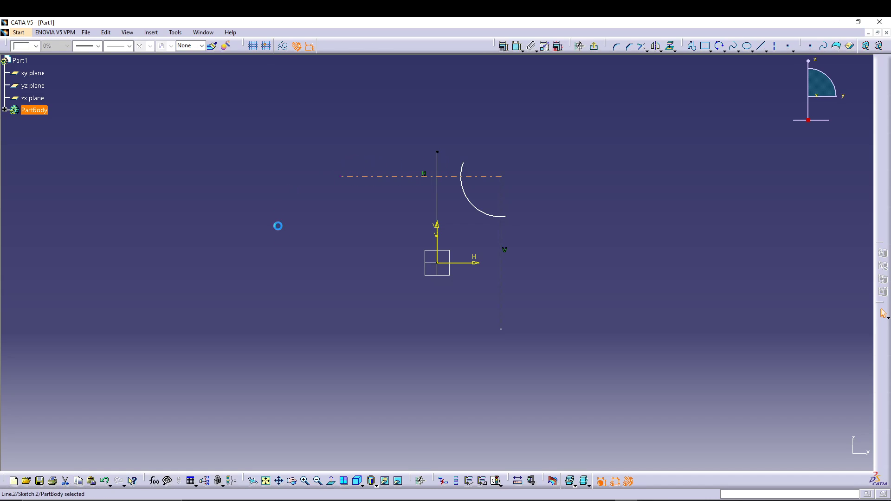
Step: Draw a third axis line from the arc's centre, slanting down toward the vertical sketch axis
click(775, 47)
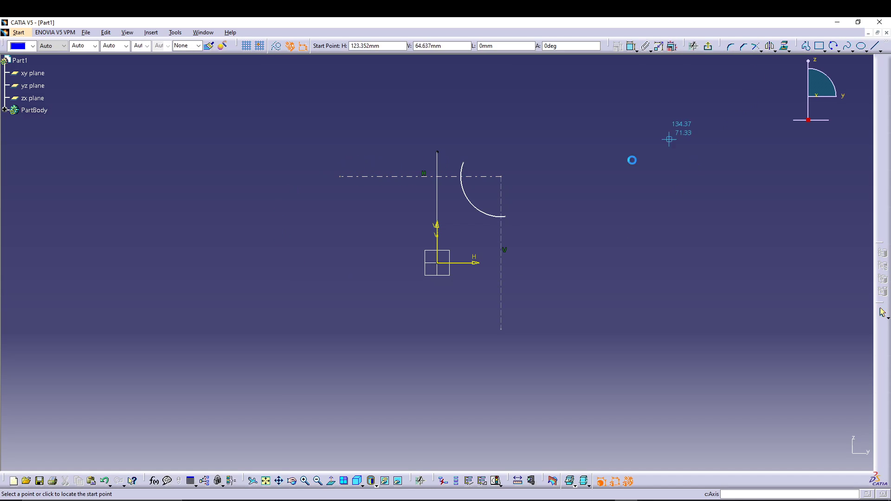
click(502, 177)
click(448, 356)
click(612, 176)
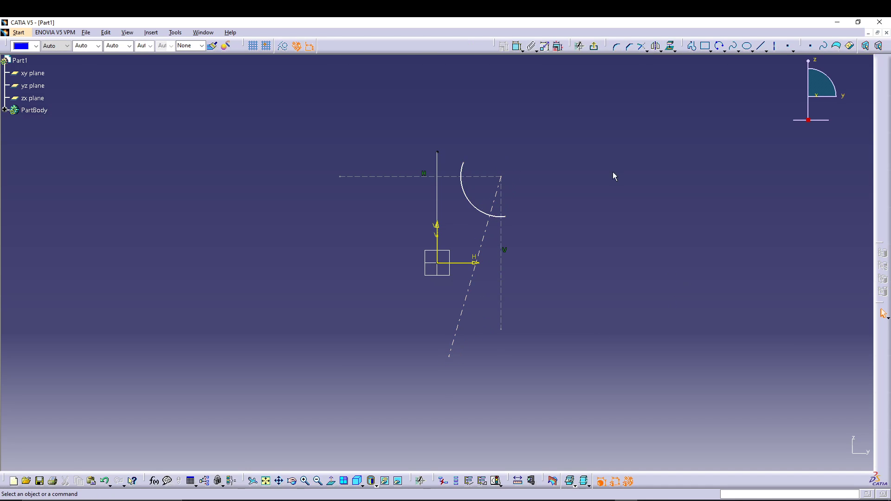
Step: Dimension the horizontal distance from the arc's centre to the vertical sketch axis and set it to 30 mm
click(517, 46)
click(501, 176)
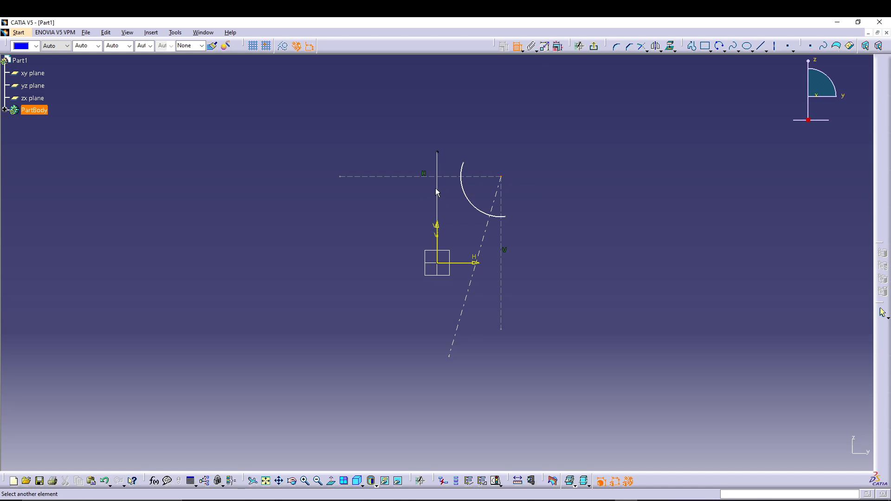
click(437, 189)
click(476, 133)
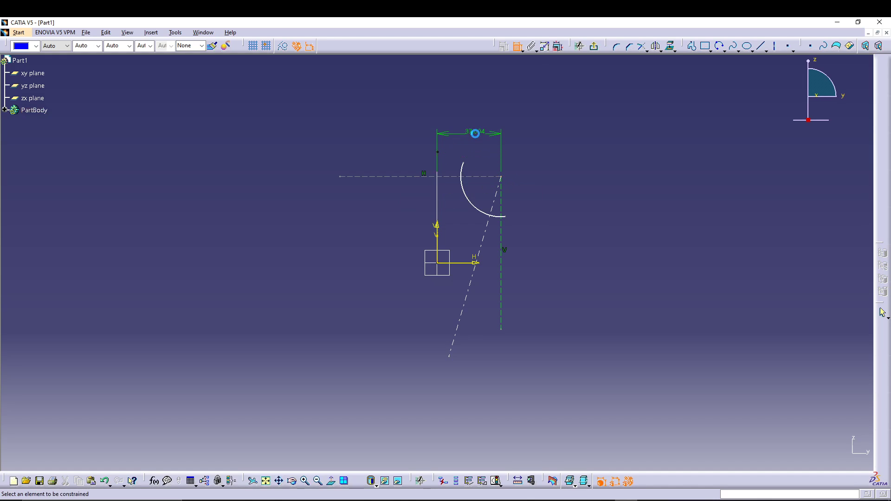
double_click(476, 133)
text(30mm)
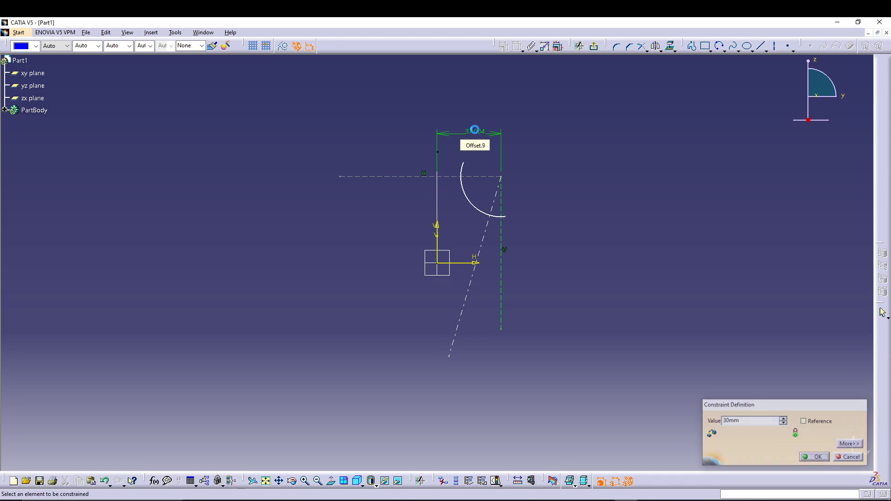
key(Return)
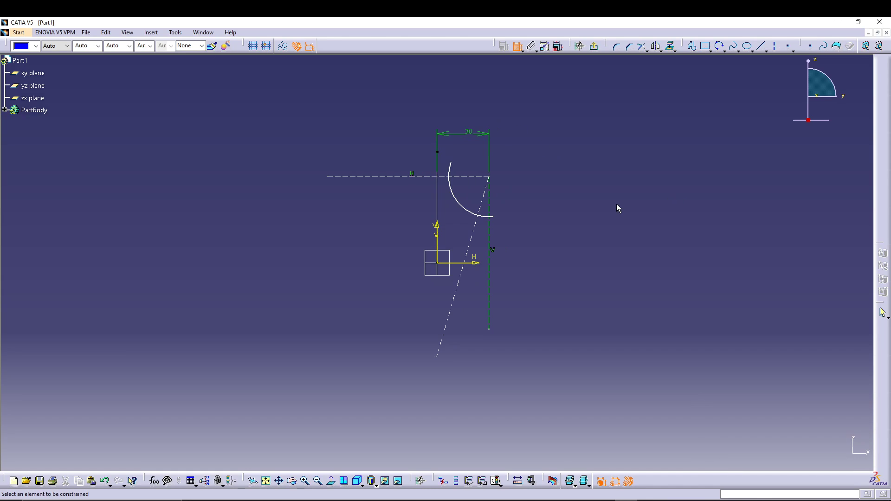
Step: Dimension the height of the arc's centre above the horizontal sketch axis and set it to 50 mm
click(489, 177)
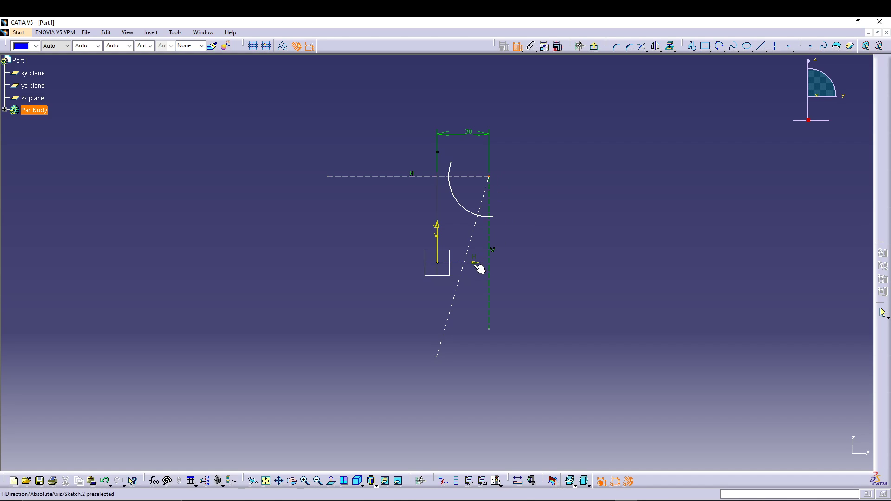
click(475, 262)
click(537, 227)
double_click(538, 224)
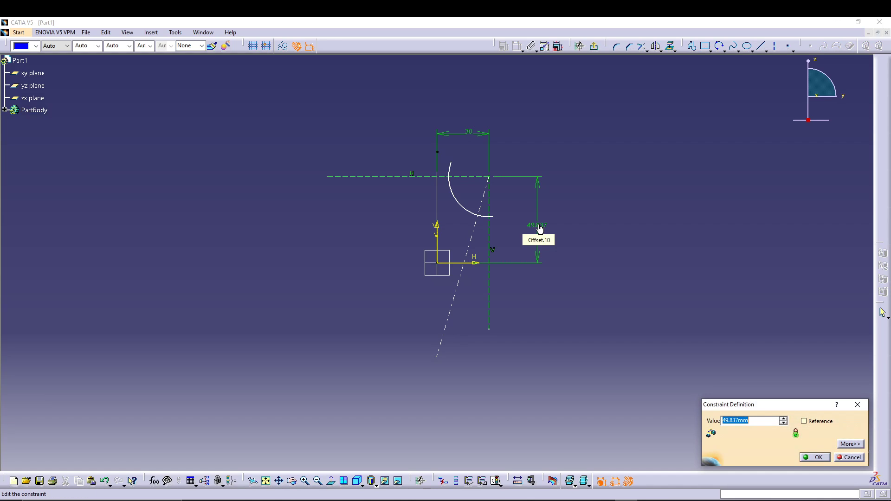
text(50)
key(Return)
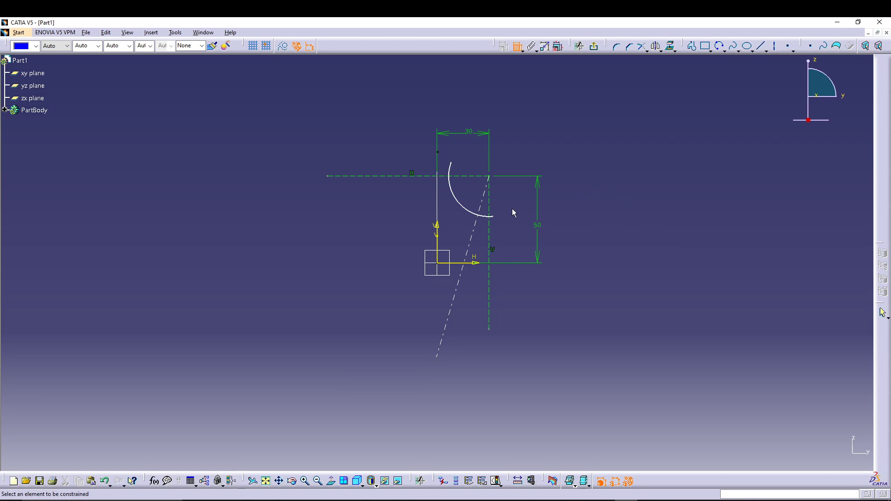
Step: Dimension the angle between the slanted and vertical axis lines and open its value for editing
click(478, 237)
click(490, 240)
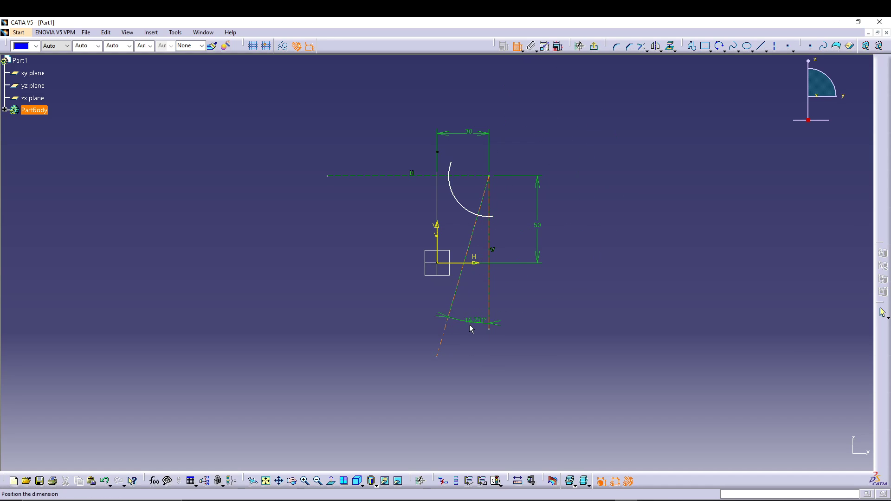
click(463, 314)
double_click(466, 315)
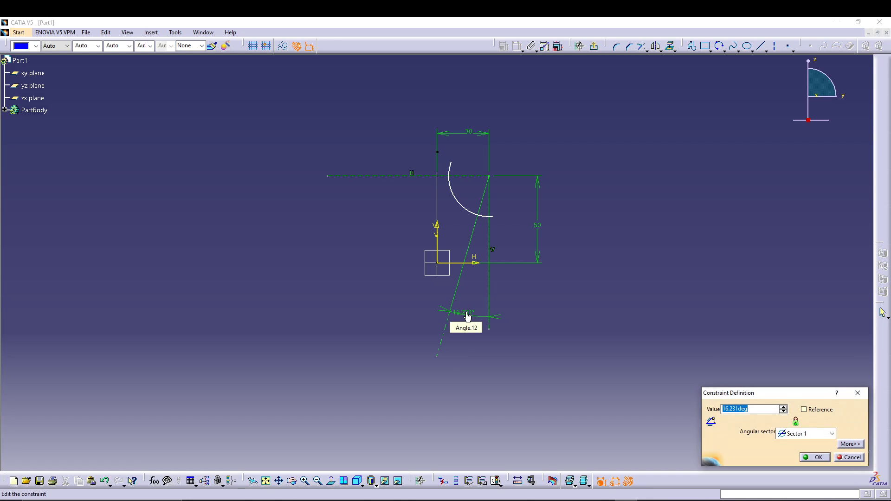
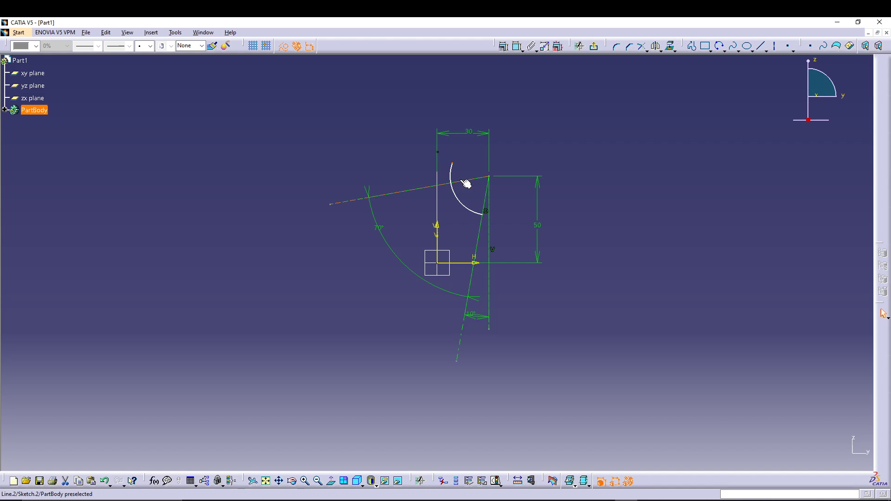
Step: Constrain the arc's upper endpoint to be coincident with the upper slanted axis line
click(517, 46)
right_click(556, 112)
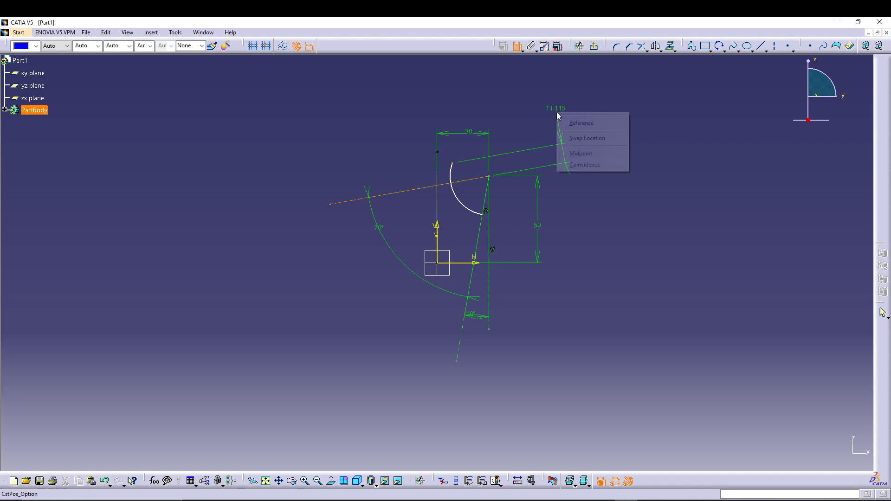
click(587, 164)
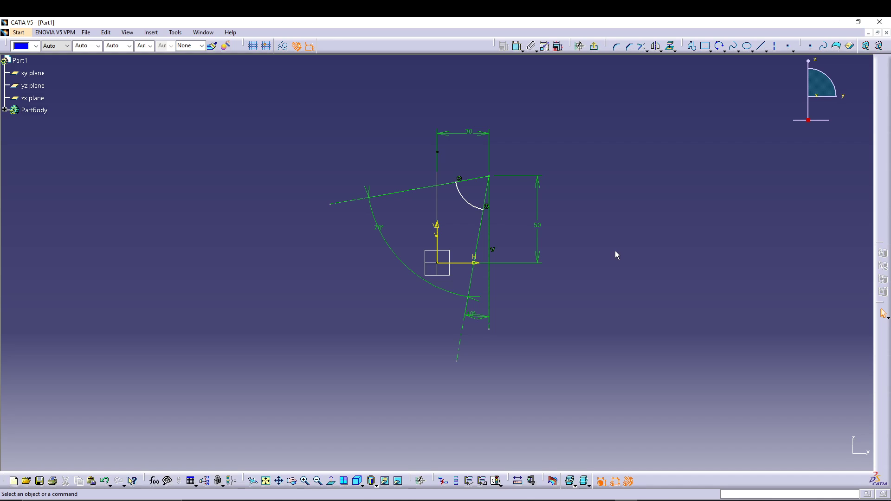
Step: Add a radius dimension to the arc, set it to 20 mm, and exit the sketch
click(517, 46)
click(466, 199)
click(338, 293)
double_click(343, 292)
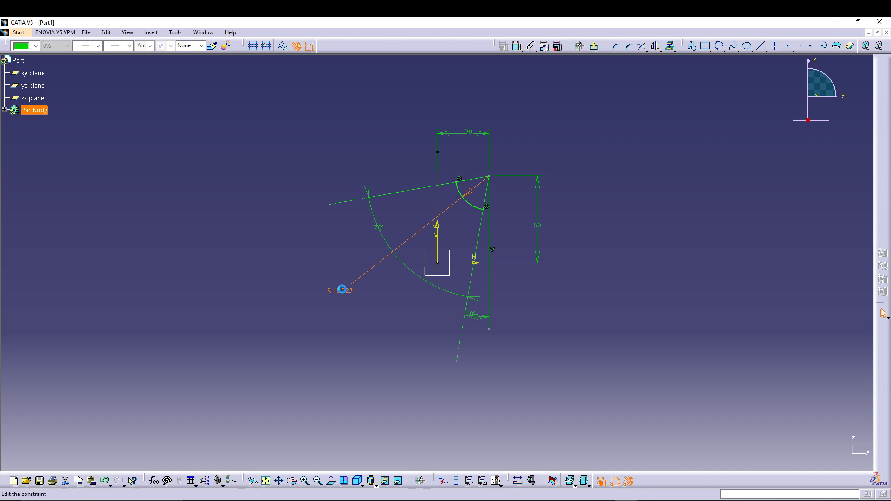
text(20)
key(Return)
click(665, 291)
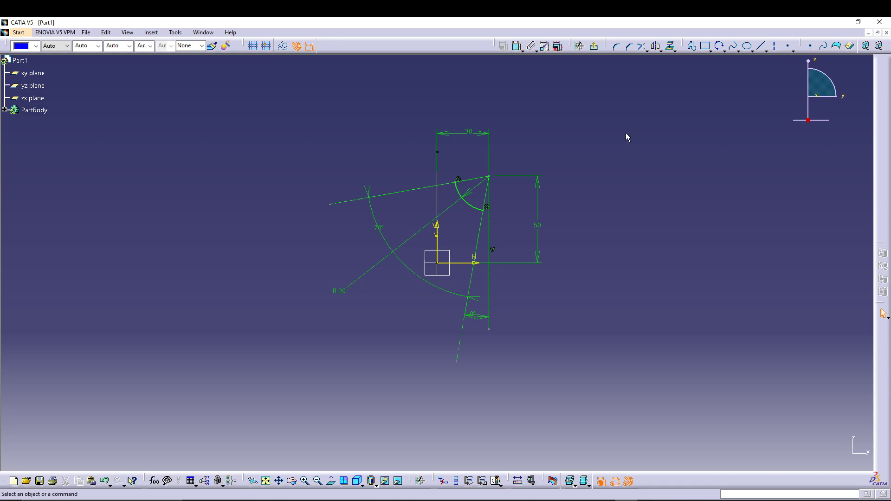
click(593, 46)
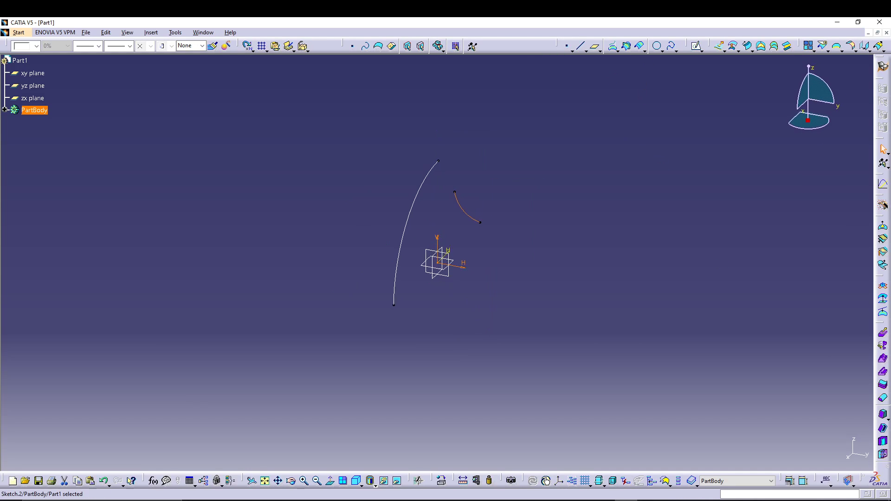
click(611, 289)
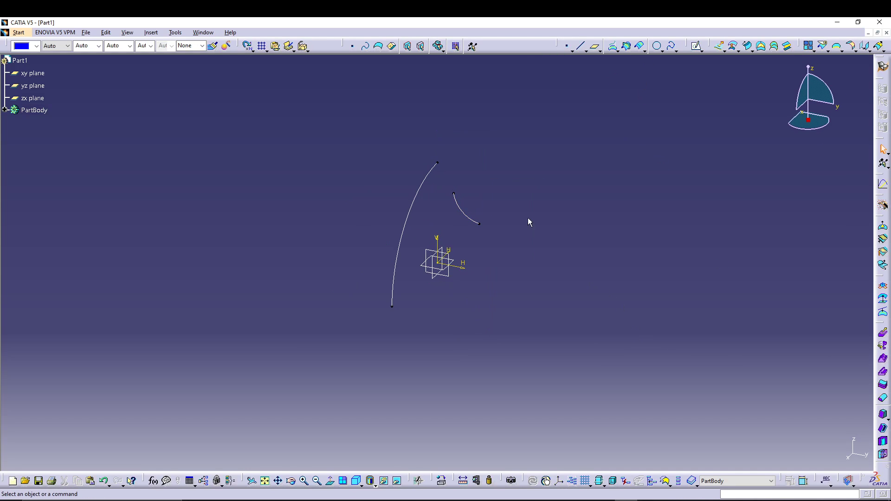
Step: Start another sketch on the yz plane and draw a nearly vertical line beyond the small arc, ending near the horizontal axis
click(5, 110)
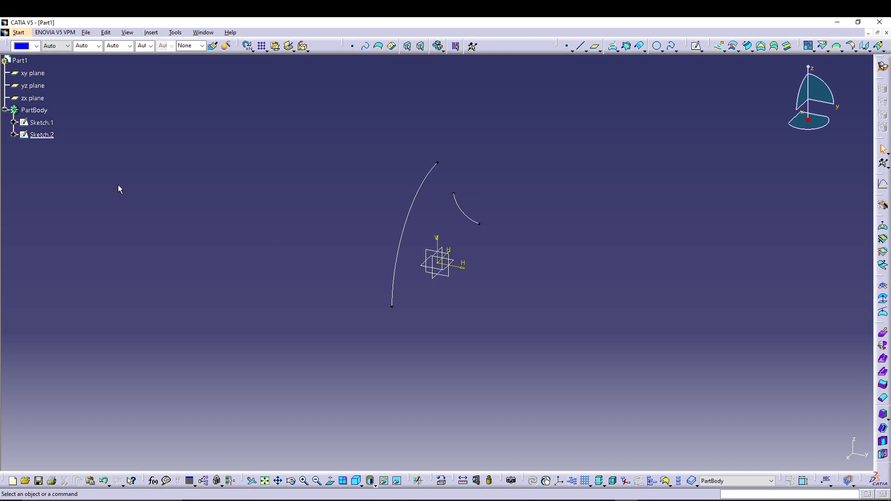
click(33, 85)
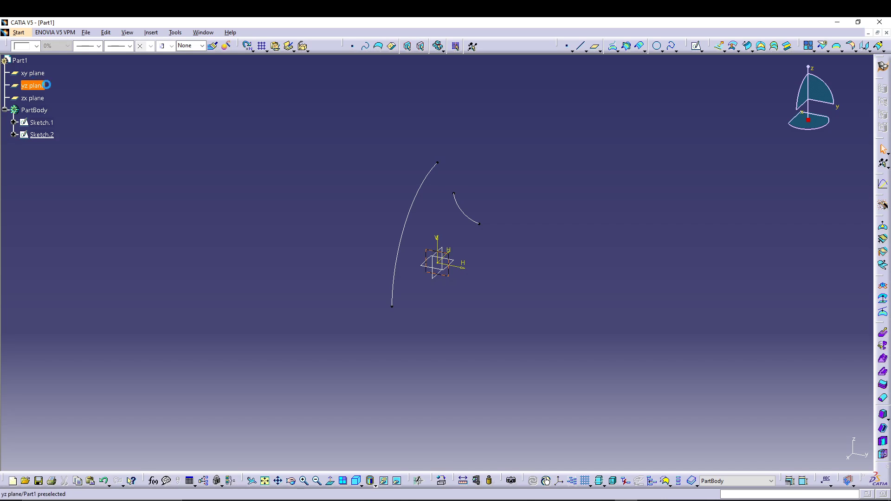
click(695, 46)
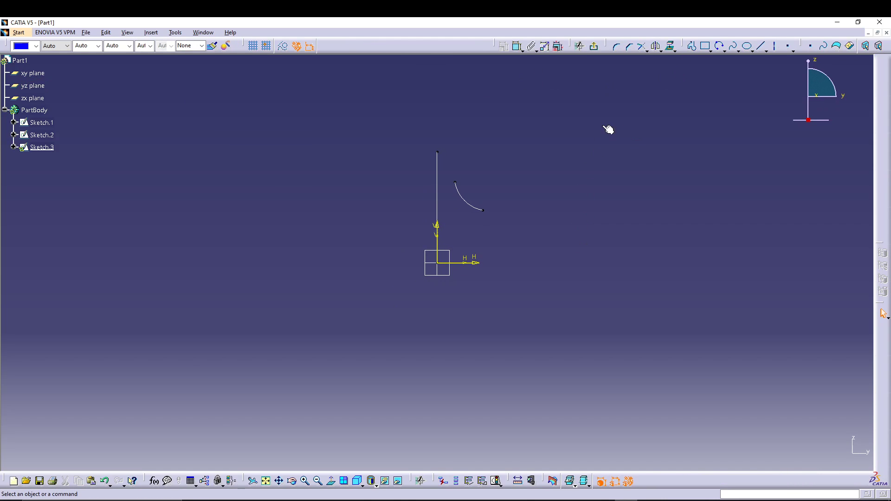
click(760, 45)
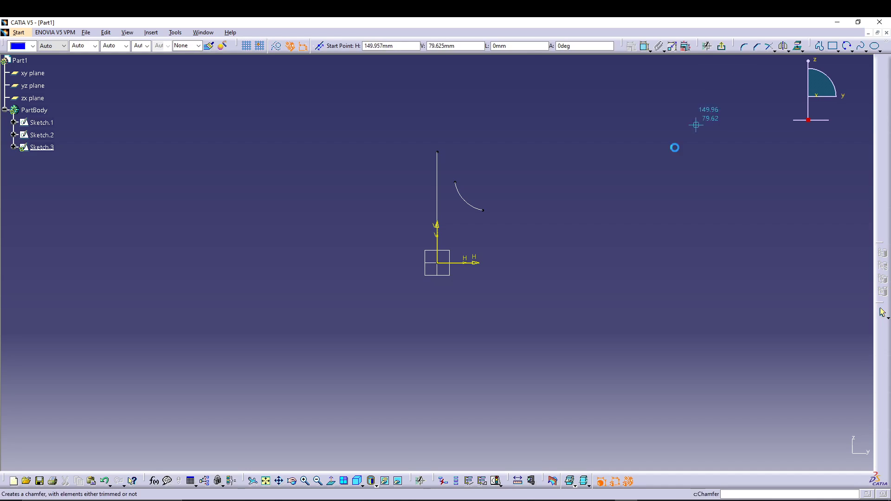
click(520, 139)
click(523, 268)
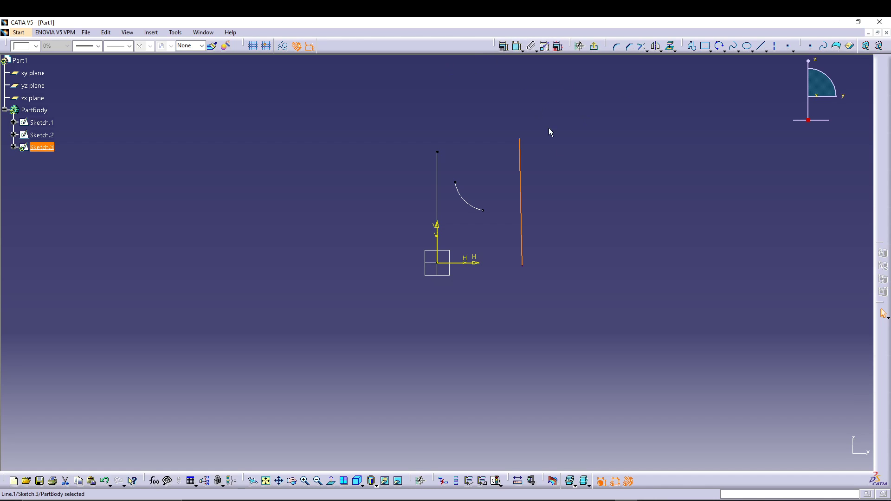
Step: Apply a vertical constraint to the new line
click(499, 45)
click(822, 432)
click(826, 458)
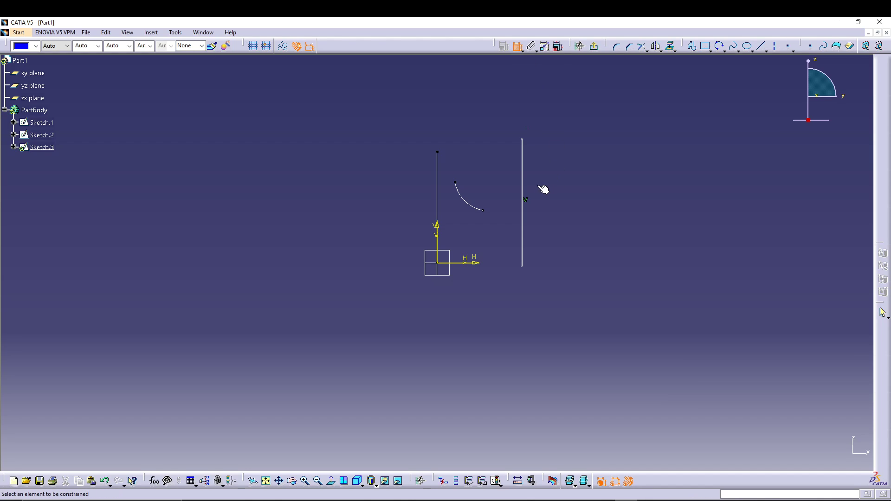
Step: Dimension the vertical line's length and set it to 70 mm
click(529, 174)
click(555, 172)
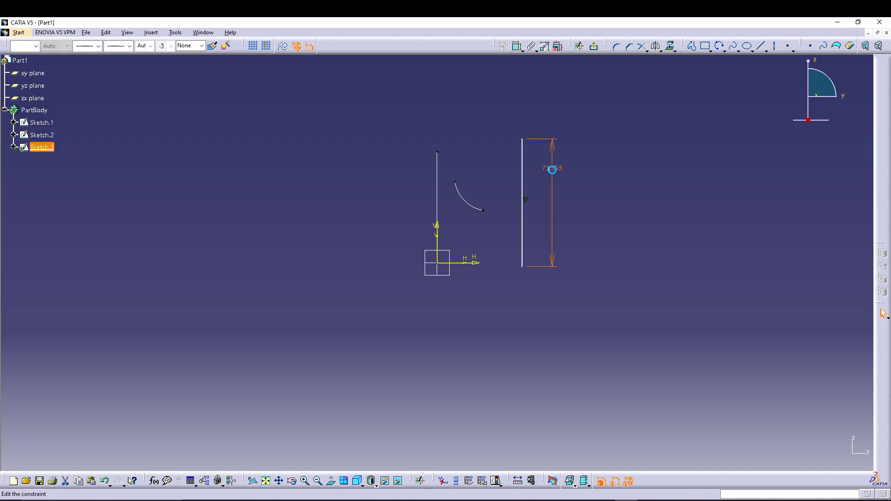
double_click(554, 174)
text(70)
key(Return)
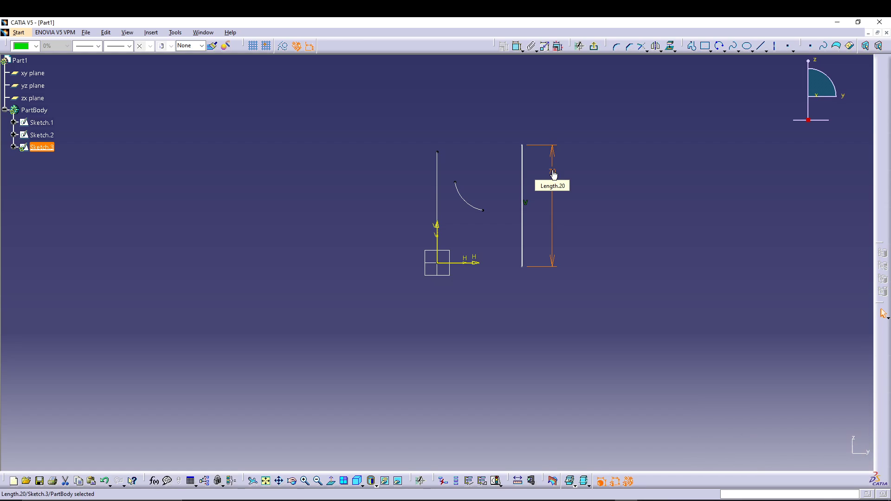
Step: Dimension the distance from the line's lower endpoint to the vertical axis as 60 mm and exit the sketch
click(522, 267)
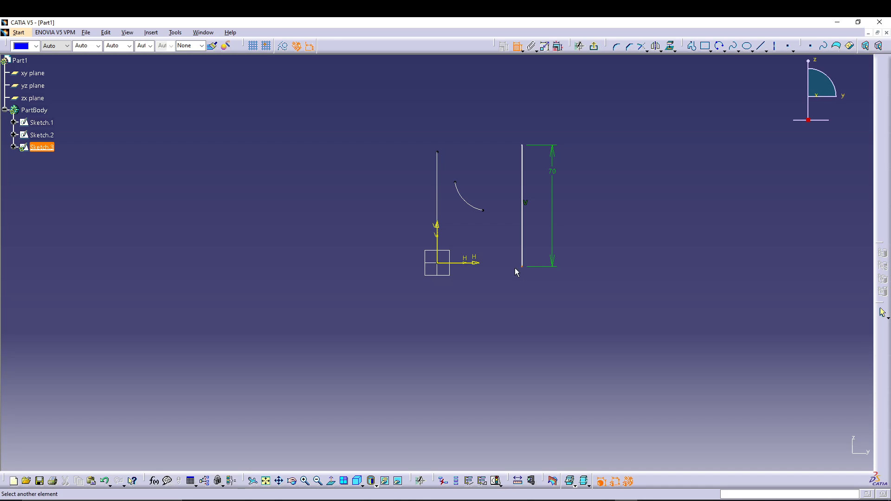
click(438, 230)
click(472, 299)
double_click(473, 299)
text(60)
key(Return)
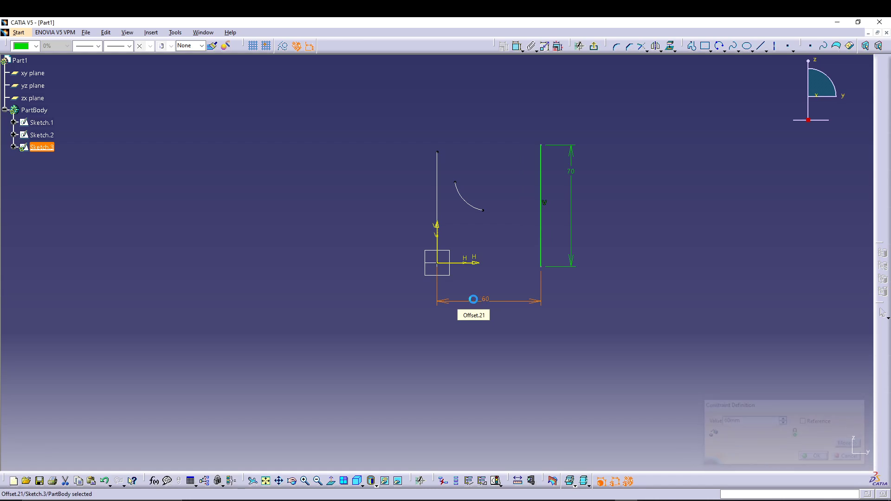
click(678, 189)
click(594, 46)
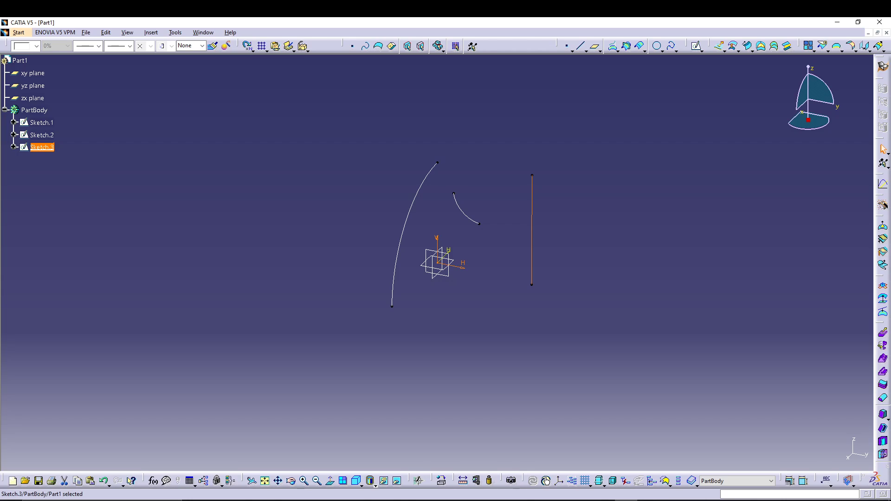
click(545, 225)
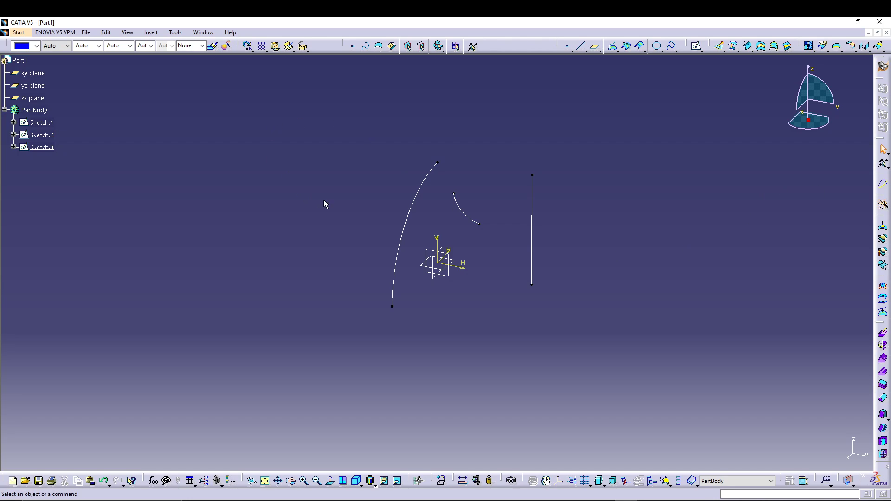
Step: Extrude Sketch.1 as a surface by 70 mm along its sketch normal
click(41, 123)
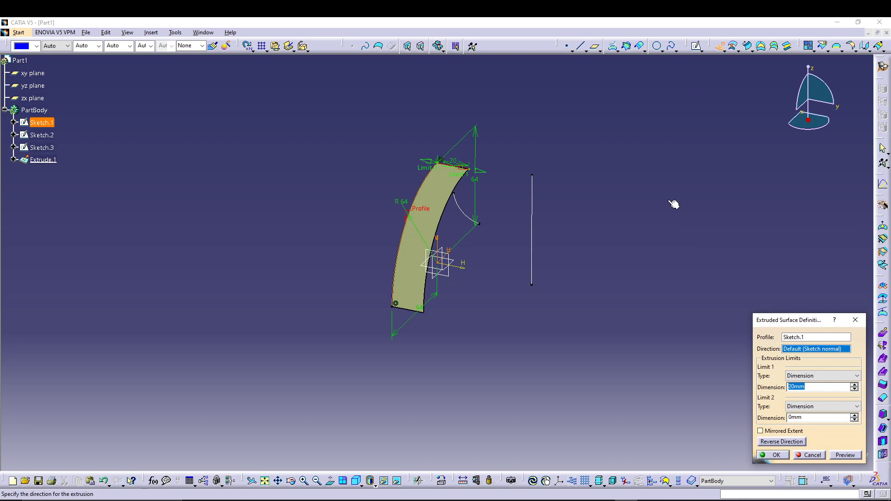
text(70)
click(844, 455)
click(773, 455)
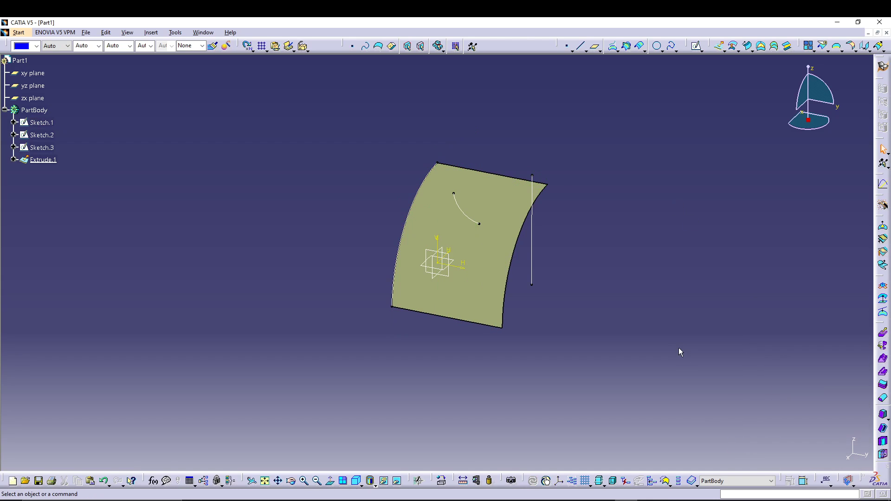
Step: Extrude the small arc of Sketch.2 as a surface by 70 mm along its sketch normal
click(51, 135)
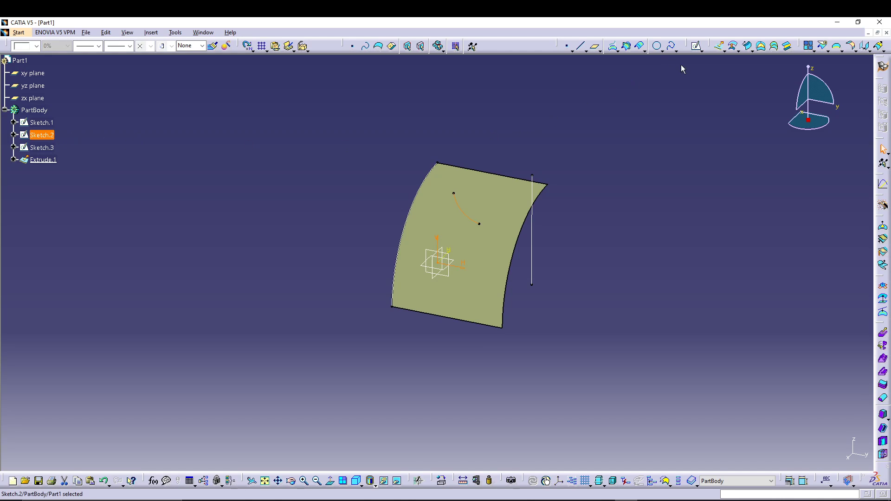
click(718, 45)
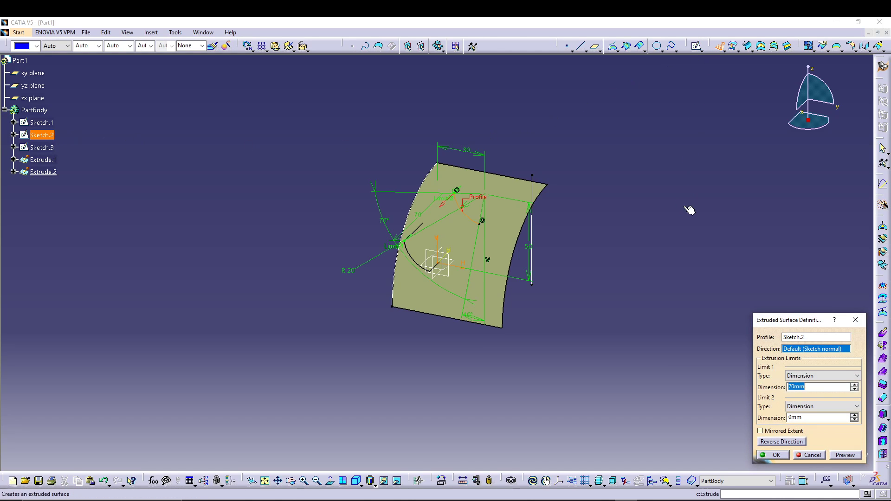
click(772, 455)
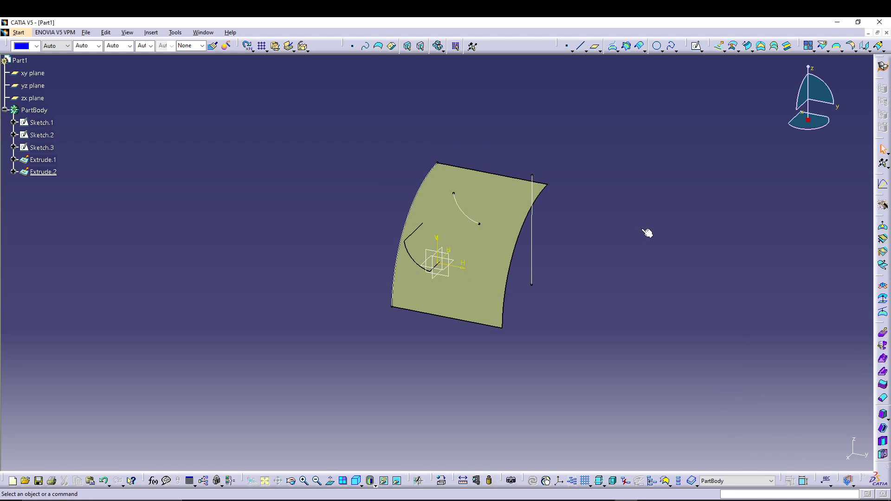
Step: Revolve Sketch.3 into a surface about the Z axis, with angle 1 at 0 deg and angle 2 at 90 deg
middle_drag(599, 207, 530, 238)
click(470, 221)
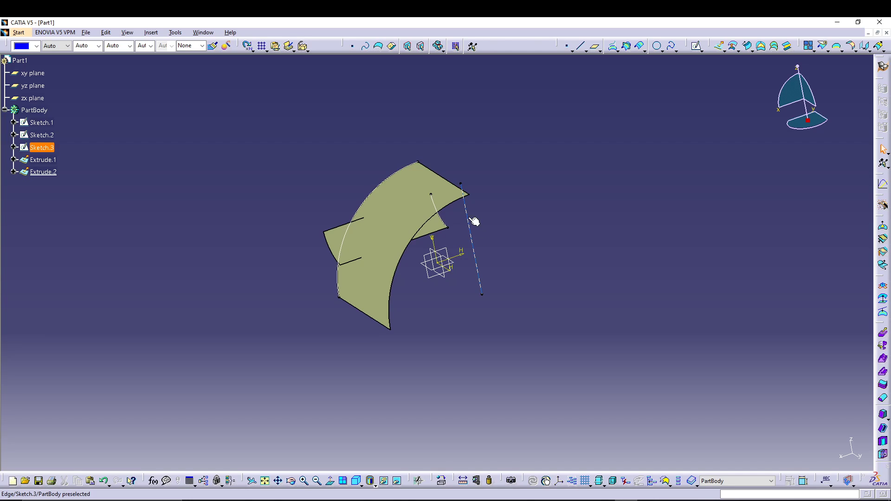
click(723, 50)
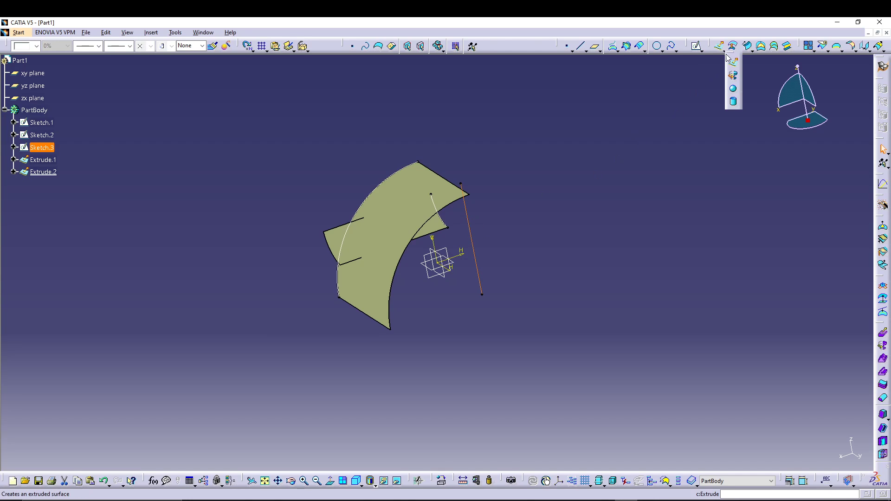
click(732, 78)
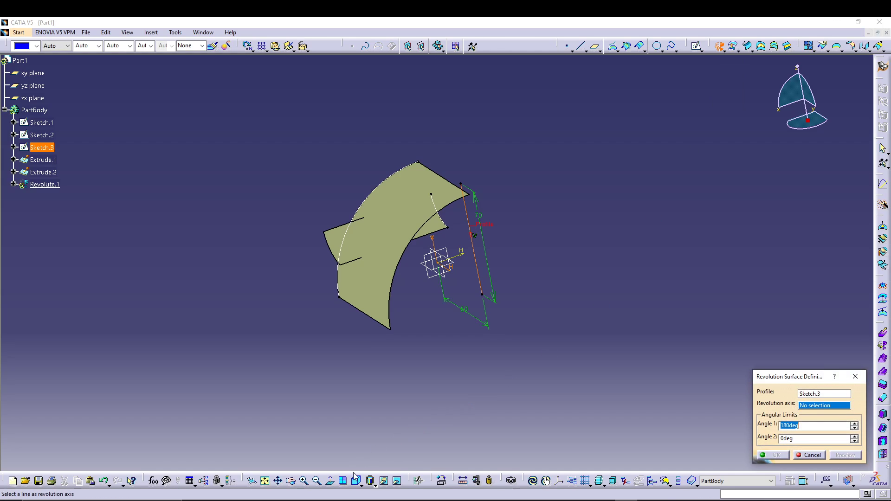
middle_drag(418, 440, 464, 414)
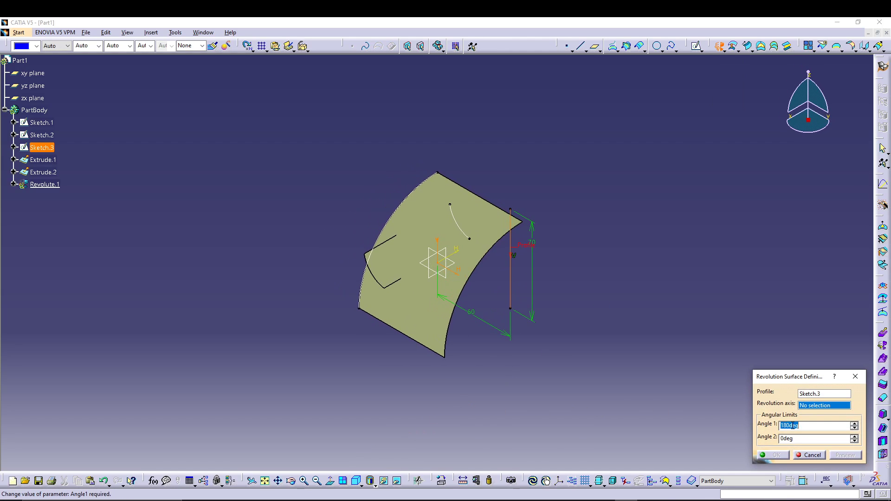
text(0)
key(Tab)
text(9)
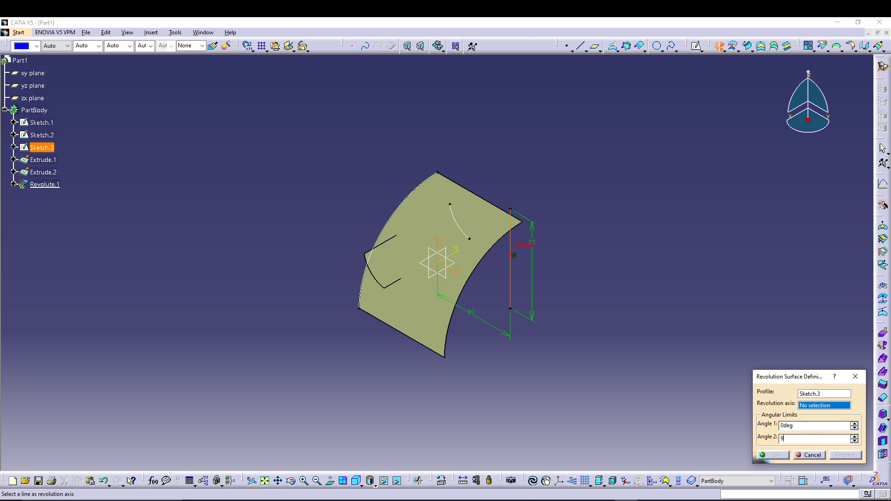
right_click(817, 407)
click(812, 445)
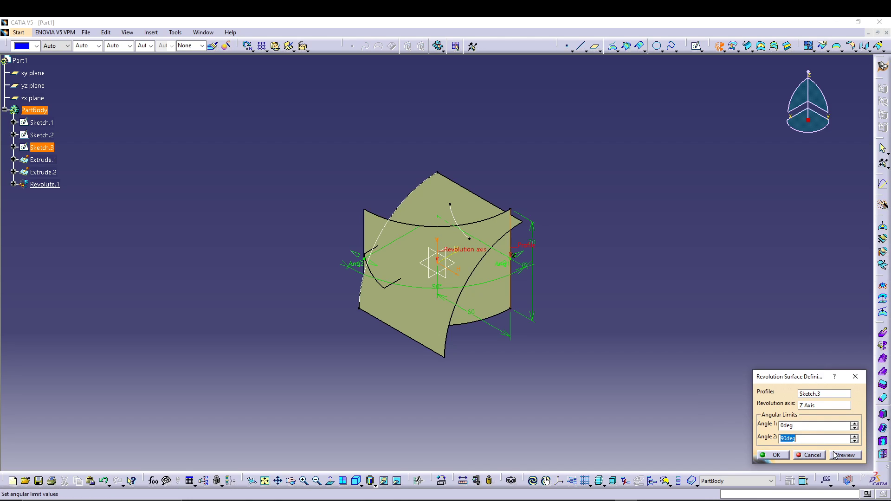
click(774, 456)
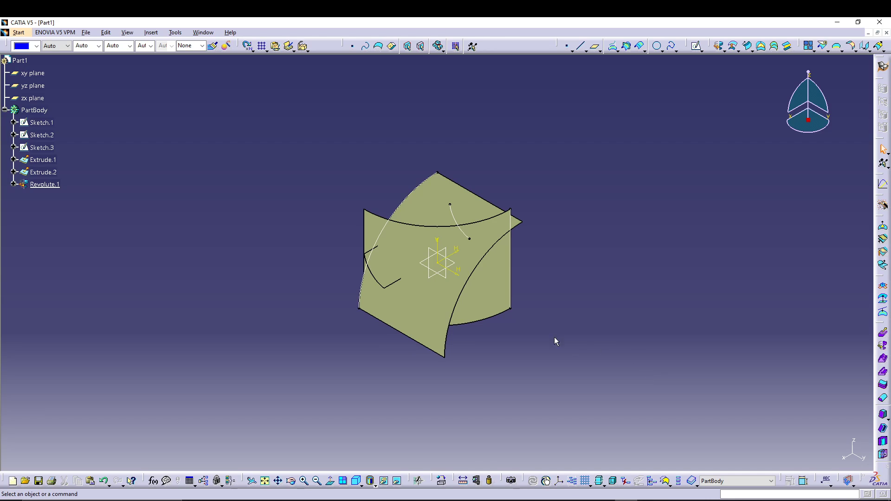
Step: Trim Extrude.1 and Revolute.1 against each other, keeping the upper part of the extrusion and the lower part of the revolved surface
middle_drag(506, 352, 277, 274)
mouse_move(379, 130)
middle_down()
mouse_move(370, 185)
mouse_move(383, 179)
mouse_move(378, 155)
mouse_move(436, 212)
mouse_move(438, 189)
middle_up()
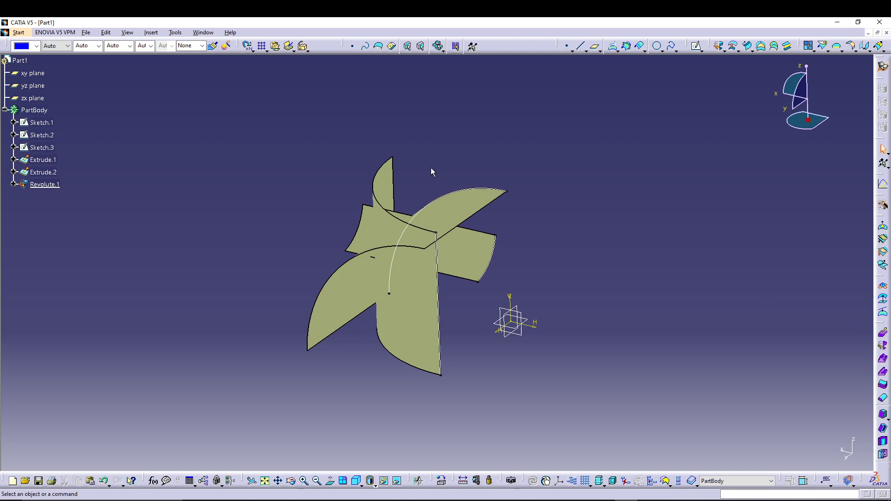
middle_drag(282, 194, 297, 205)
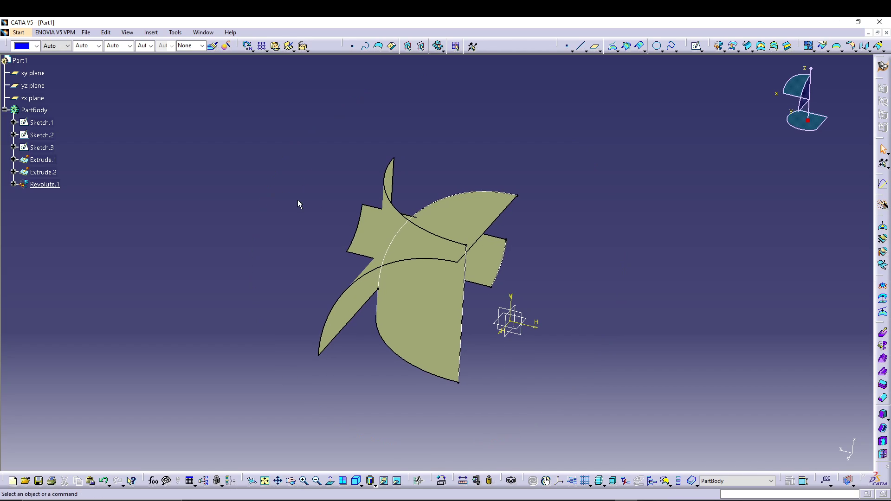
click(838, 51)
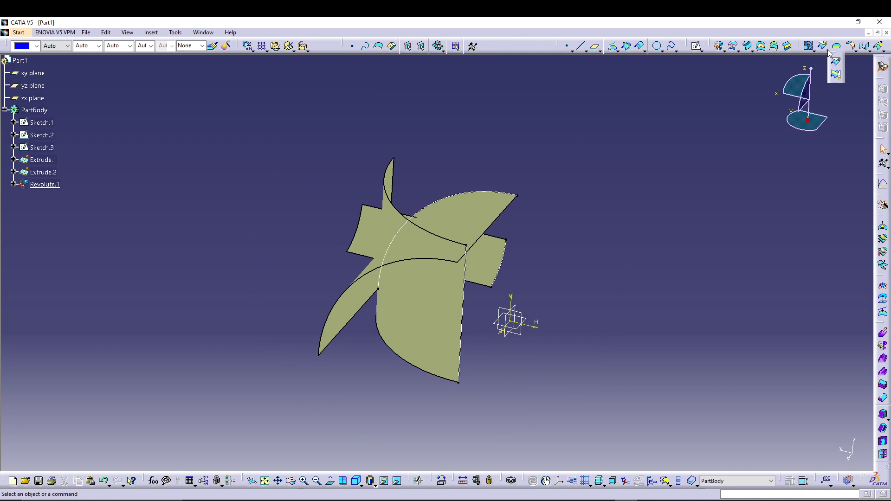
click(837, 76)
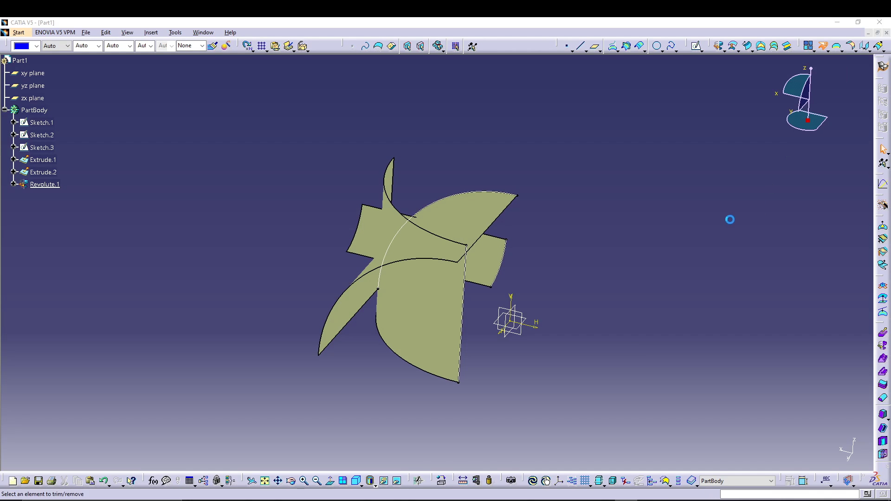
click(43, 160)
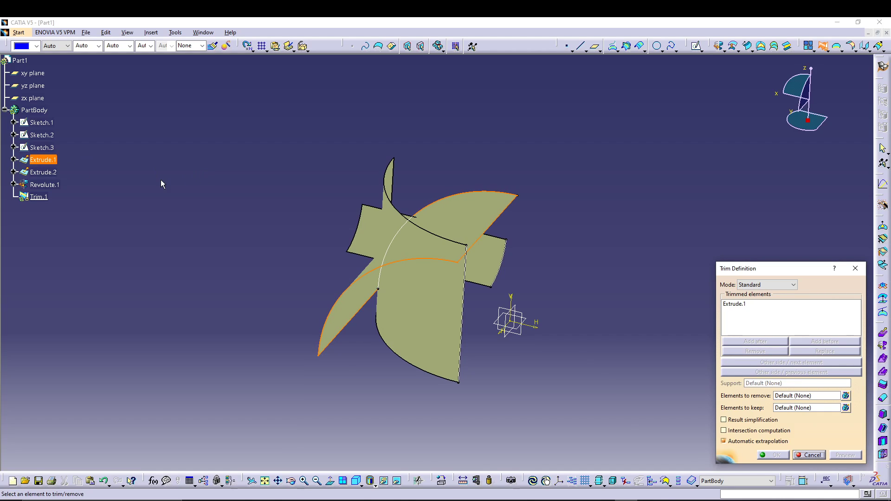
click(45, 185)
middle_drag(446, 119, 441, 152)
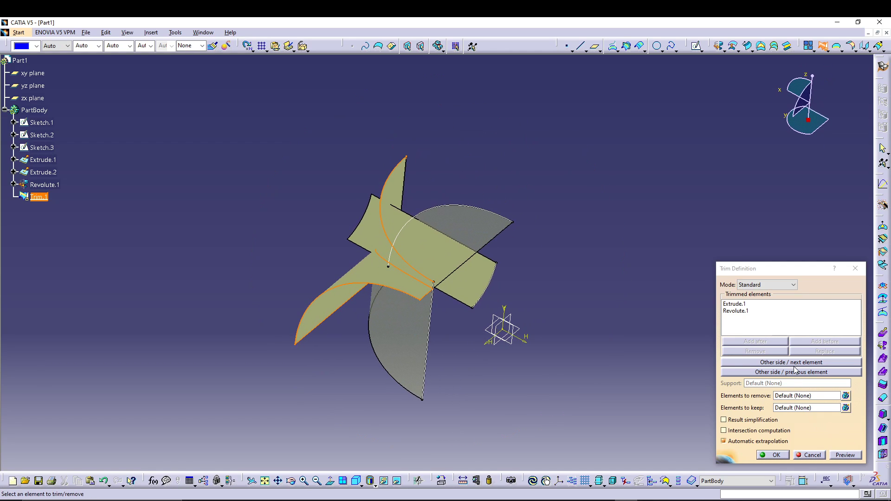
click(841, 456)
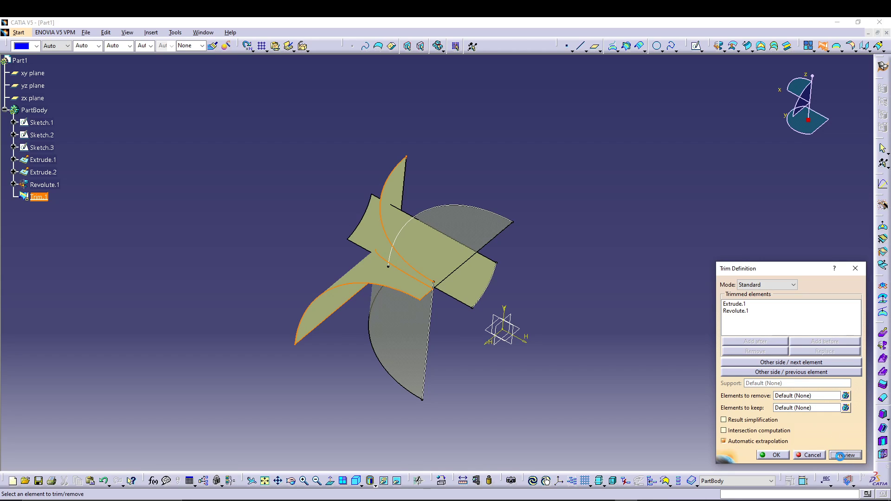
click(783, 363)
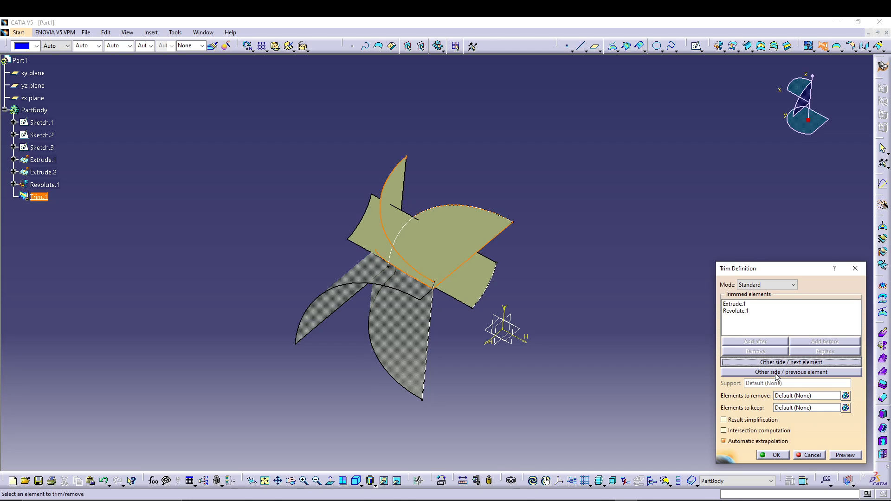
click(775, 373)
click(773, 459)
Step: Split Extrude.2 with Trim.1 as the cutting element, switching to the other side to keep
middle_drag(564, 260, 523, 234)
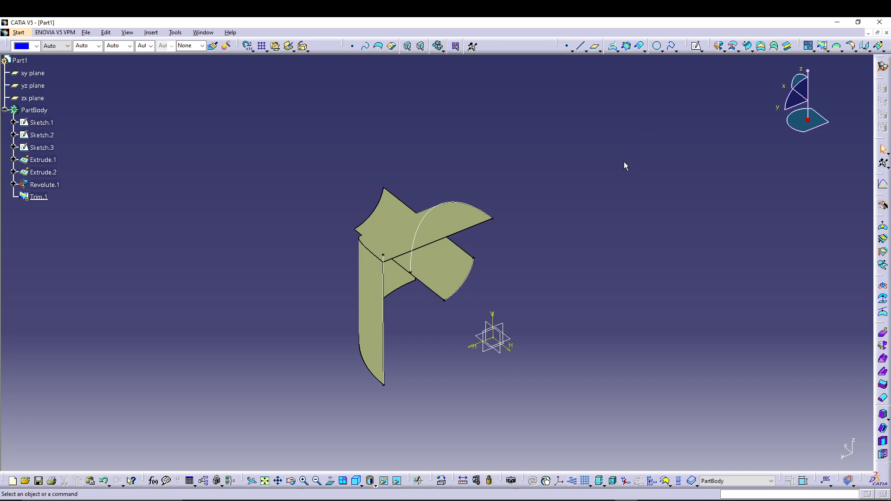
click(823, 45)
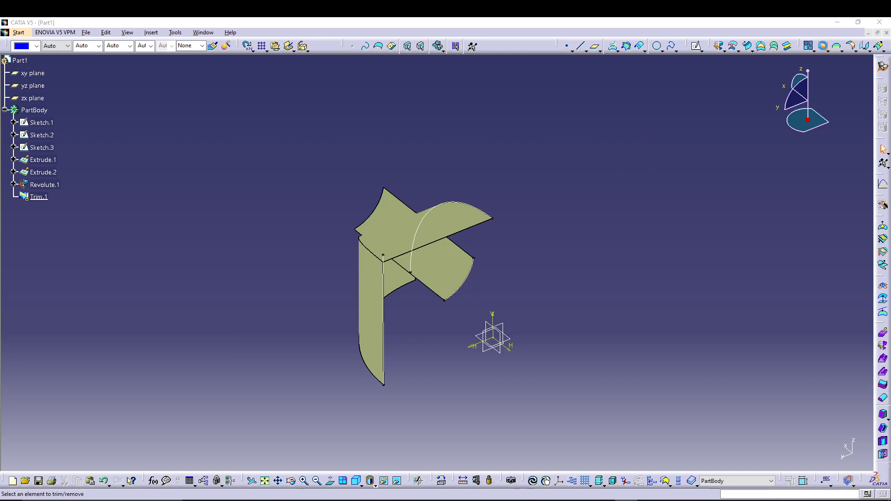
click(855, 268)
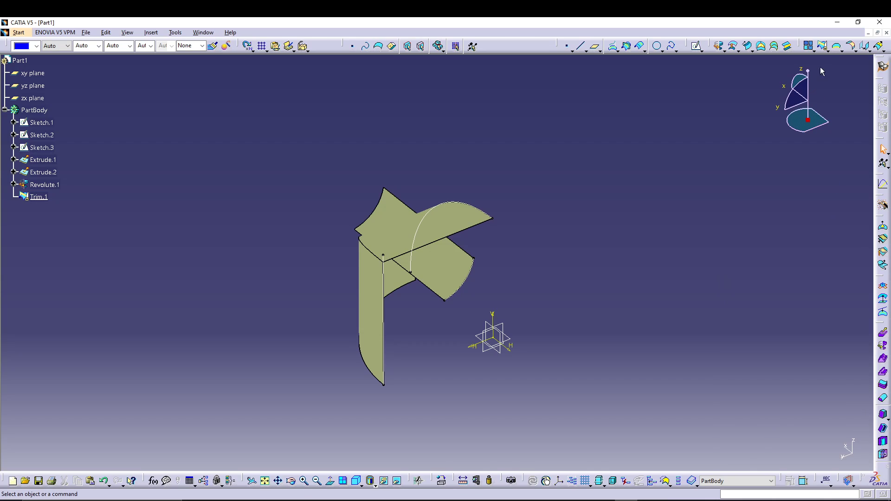
click(828, 50)
click(835, 61)
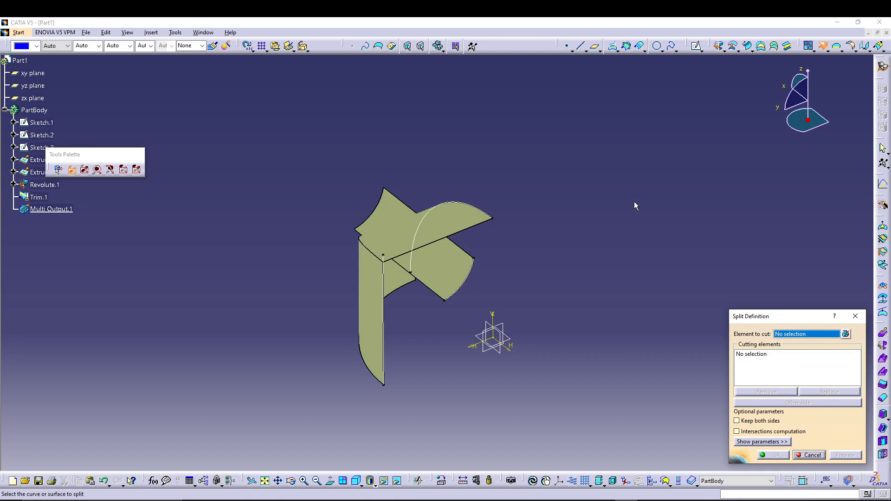
drag(85, 158, 198, 117)
click(42, 172)
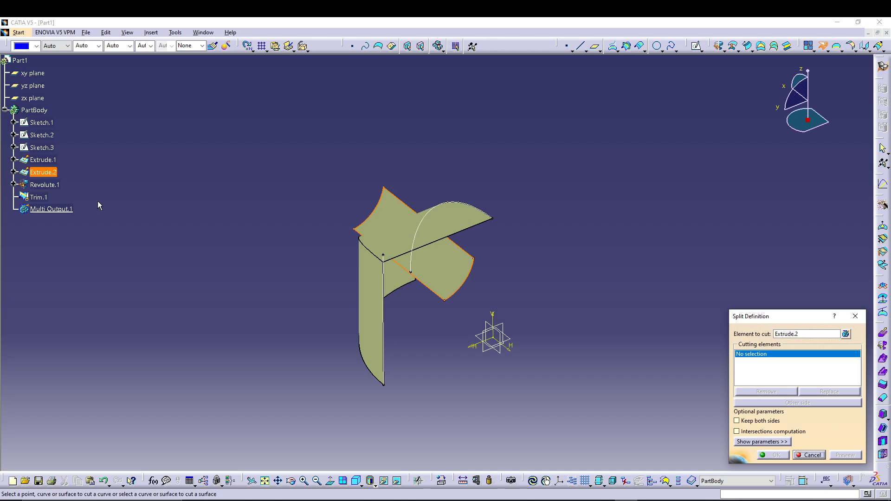
click(39, 197)
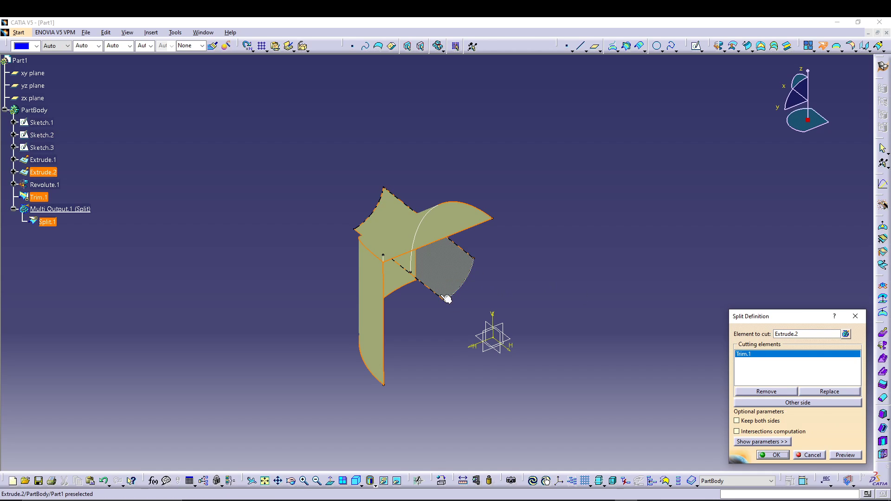
click(803, 403)
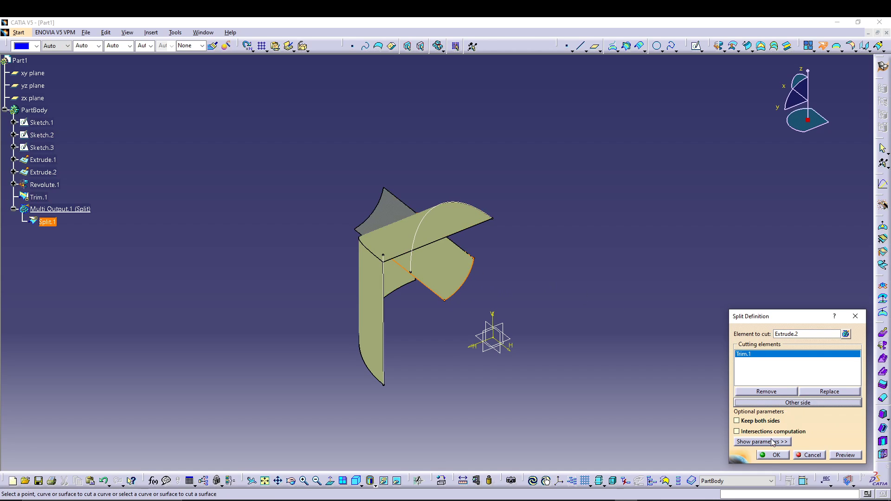
click(773, 455)
middle_drag(320, 295, 285, 254)
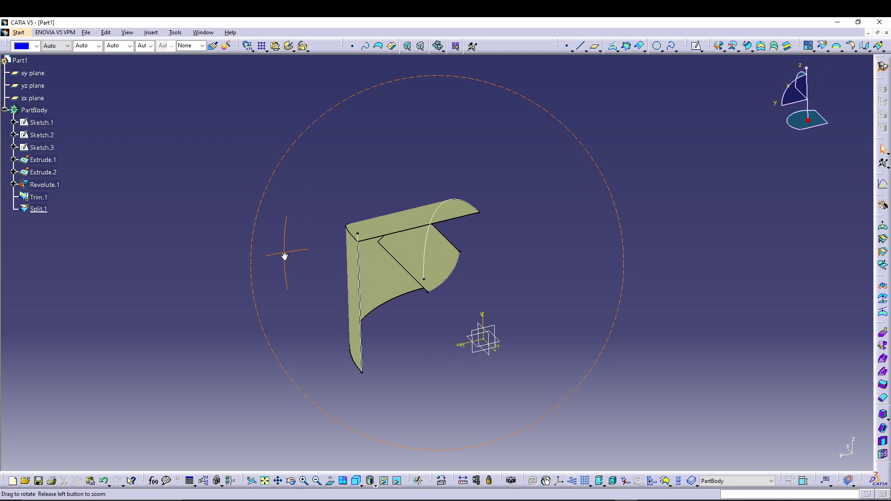
middle_drag(465, 242, 495, 232)
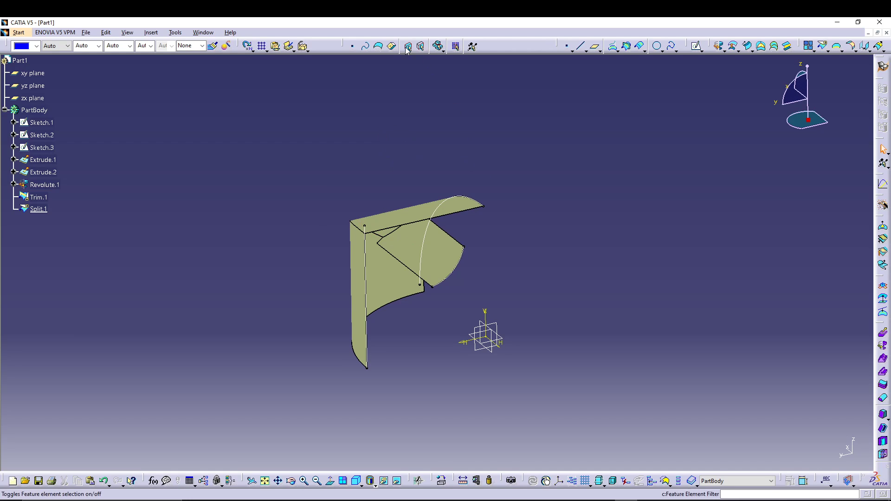
Step: Extrapolate Split.1 from its lower straight edge up to Trim.1, with tangent continuity
click(151, 33)
mouse_move(202, 177)
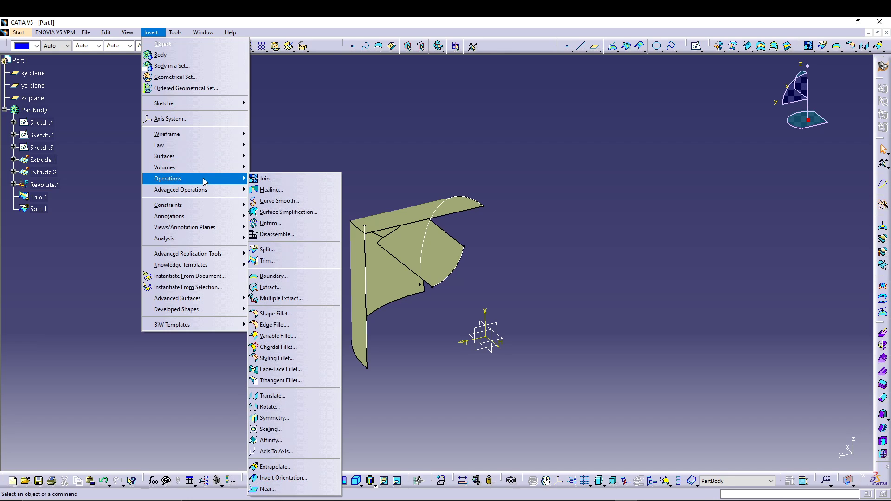
click(276, 467)
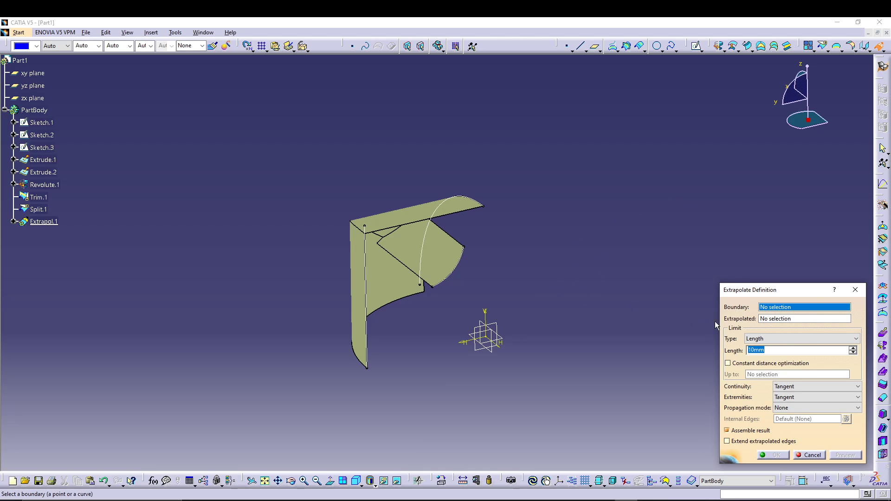
click(787, 319)
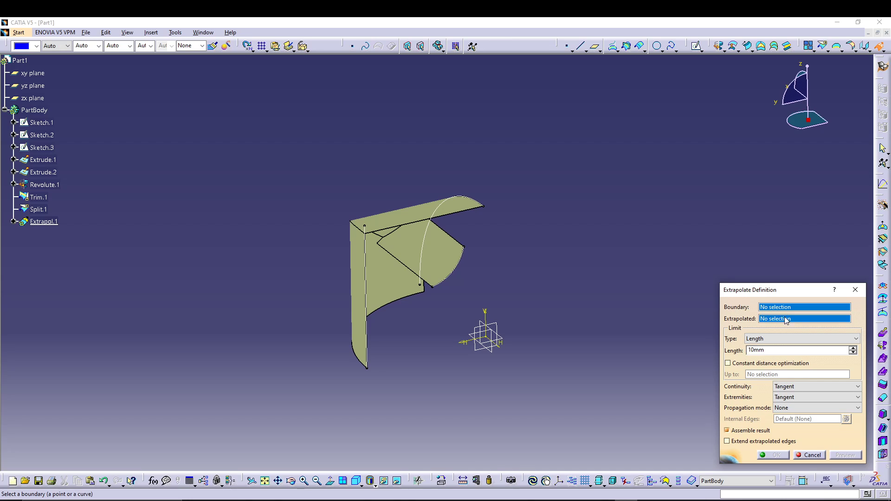
click(436, 256)
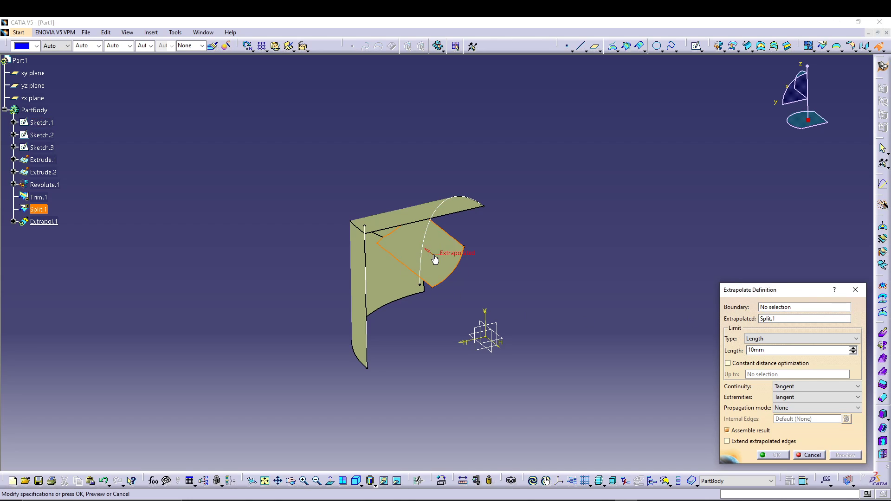
click(765, 307)
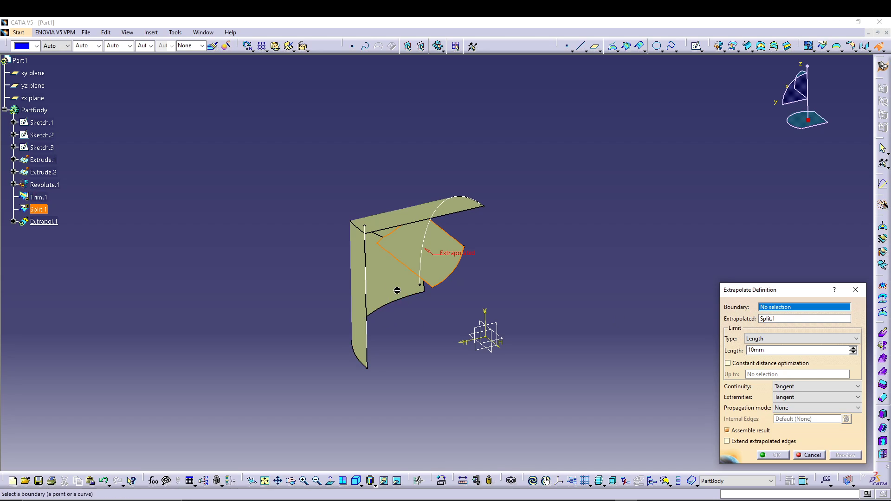
click(403, 268)
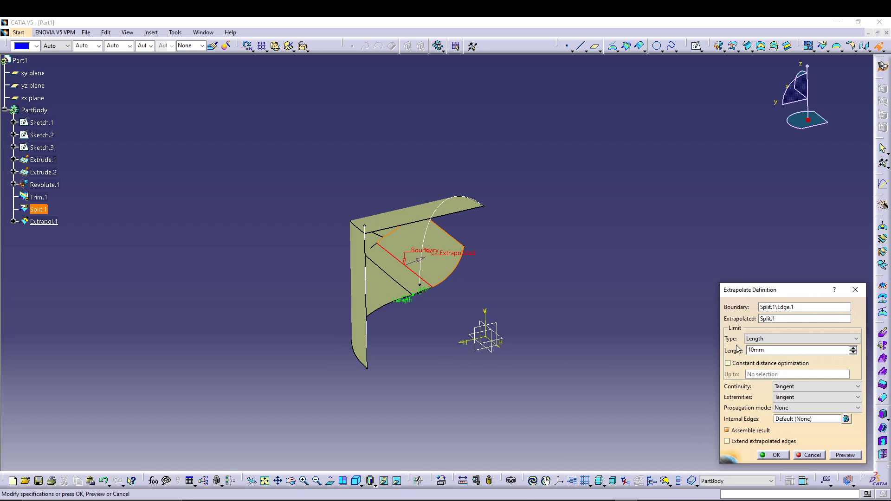
click(756, 340)
click(758, 356)
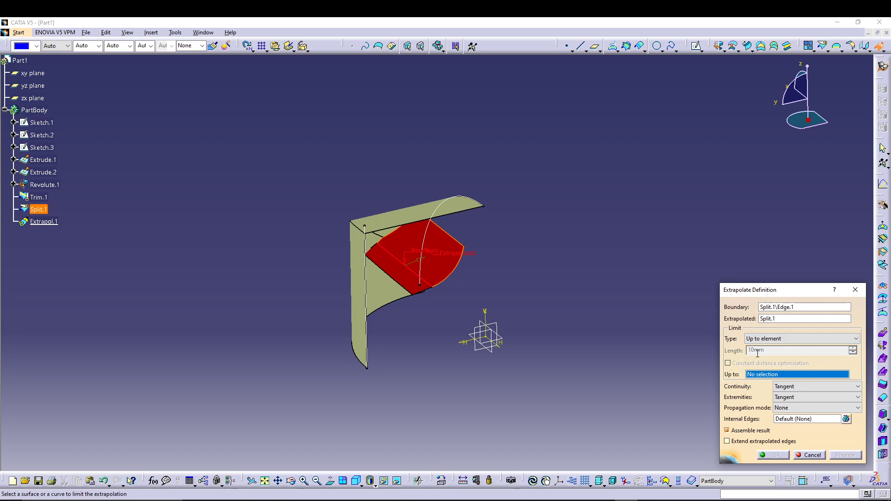
click(357, 260)
middle_drag(416, 342, 400, 284)
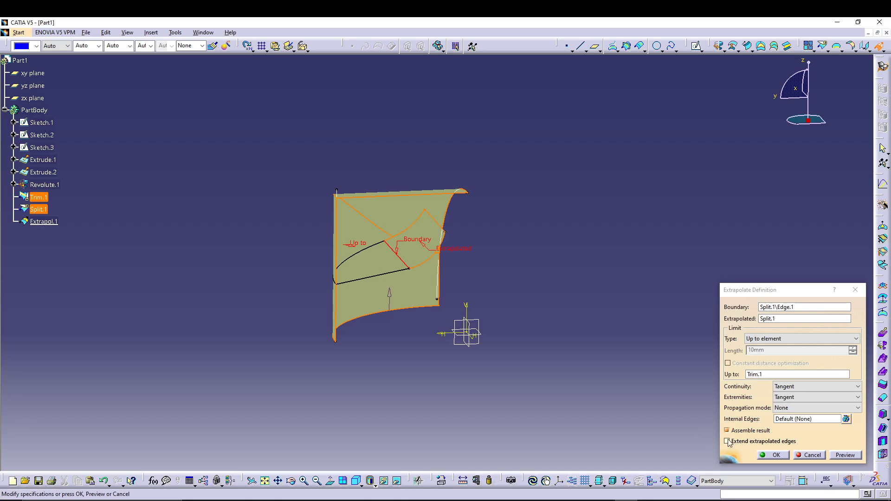
click(772, 455)
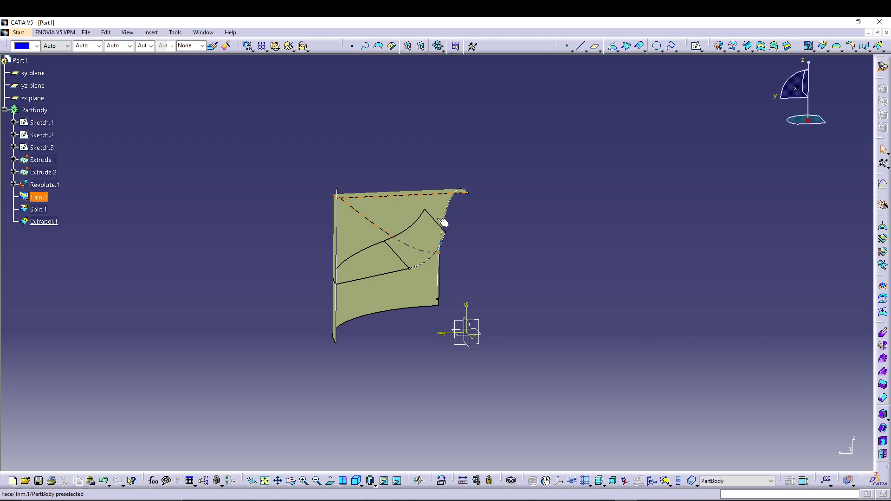
middle_drag(441, 227, 473, 183)
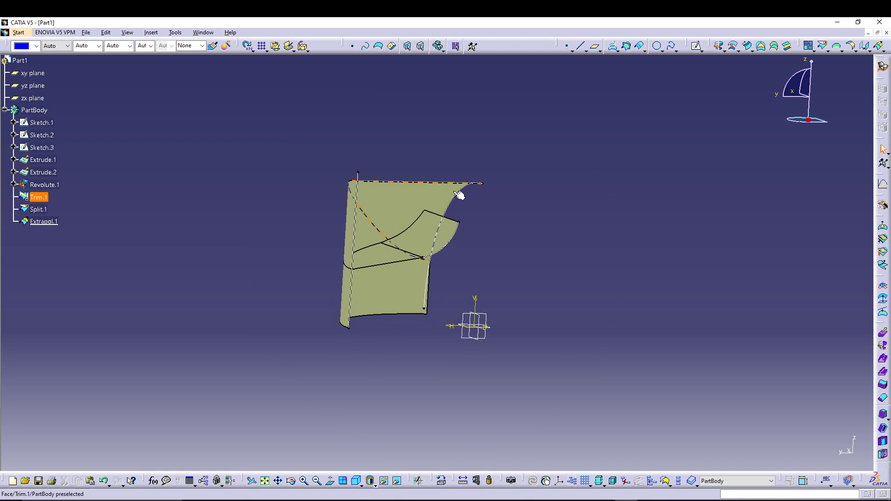
Step: Extrapolate Extrapol.1 from its upper straight edge up to Trim.1, with tangent continuity
click(151, 33)
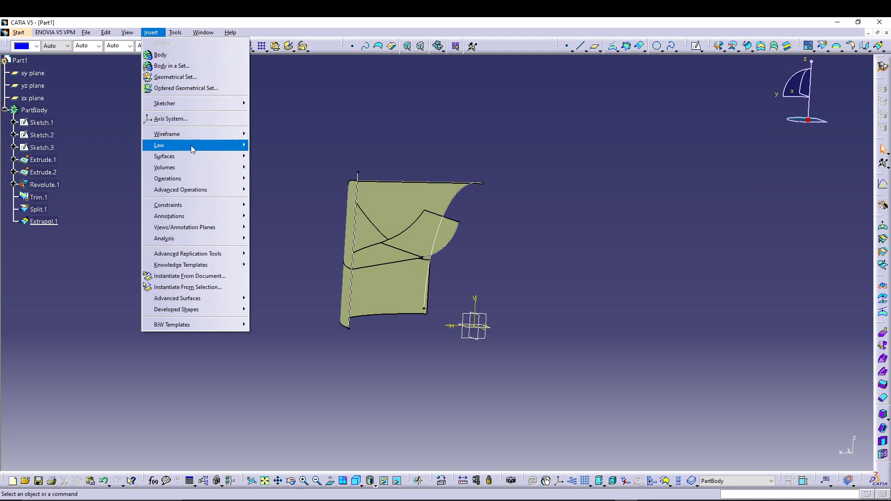
mouse_move(197, 179)
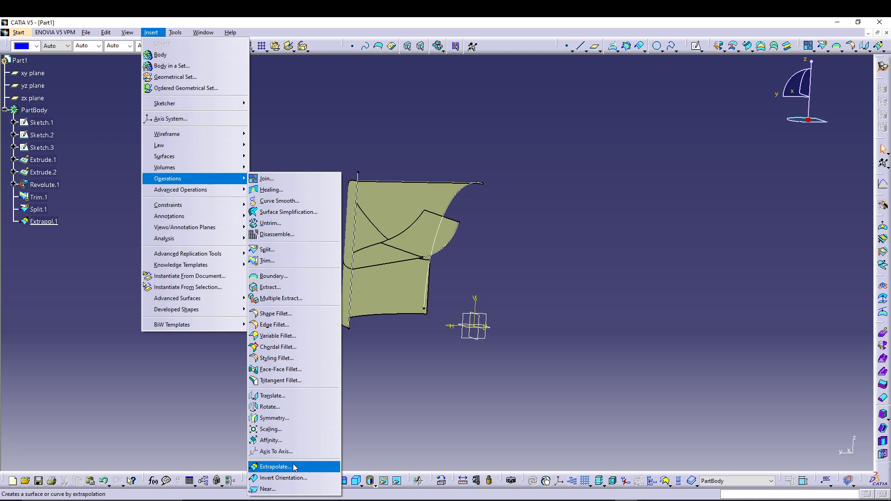
click(295, 467)
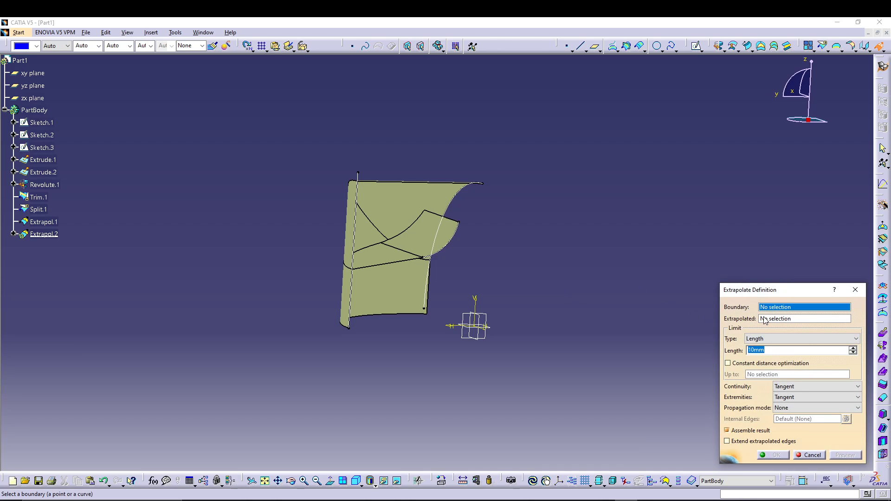
click(455, 222)
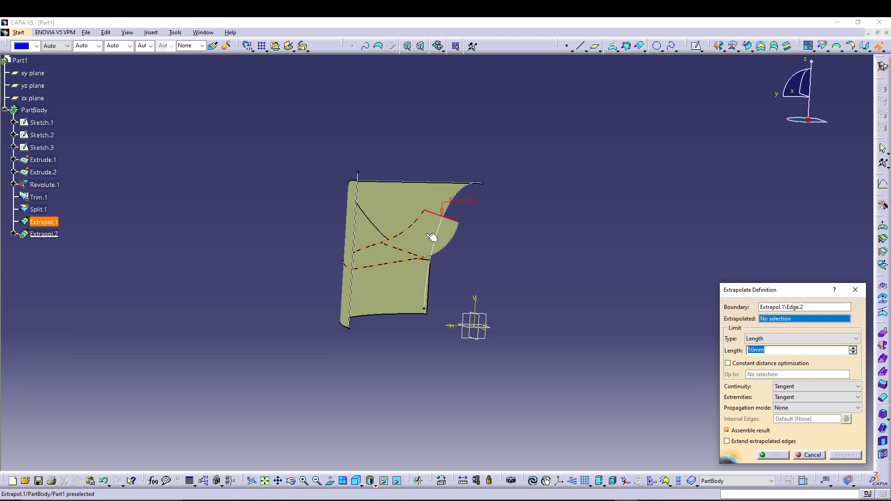
click(445, 238)
click(789, 339)
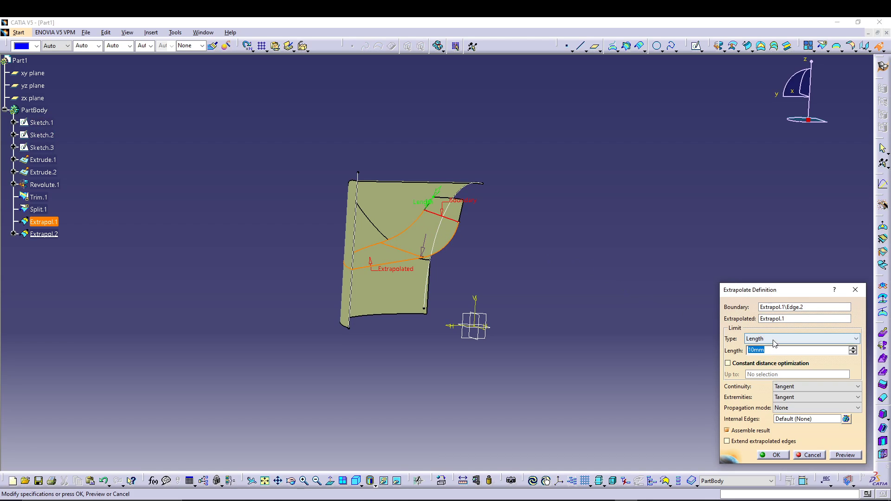
click(778, 355)
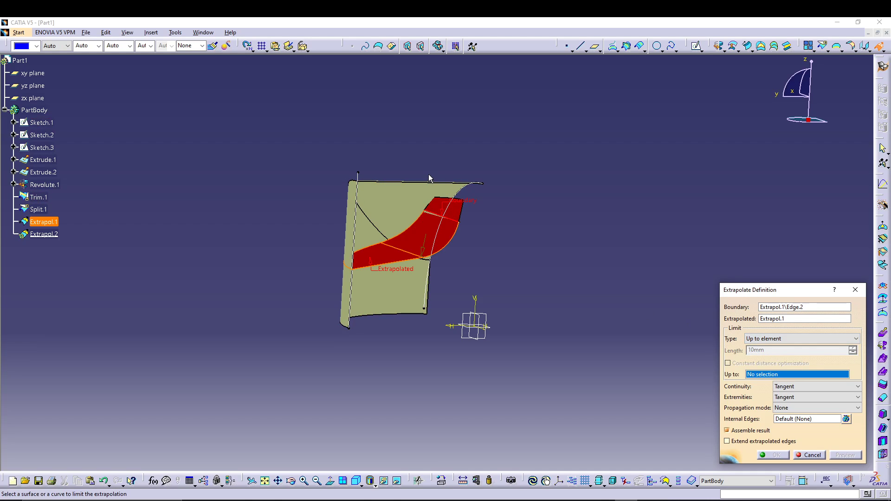
middle_drag(413, 124, 399, 219)
click(418, 224)
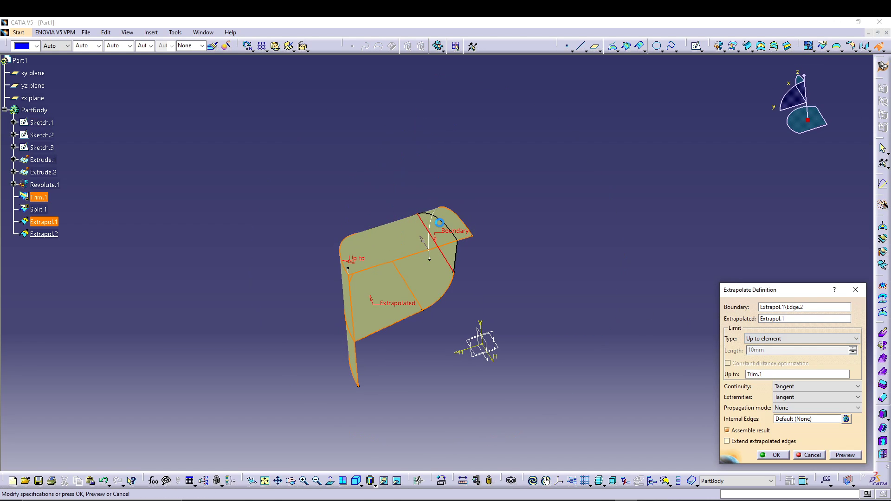
click(844, 455)
click(777, 455)
middle_drag(522, 302, 541, 249)
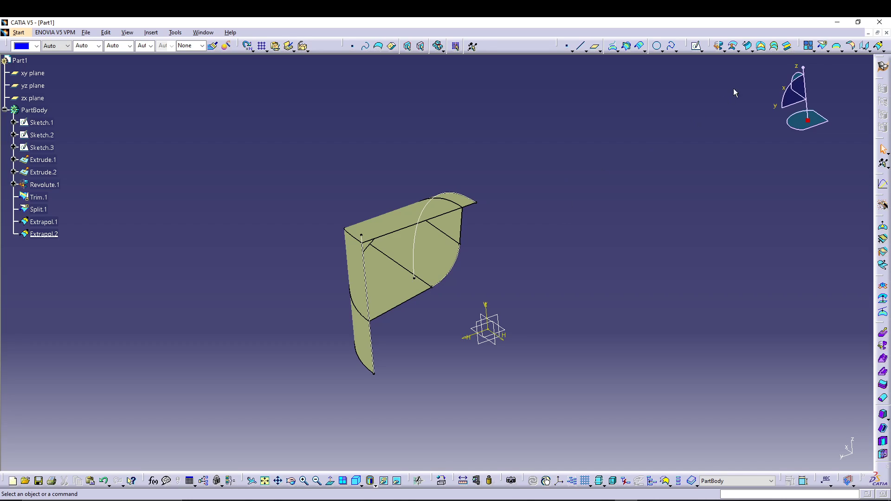
Step: Trim Extrapol.2 and Trim.1 against each other, switching the kept side of both elements
click(841, 50)
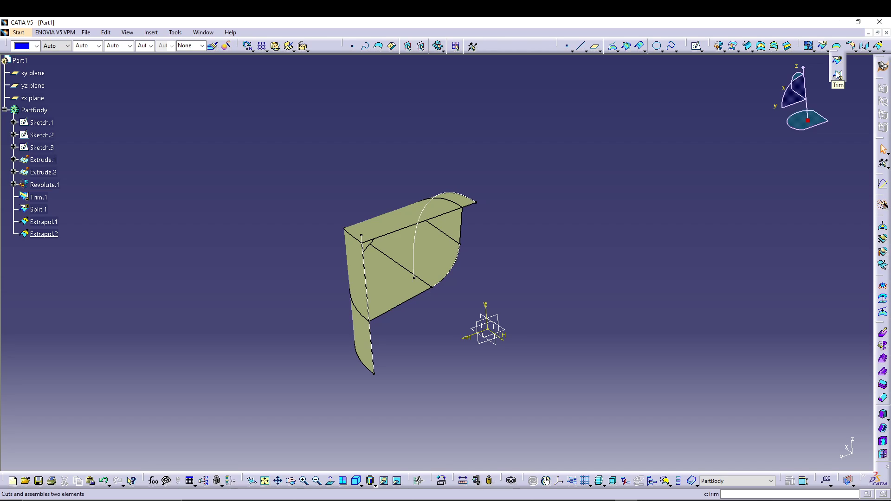
click(837, 74)
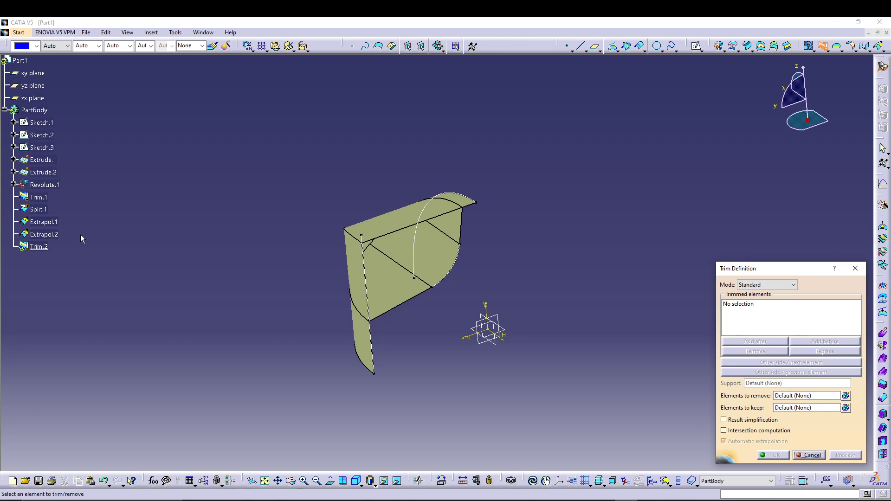
click(52, 235)
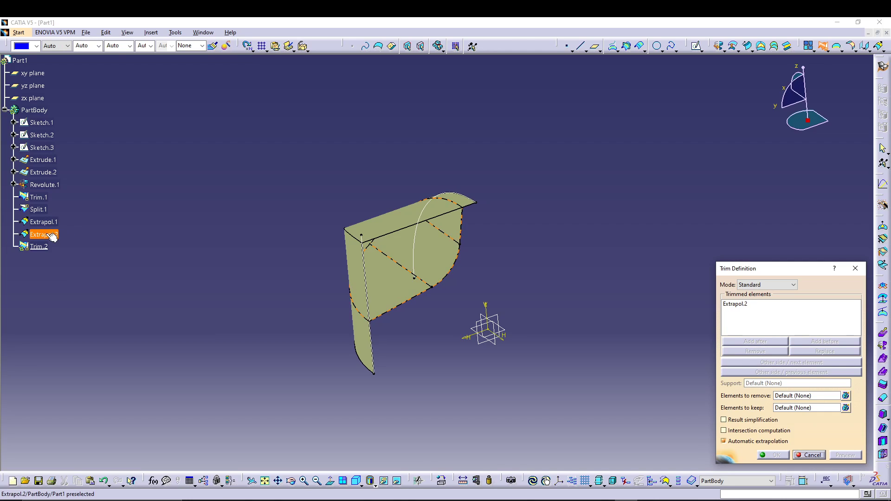
click(46, 199)
middle_drag(327, 171, 349, 181)
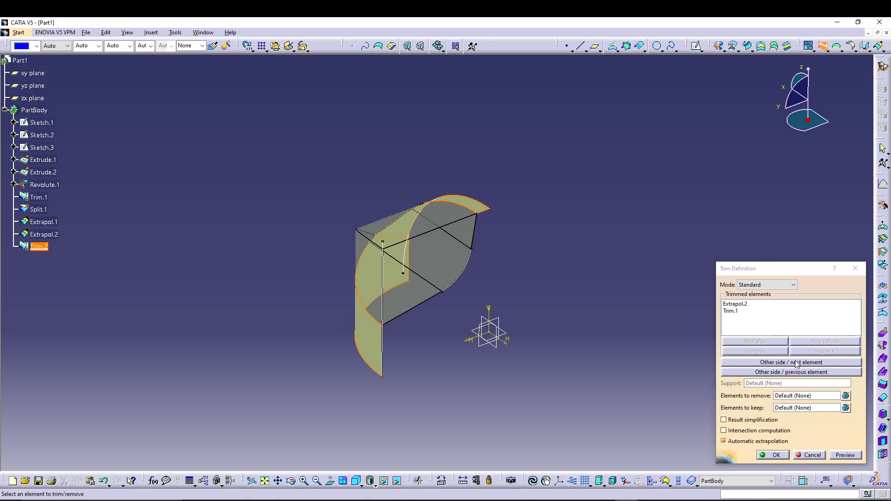
click(797, 363)
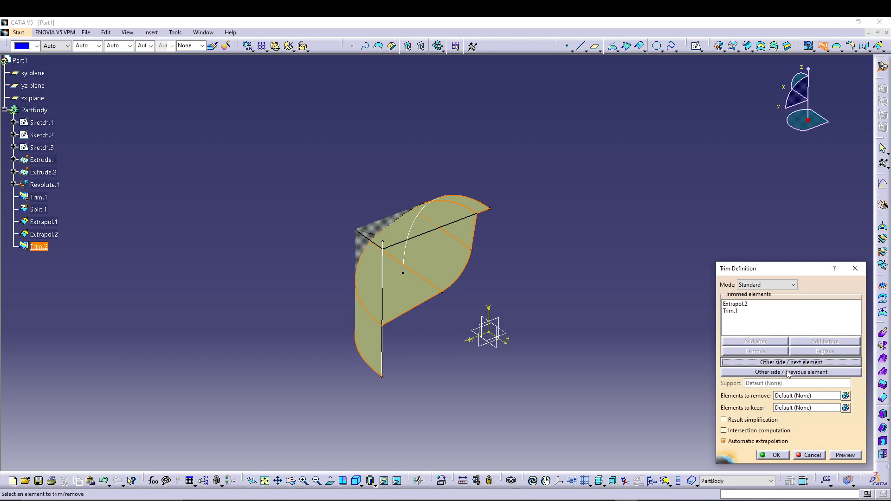
click(786, 372)
click(772, 455)
middle_drag(523, 333, 344, 110)
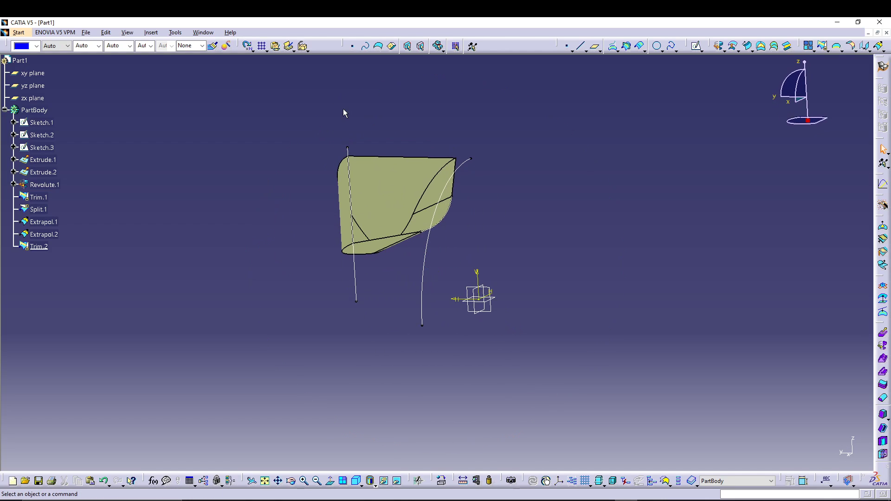
middle_drag(393, 154, 455, 239)
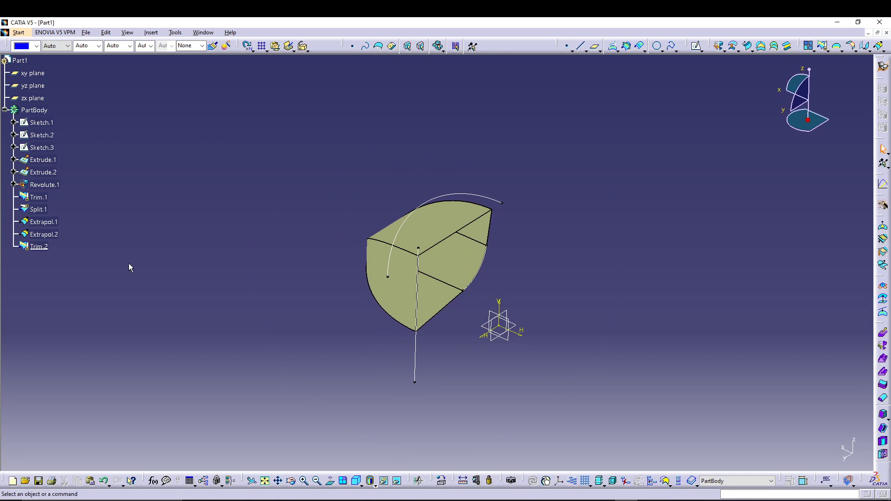
Step: Edit Trim.2 to switch the kept side of Trim.1, keeping its outer border portion together with Extrapol.2
double_click(39, 246)
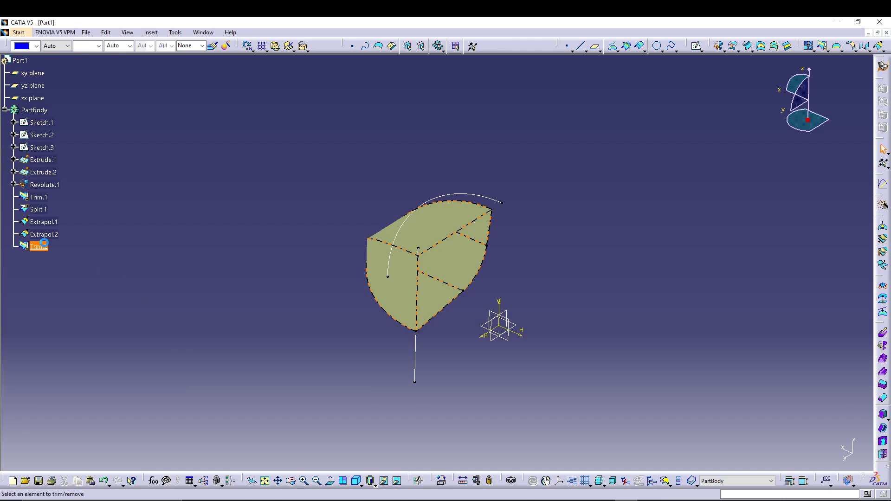
middle_drag(574, 290, 572, 317)
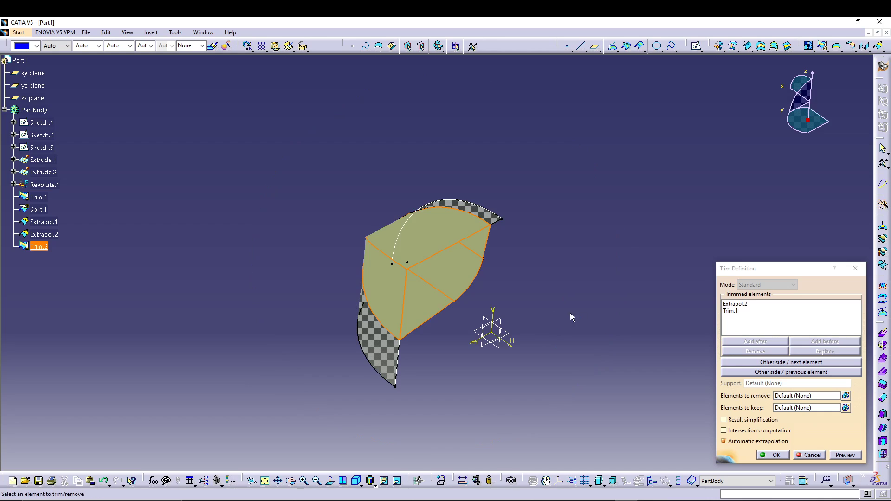
click(780, 363)
middle_drag(566, 342, 507, 307)
click(783, 364)
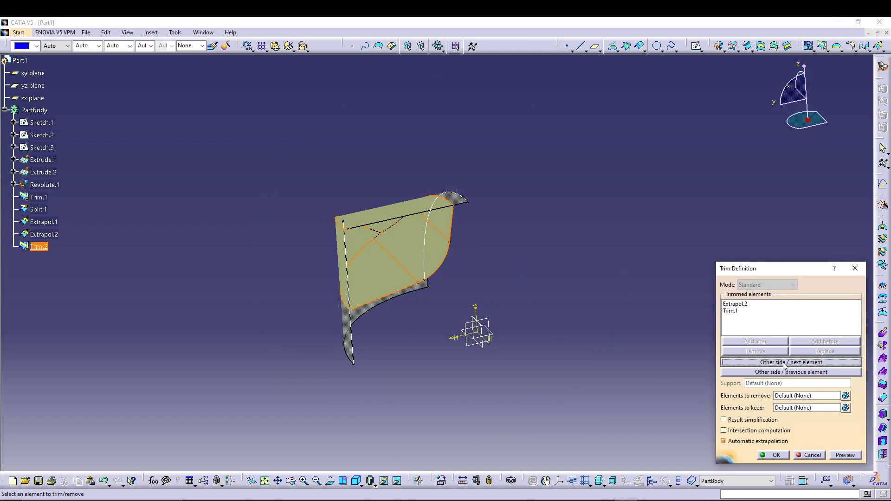
click(784, 372)
middle_drag(540, 306, 561, 305)
click(772, 455)
middle_drag(557, 274, 605, 225)
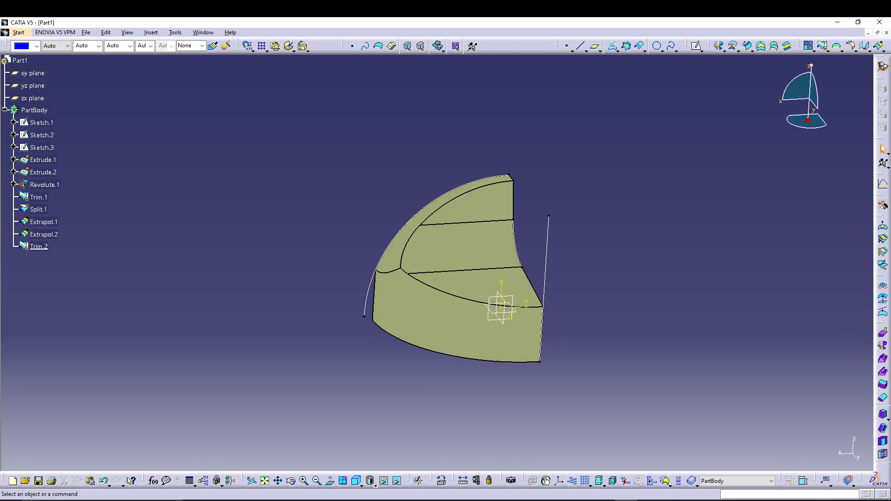
middle_drag(633, 270, 652, 287)
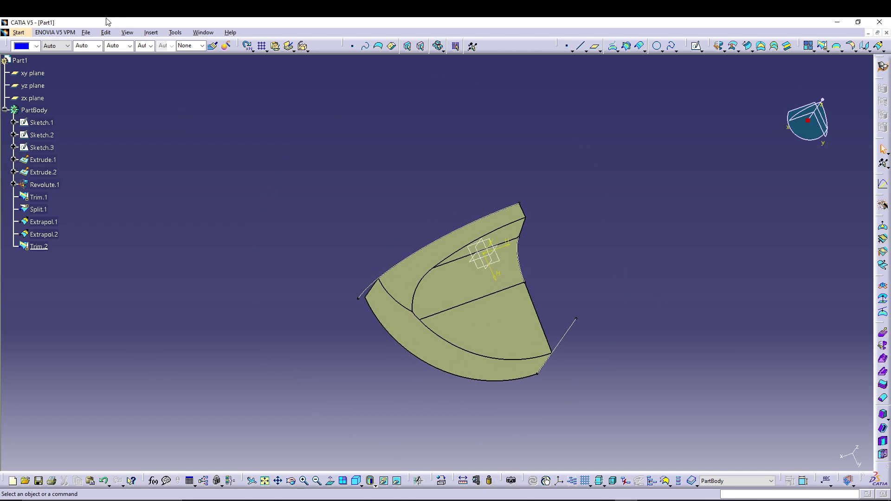
Step: Apply a variable radius fillet to the short curved edge of Trim.2, with 20 mm at its outer end and 10 mm at its inner end
click(151, 32)
mouse_move(190, 170)
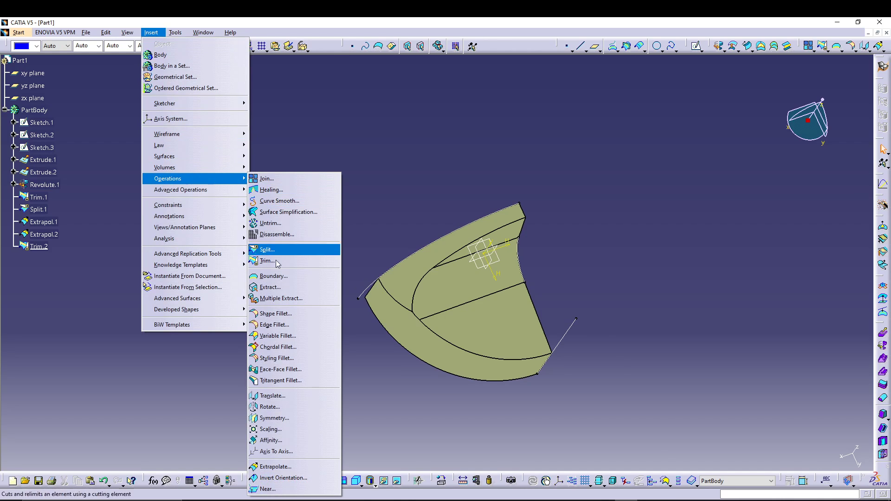
click(278, 335)
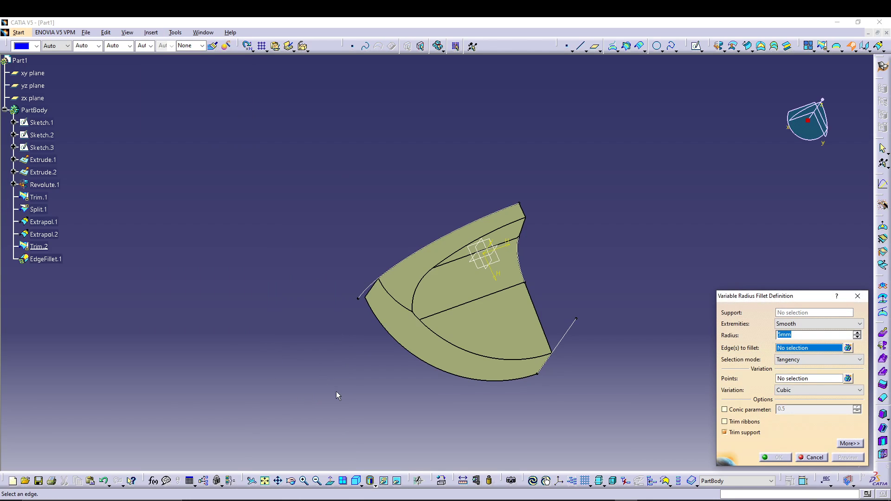
click(392, 293)
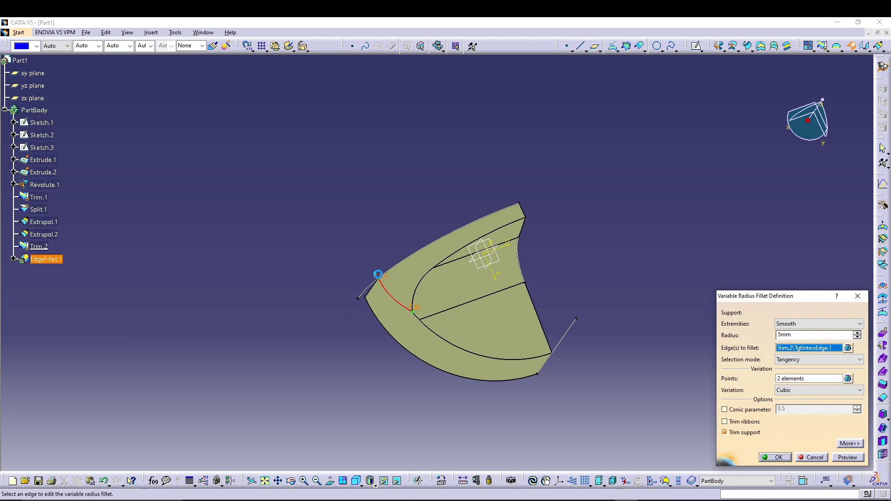
double_click(377, 280)
text(20)
key(Return)
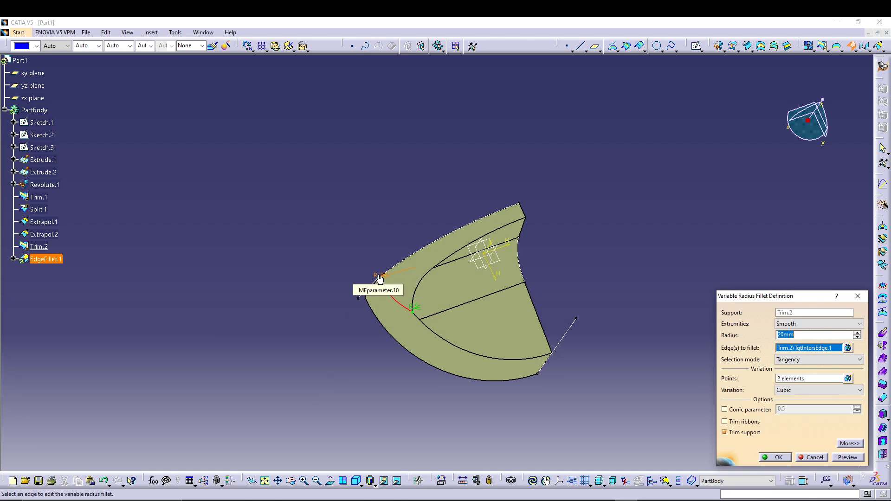
double_click(419, 309)
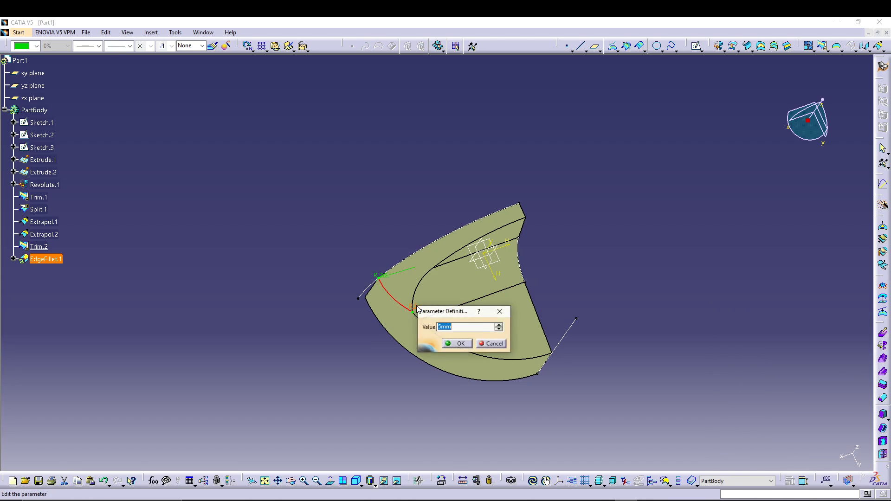
text(10)
key(Return)
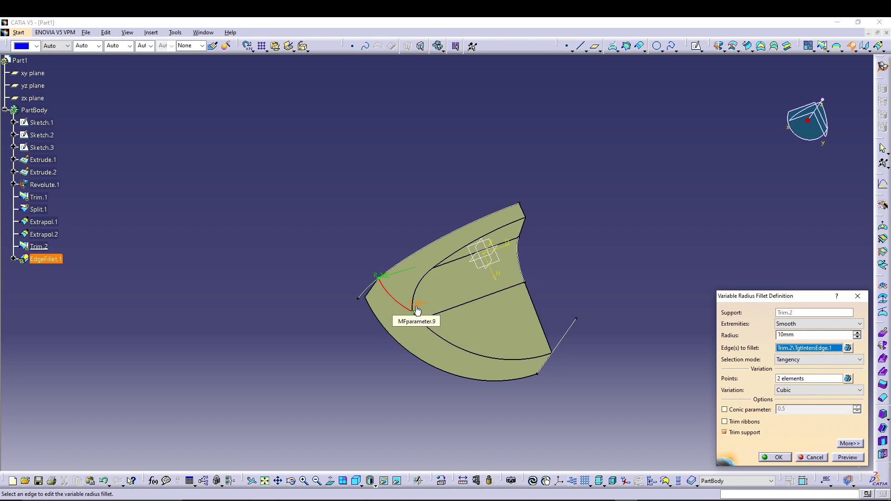
click(774, 457)
Step: Apply a 5 mm edge fillet with tangency selection to the long curved edge around the recessed surface of EdgeFillet.1
middle_drag(564, 265, 586, 191)
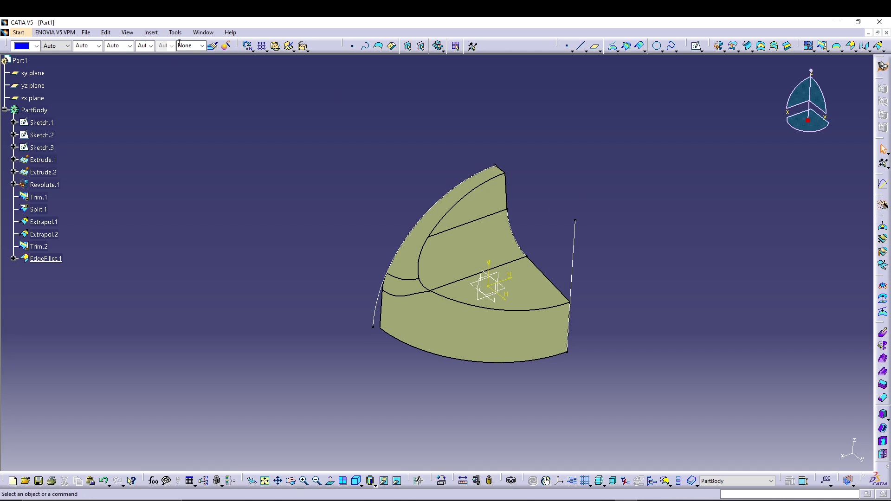
click(151, 32)
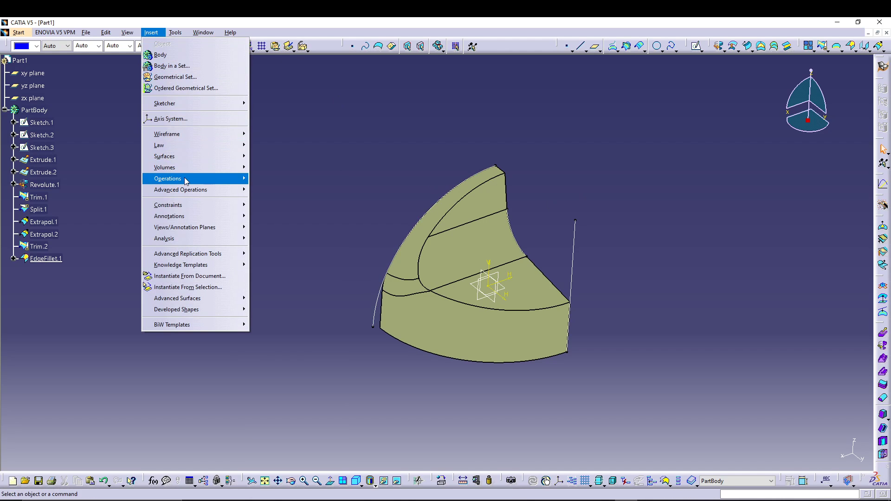
mouse_move(185, 180)
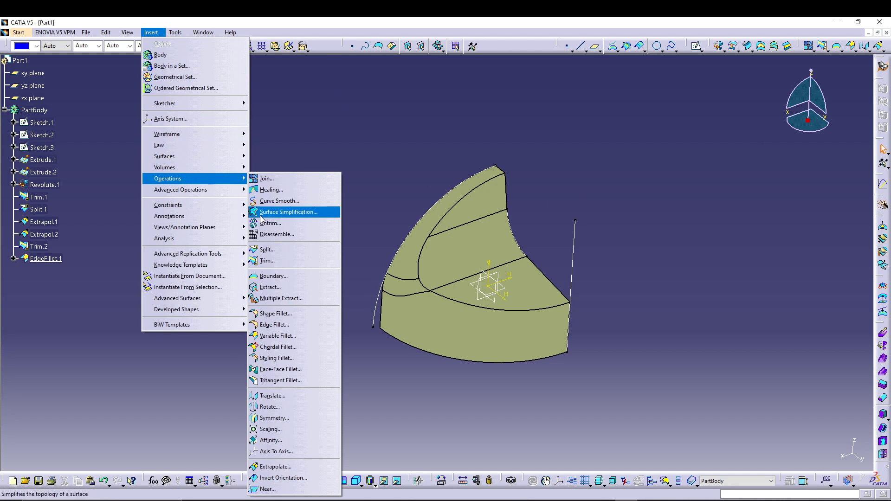
click(287, 328)
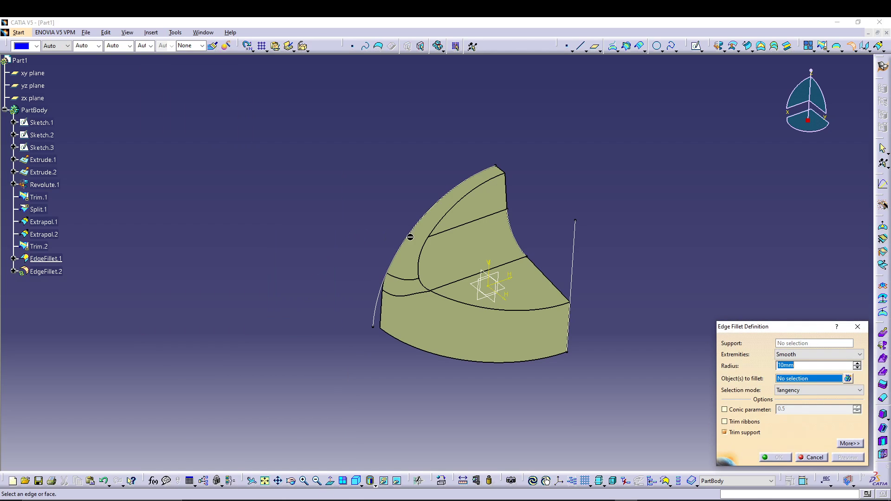
click(423, 258)
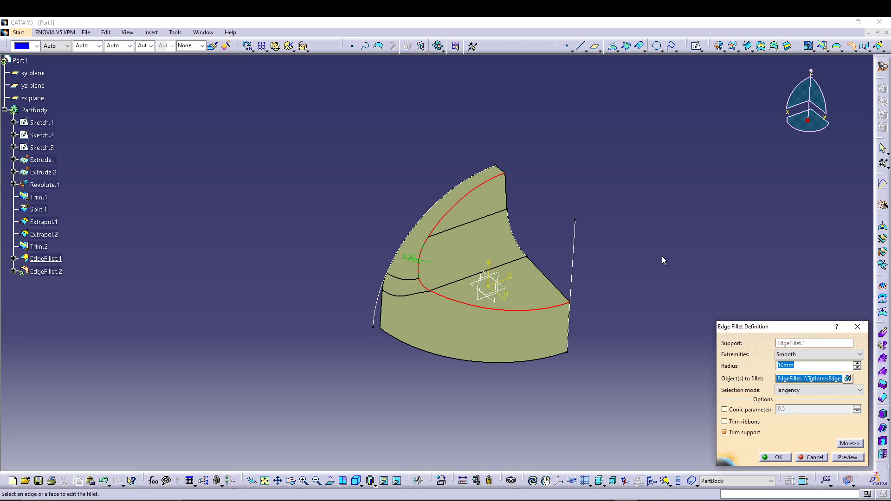
text(5)
click(847, 458)
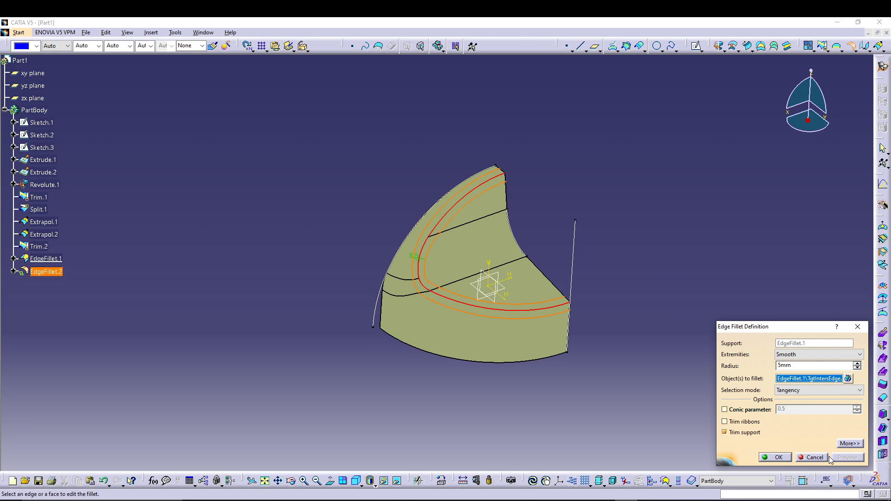
click(778, 457)
Step: Mirror EdgeFillet.2 with Symmetry, using the zx plane as the reference
middle_drag(670, 246, 433, 338)
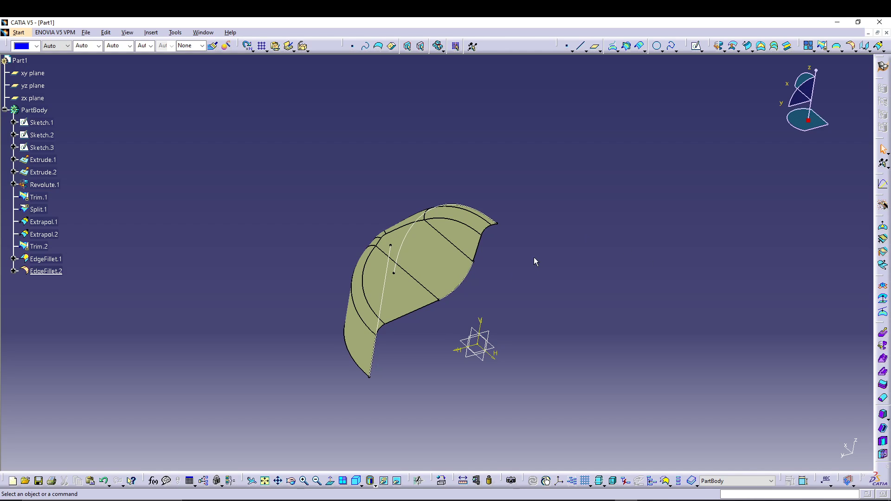
middle_drag(476, 313, 526, 247)
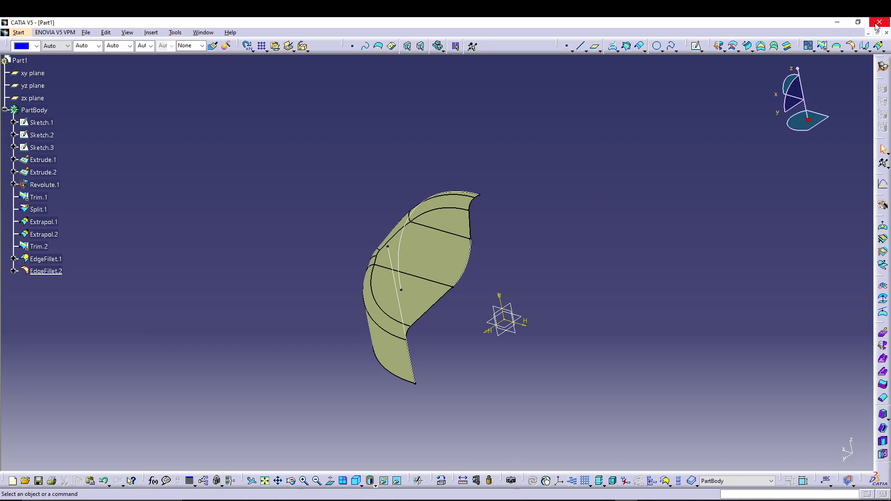
click(864, 46)
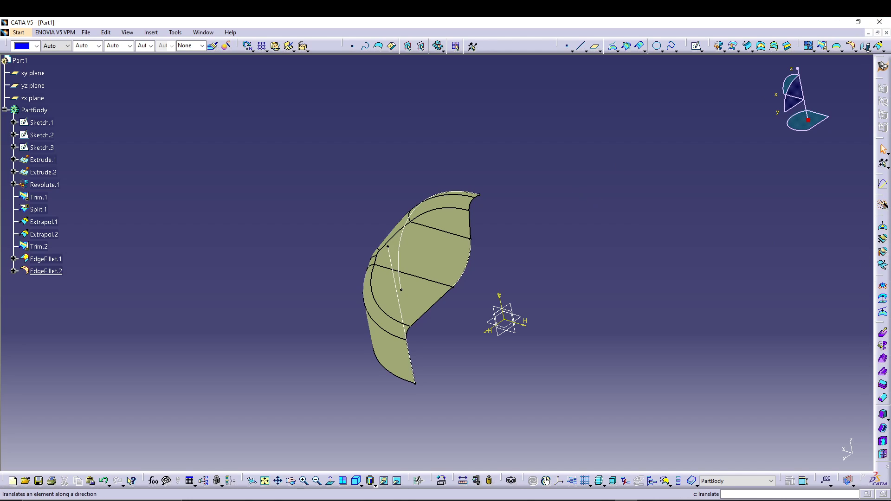
click(867, 48)
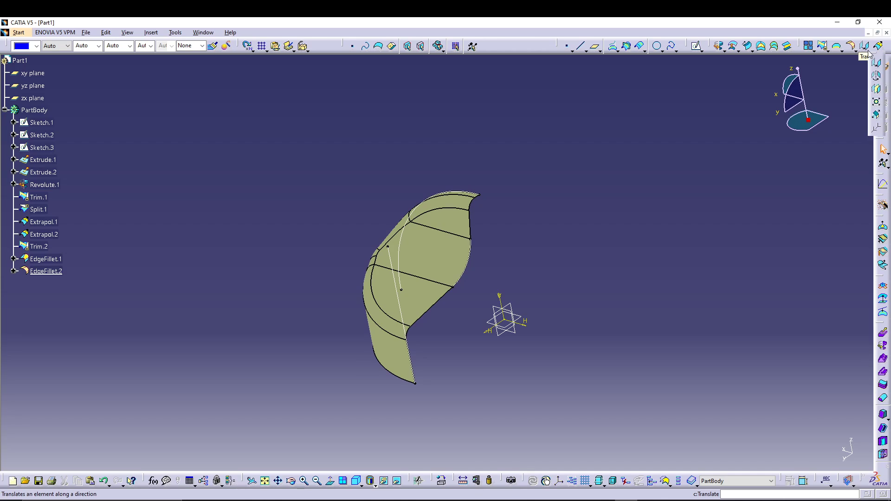
click(878, 90)
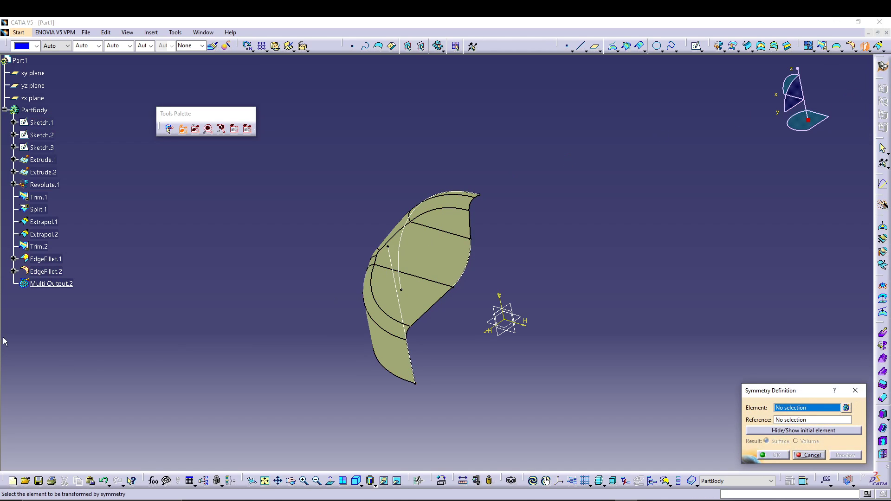
click(41, 272)
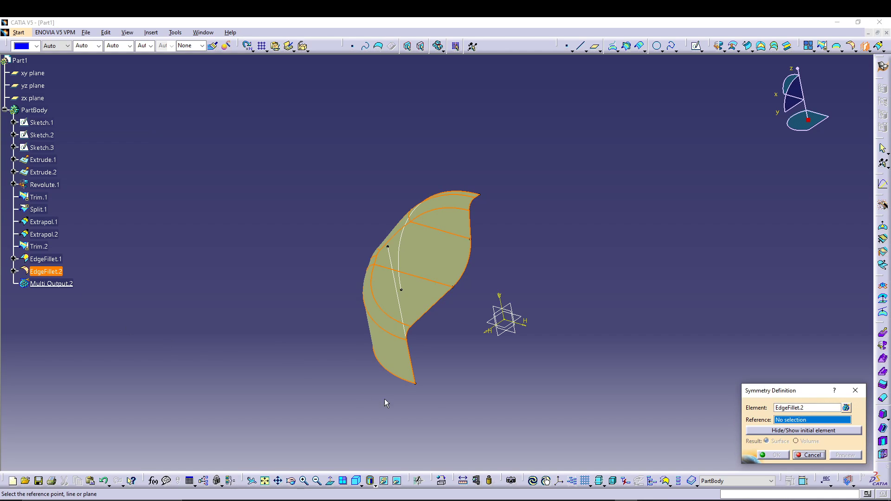
mouse_move(449, 389)
middle_down()
mouse_move(539, 435)
mouse_move(350, 383)
mouse_move(225, 392)
mouse_move(293, 322)
mouse_move(290, 361)
middle_up()
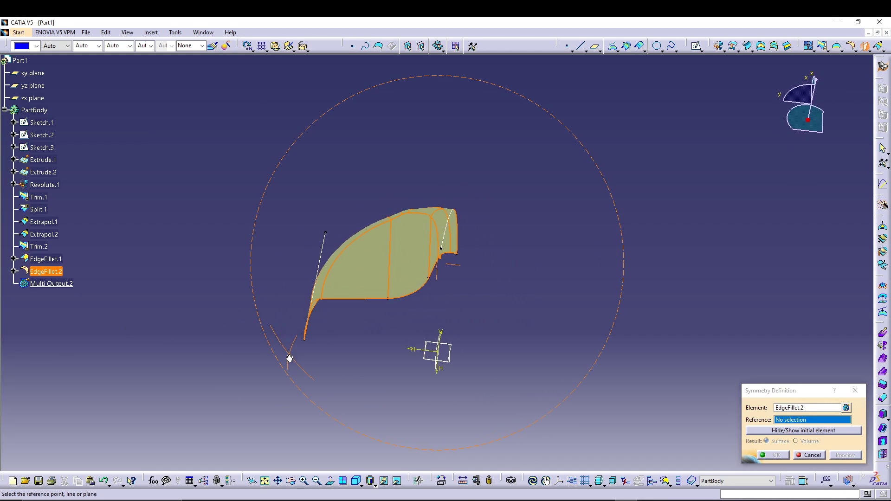
click(445, 355)
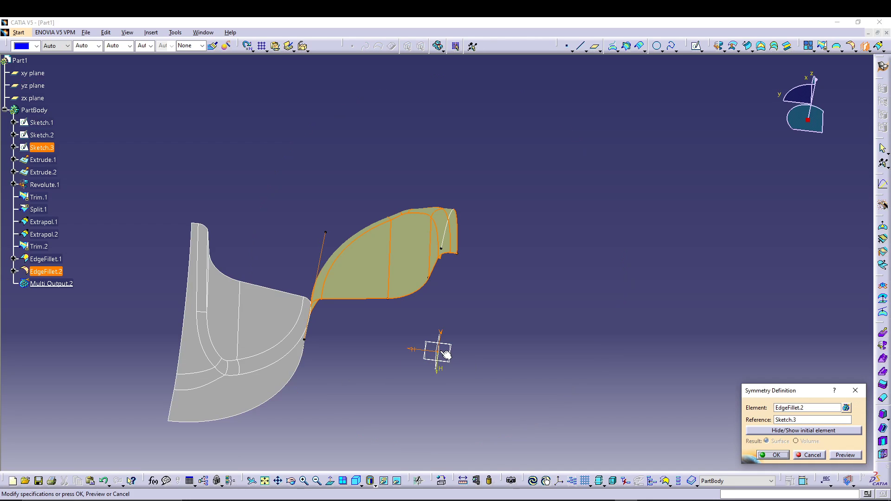
click(796, 420)
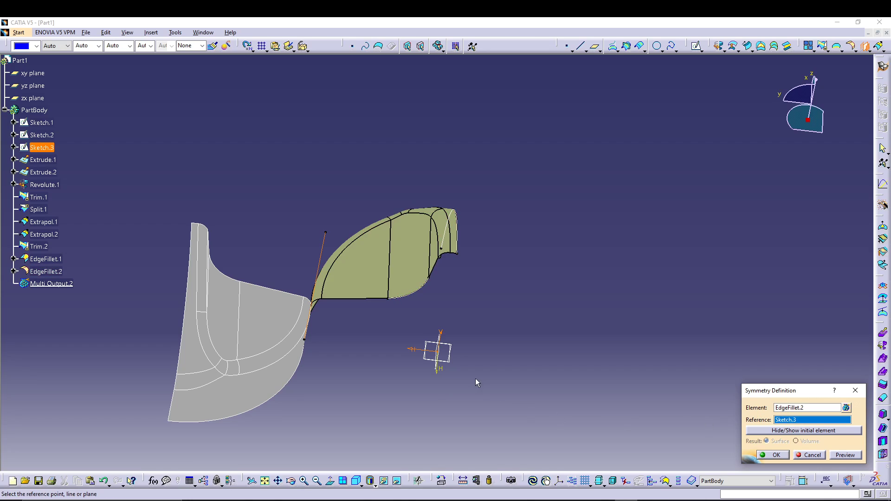
click(445, 354)
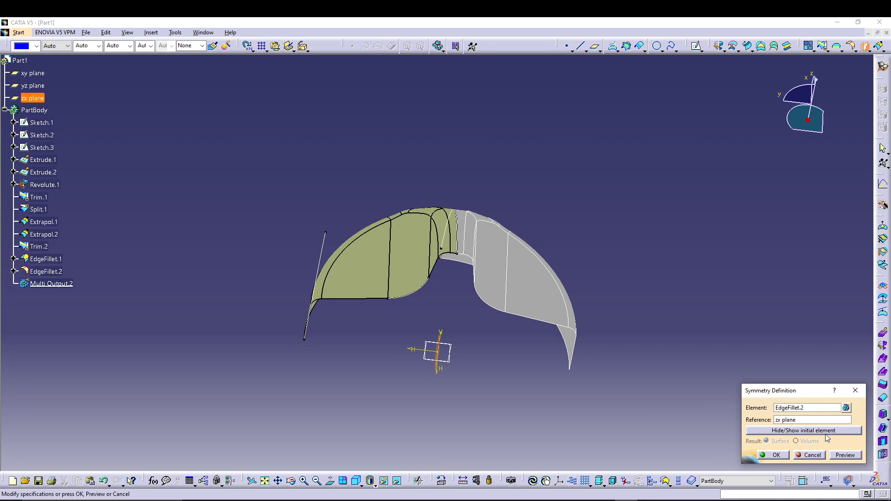
click(771, 457)
Step: Join Symmetry.1 and EdgeFillet.2 into one surface, keeping the connexity check and the 0.001 mm merging distance
middle_drag(471, 421, 605, 334)
middle_drag(575, 399, 609, 311)
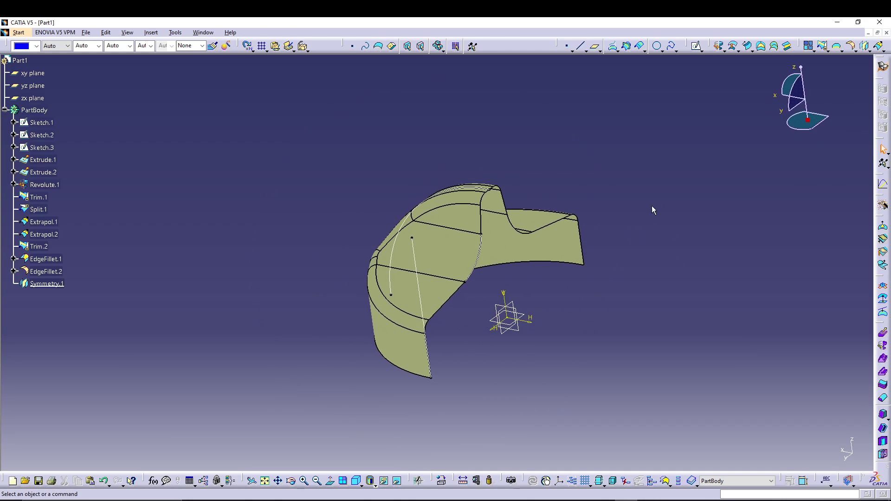
middle_drag(408, 139, 418, 179)
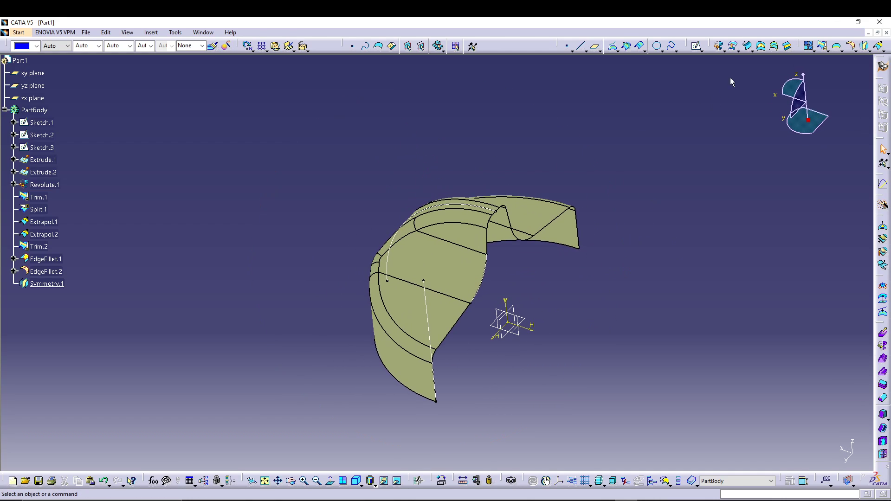
click(808, 45)
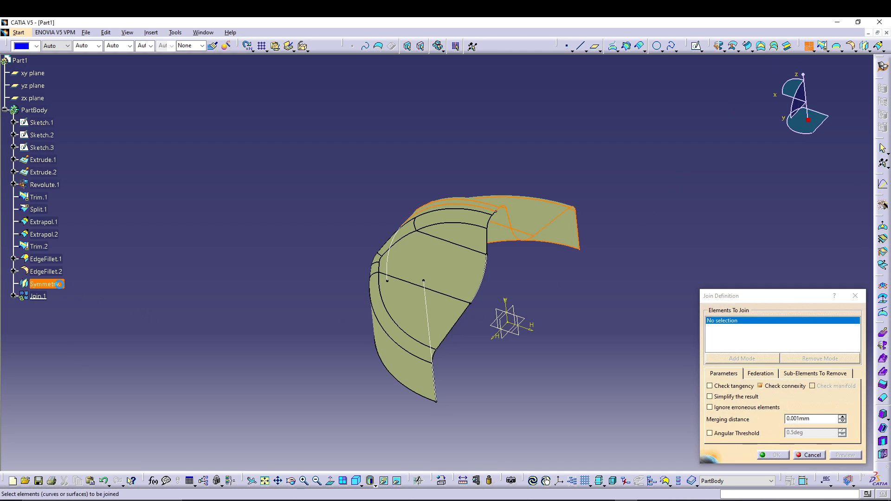
click(65, 287)
click(47, 272)
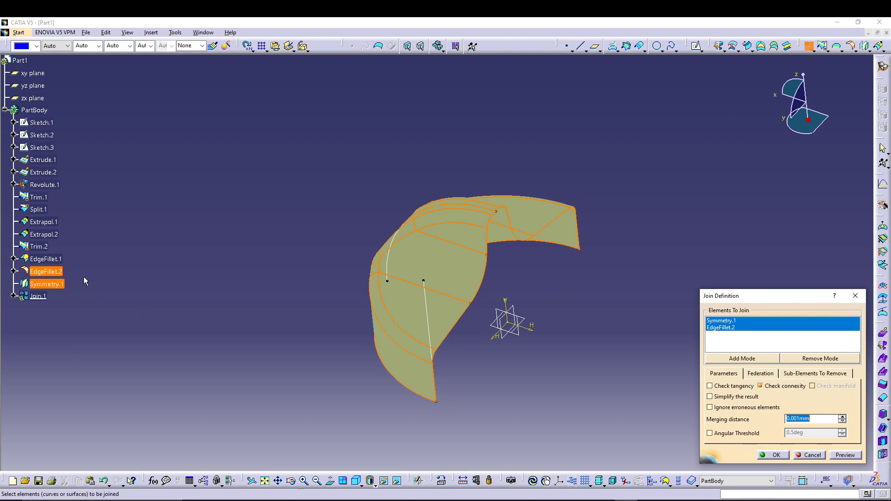
click(773, 455)
Step: Mirror Join.1 with Symmetry, using the yz plane as the reference
click(38, 296)
middle_drag(362, 227, 420, 195)
click(666, 209)
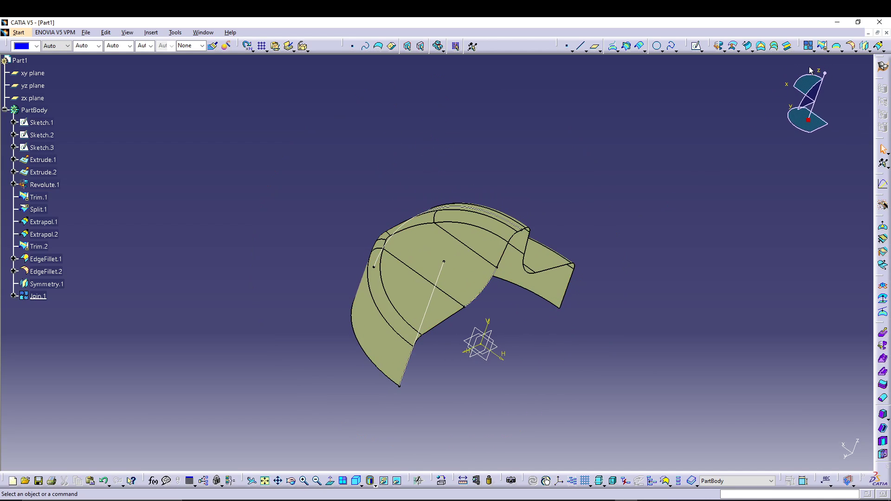
click(865, 46)
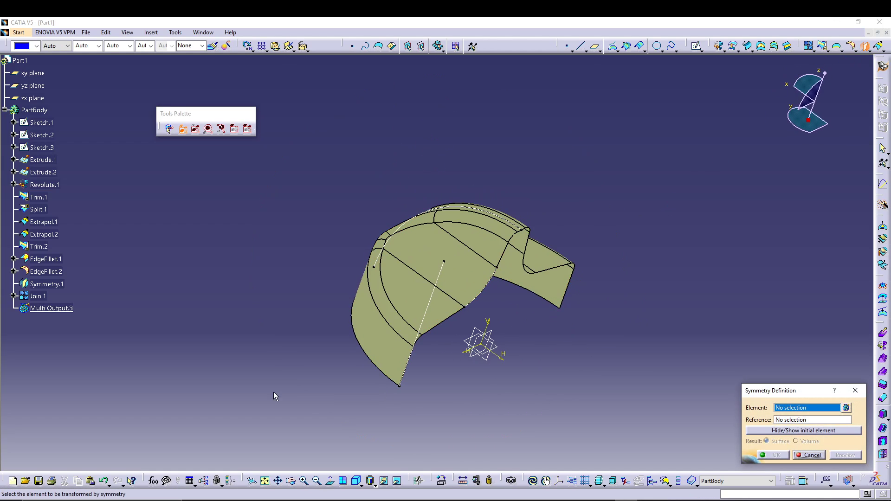
click(38, 296)
middle_drag(269, 378, 408, 428)
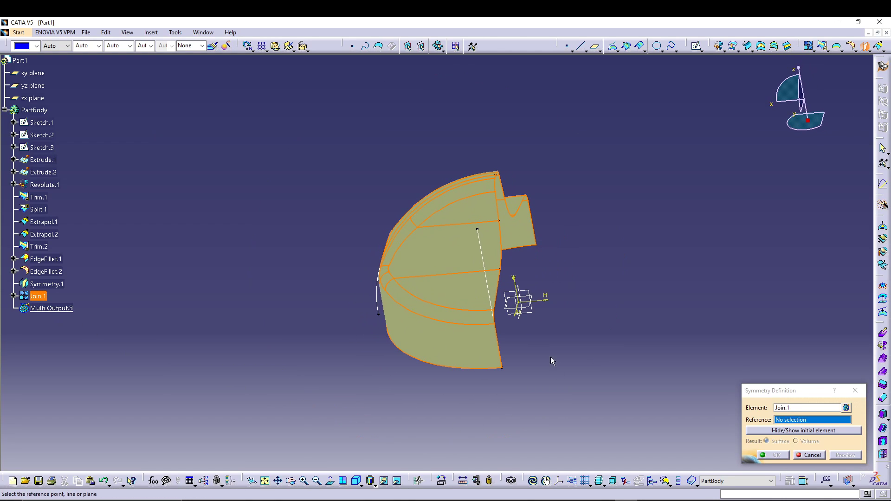
click(528, 317)
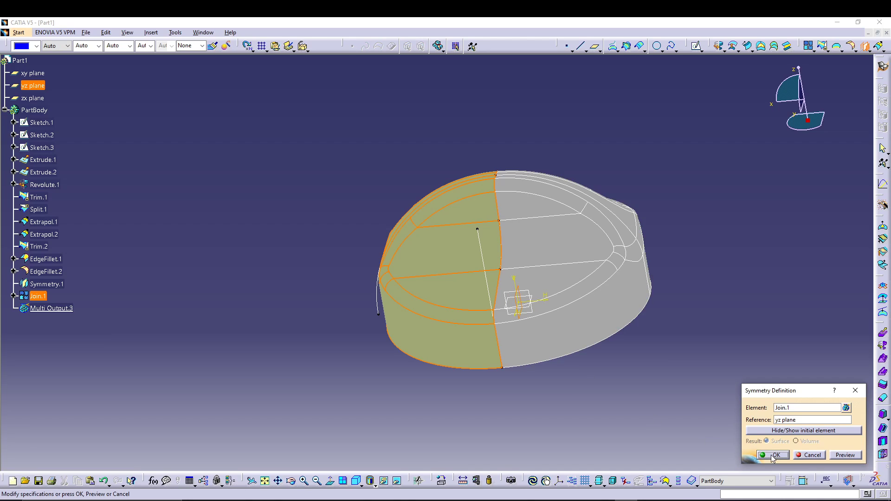
click(774, 454)
Step: Switch to the isometric view and join Symmetry.2 with Join.1 into one complete knob surface
middle_drag(690, 310, 350, 447)
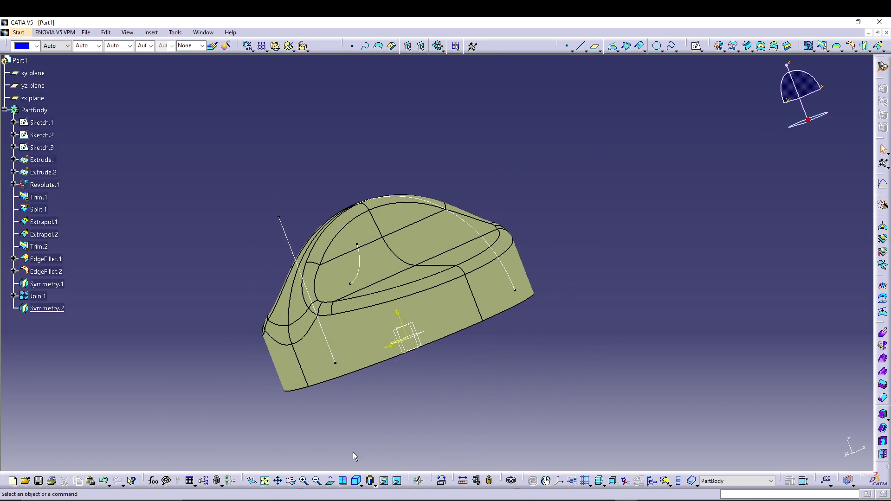
click(357, 481)
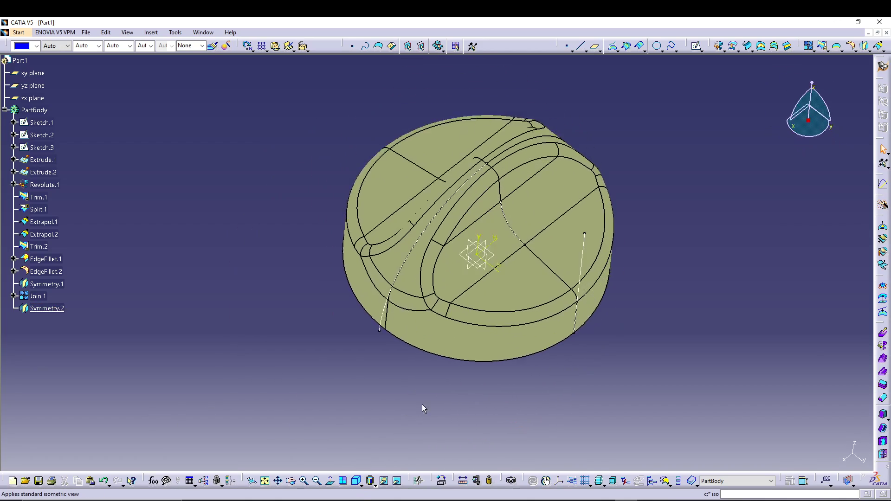
click(808, 45)
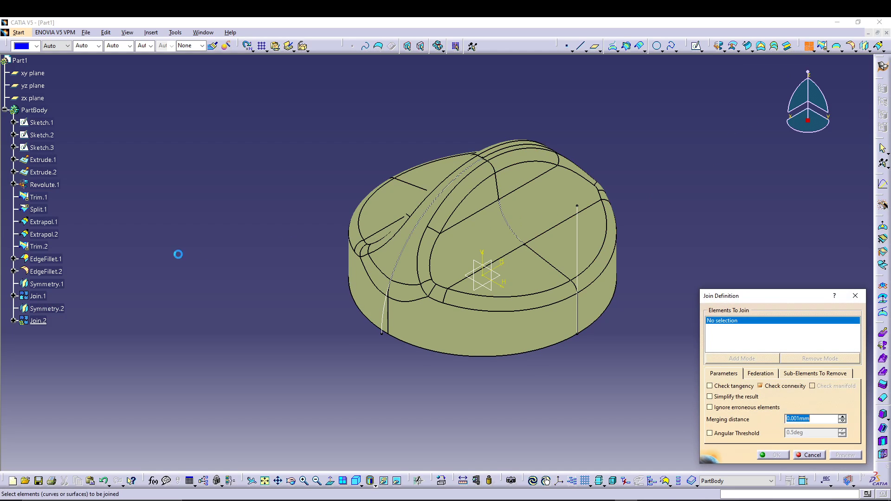
click(52, 311)
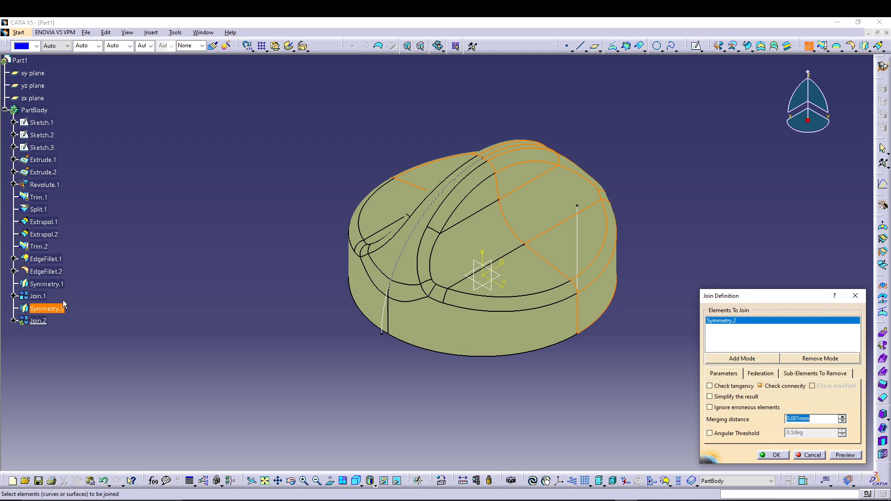
click(38, 296)
click(776, 455)
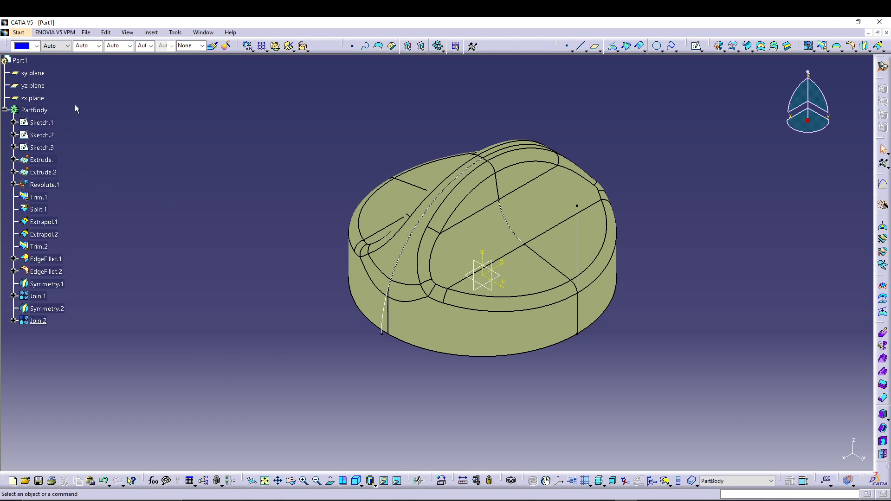
Step: Hide Sketch.1 and Sketch.2
click(383, 481)
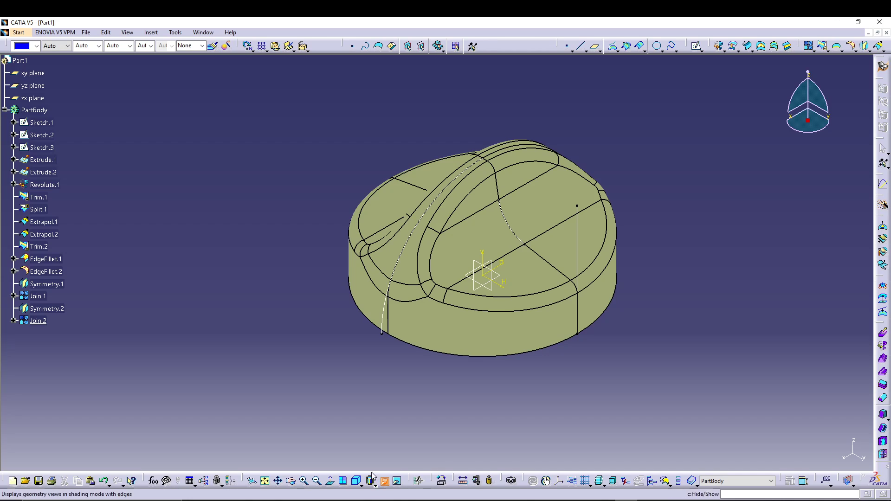
click(44, 123)
click(45, 135)
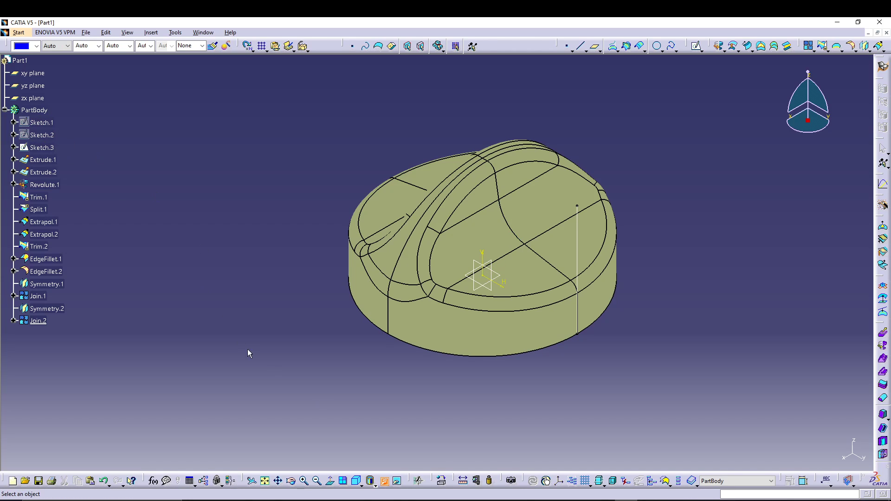
click(384, 481)
Step: Switch the display to shading with material and run a Feature Draft Analysis on the complete knob surface Join.2
click(375, 484)
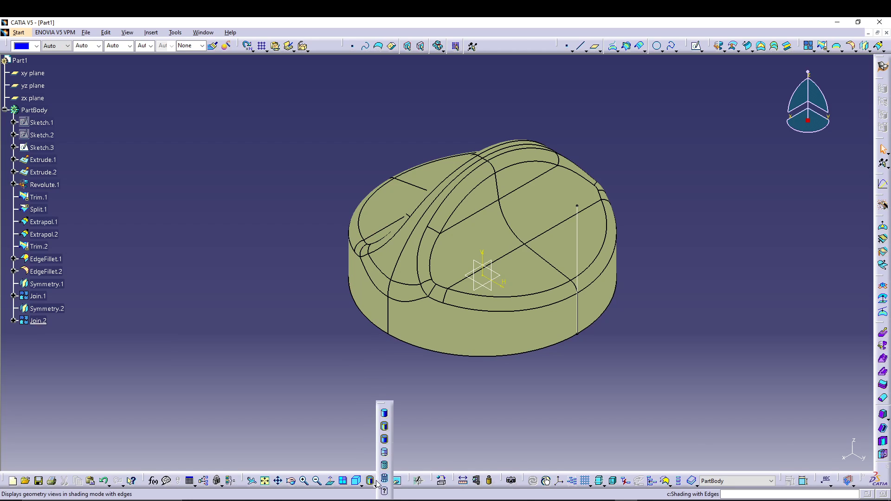
click(385, 466)
click(149, 32)
mouse_move(204, 239)
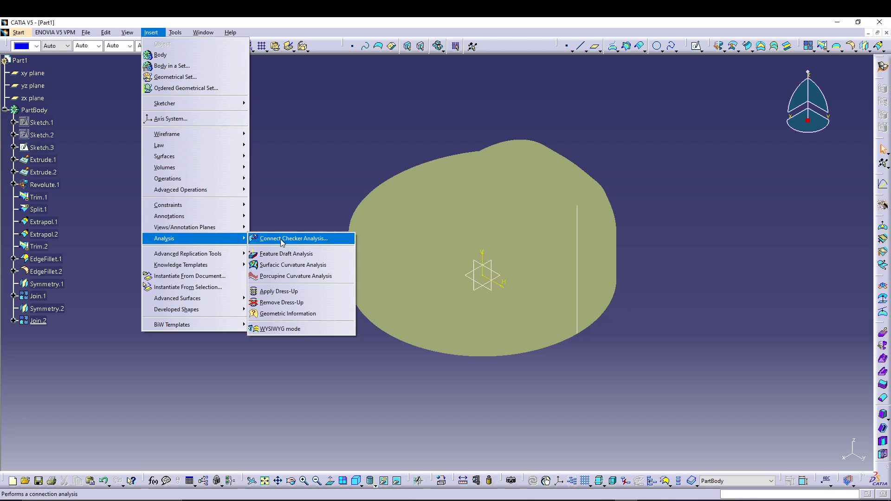
click(287, 253)
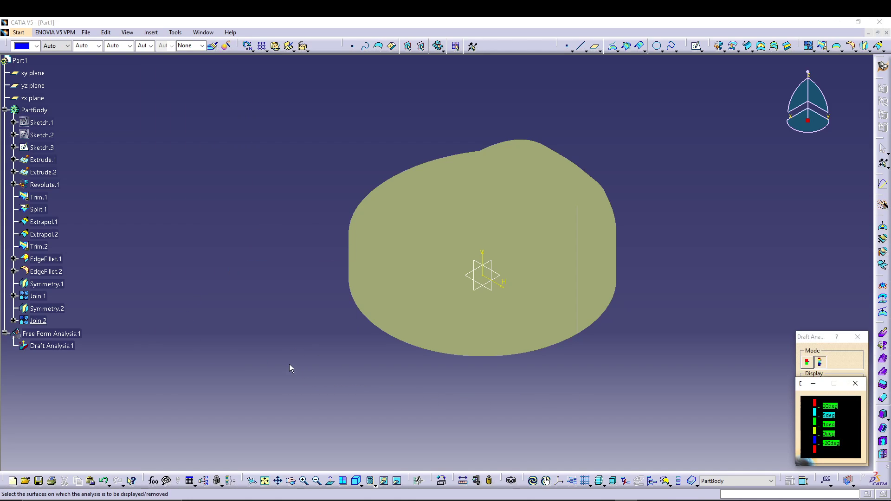
click(500, 339)
mouse_move(304, 350)
middle_down()
mouse_move(308, 338)
mouse_move(342, 341)
mouse_move(314, 340)
middle_up()
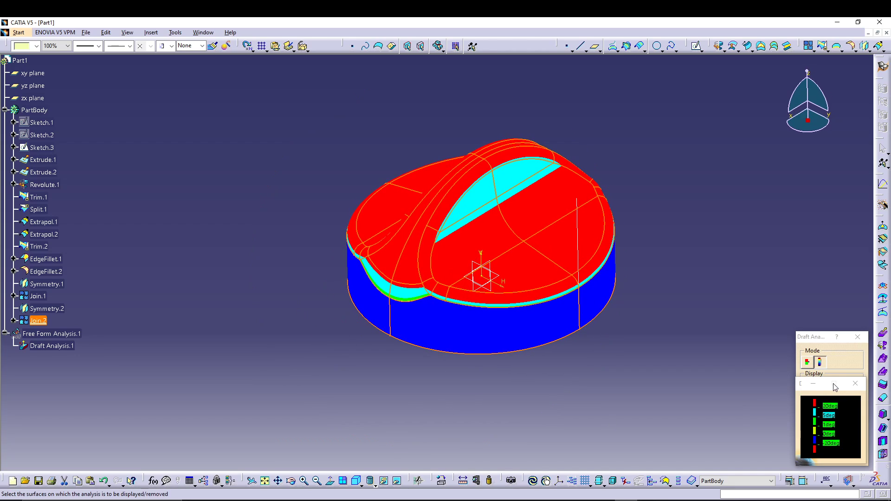
Step: Set the draft direction with the compass, try the inverse direction, restore it, and accept the draft analysis
drag(794, 405, 696, 405)
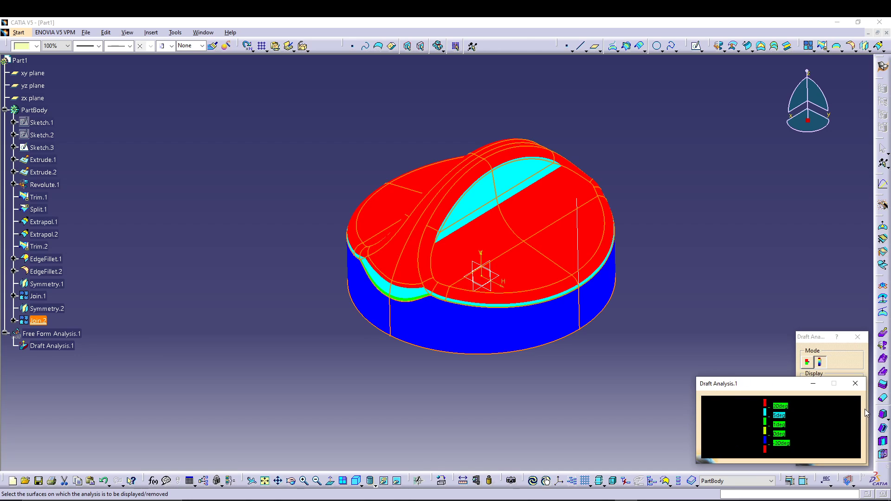
drag(864, 408, 795, 406)
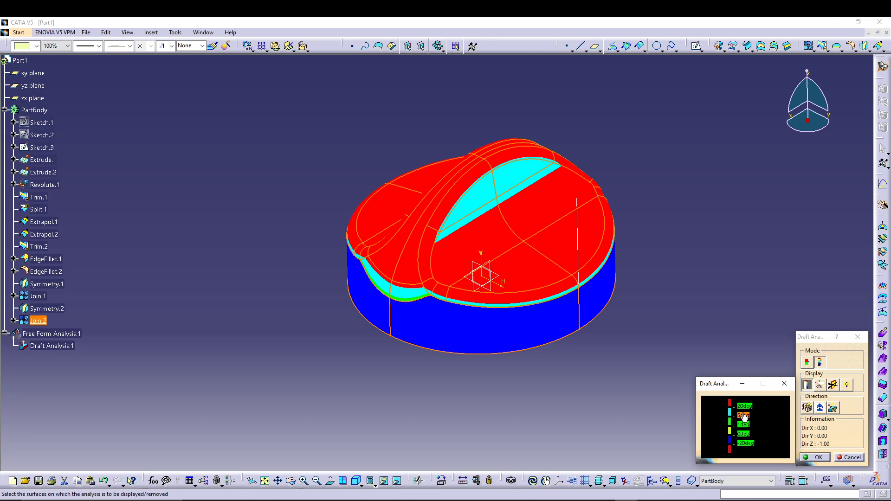
click(820, 408)
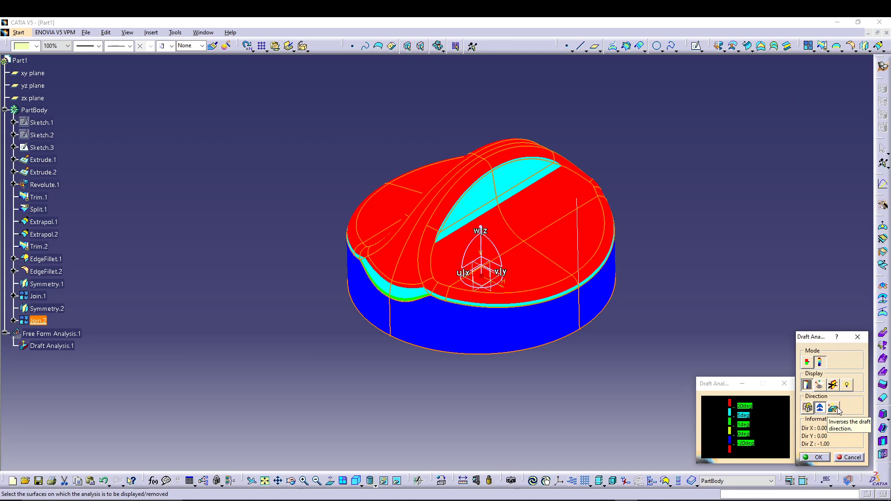
click(832, 408)
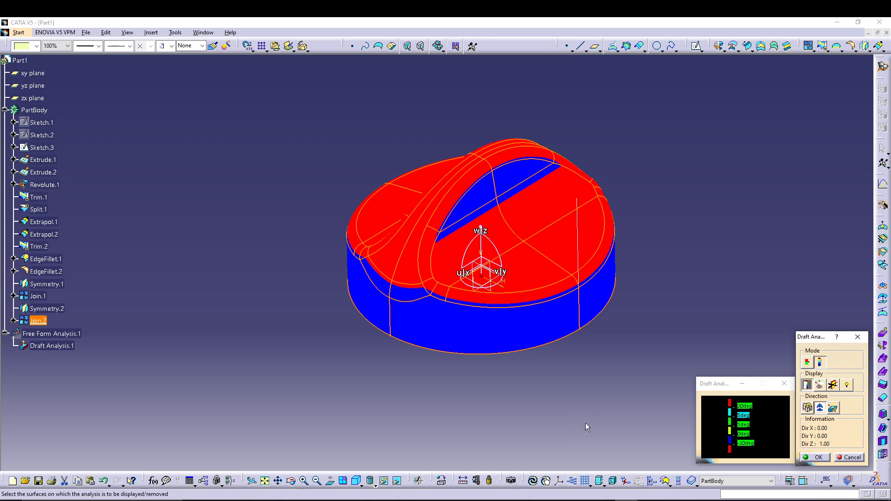
click(833, 409)
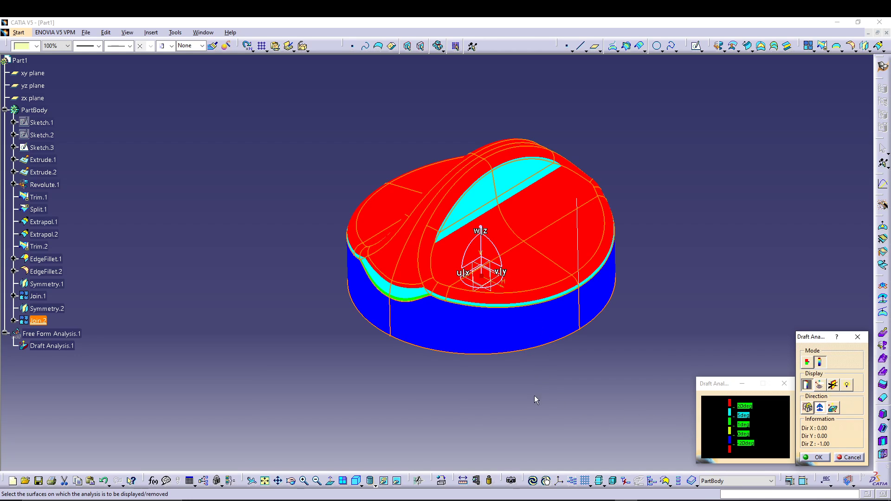
middle_drag(460, 396, 492, 390)
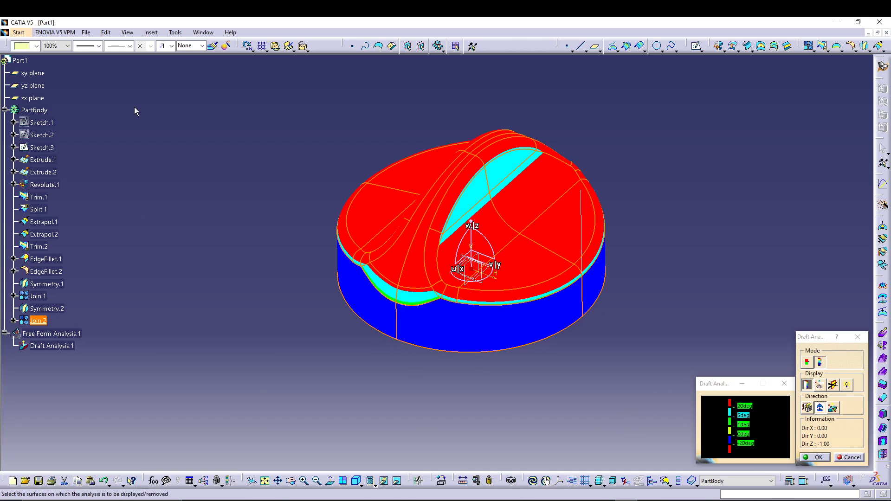
click(814, 457)
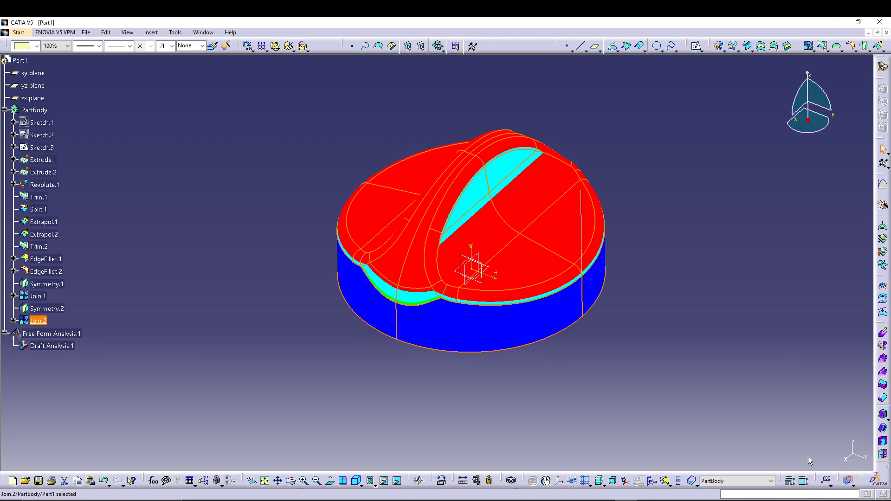
Step: Open Sketch.3 for editing and delete the vertical constraint on its line
double_click(42, 147)
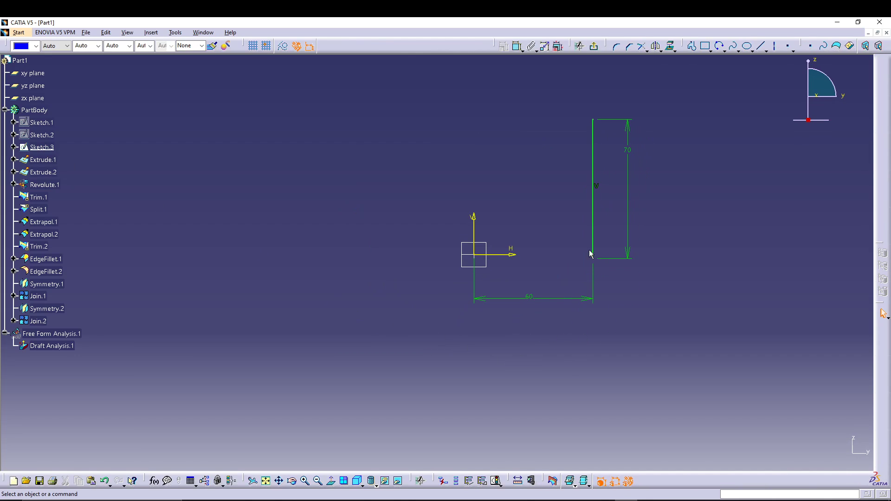
right_click(597, 184)
click(629, 311)
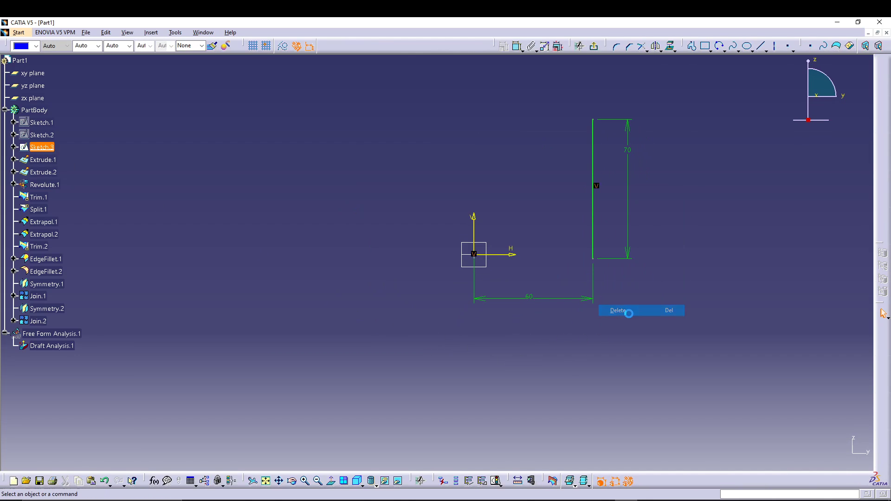
Step: Constrain the Sketch.3 line at 86 degrees to the horizontal axis and exit the sketch to update the knob
click(517, 46)
click(593, 207)
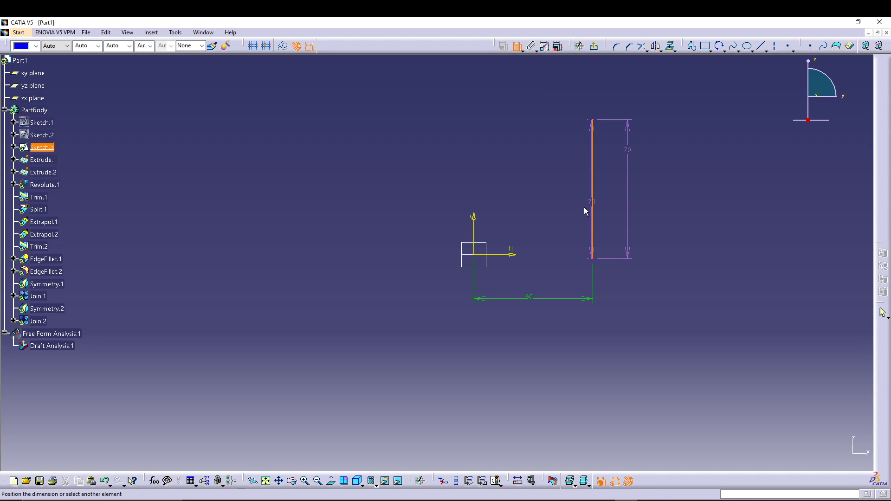
click(517, 258)
click(548, 237)
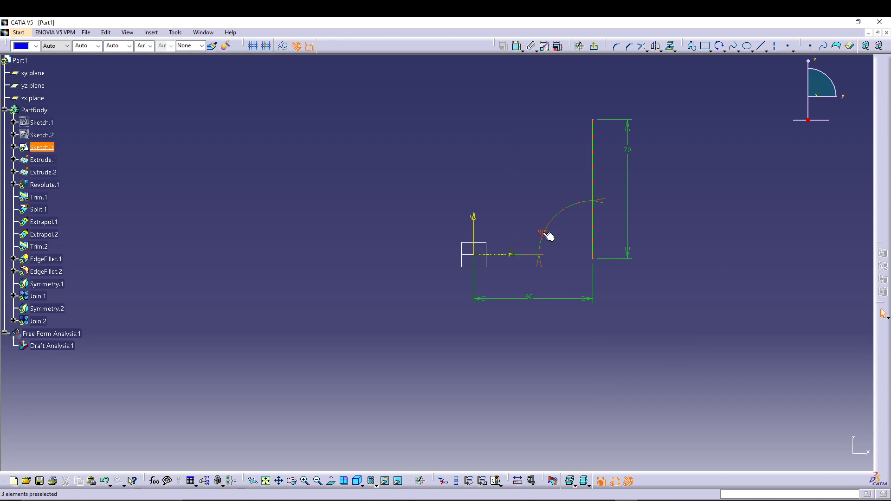
double_click(544, 235)
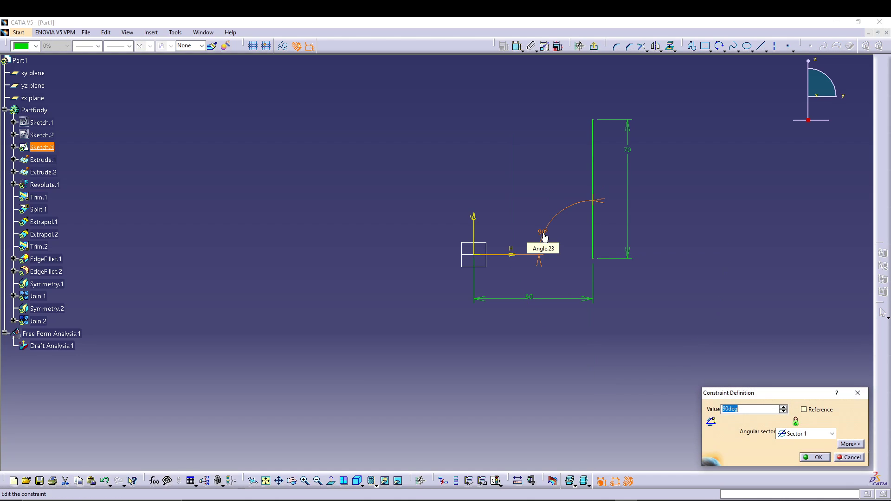
text(86)
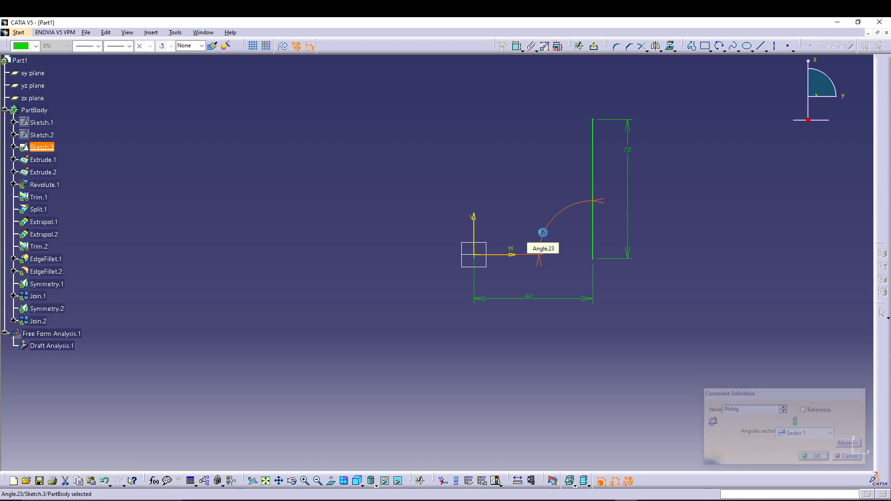
key(Return)
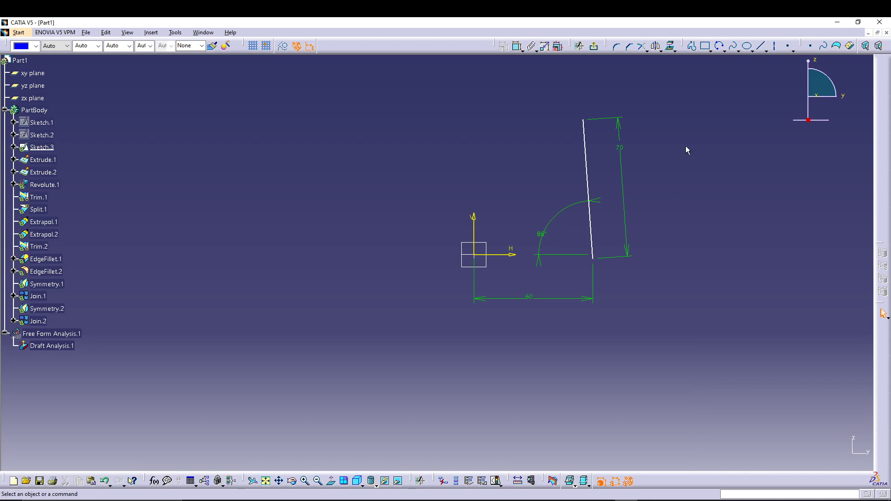
click(593, 45)
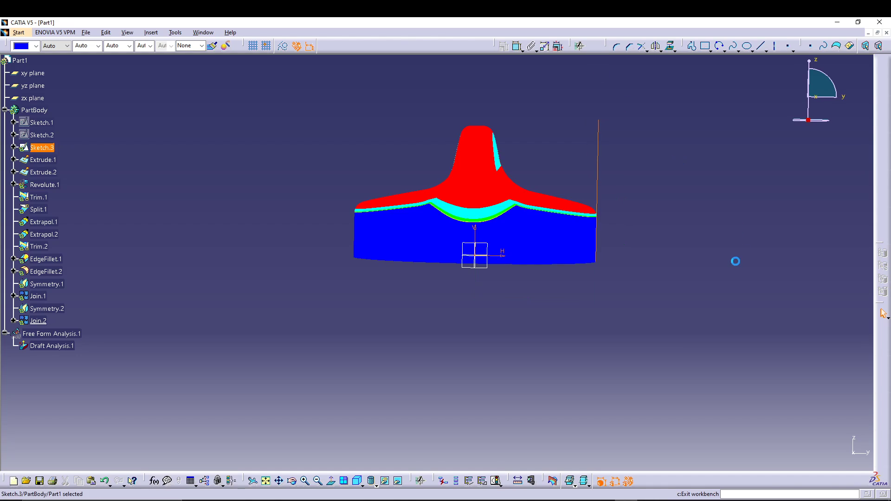
mouse_move(561, 372)
middle_down()
mouse_move(501, 294)
mouse_move(460, 324)
mouse_move(547, 384)
mouse_move(569, 384)
middle_up()
click(571, 386)
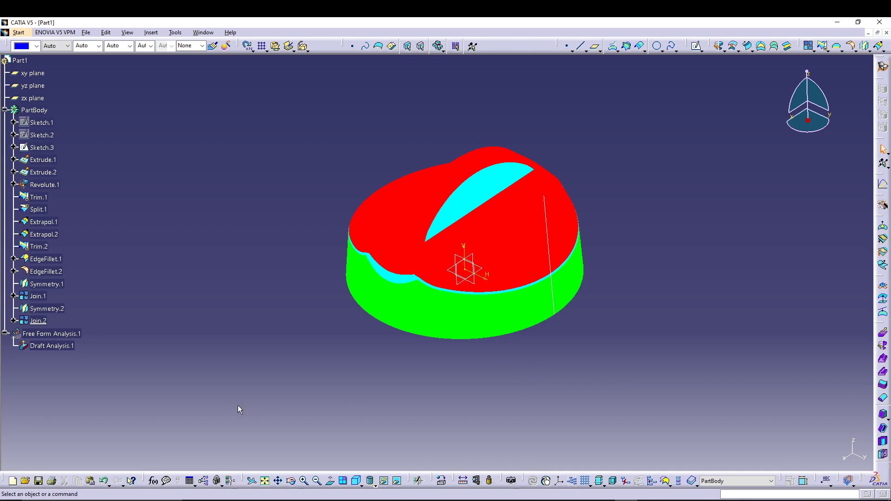
Step: Edit Draft Analysis.1 to remove the analysis colouring from Join.2
double_click(74, 346)
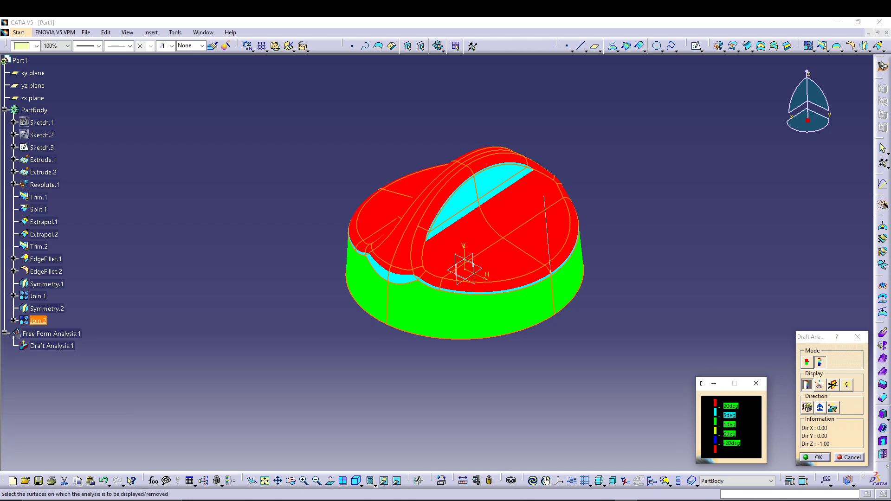
click(463, 384)
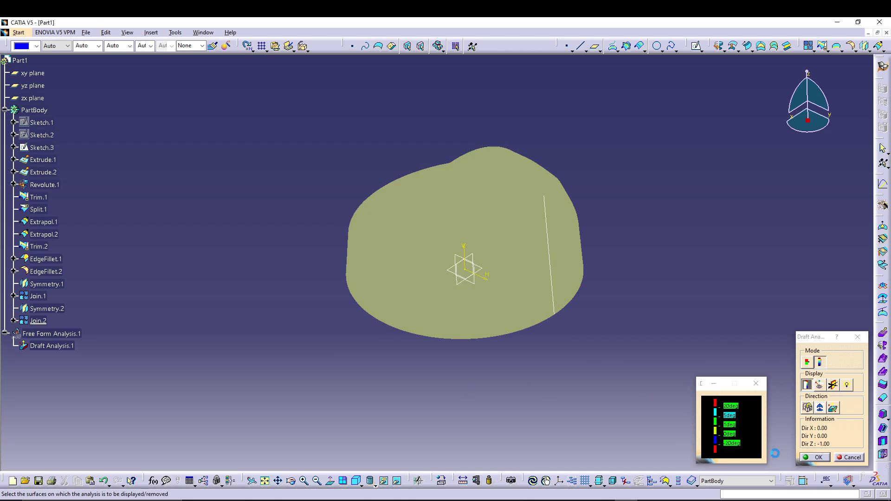
click(803, 458)
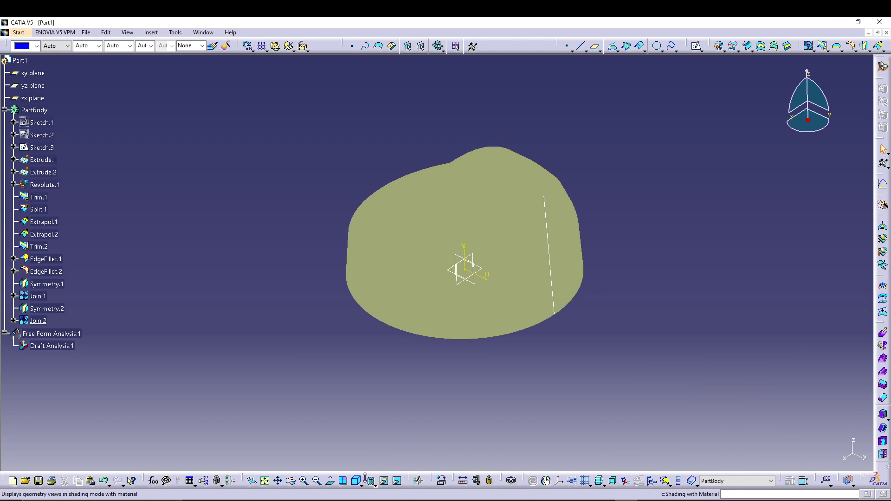
Step: Display the knob in wireframe from the front and examine the side wall's lower edge
click(372, 480)
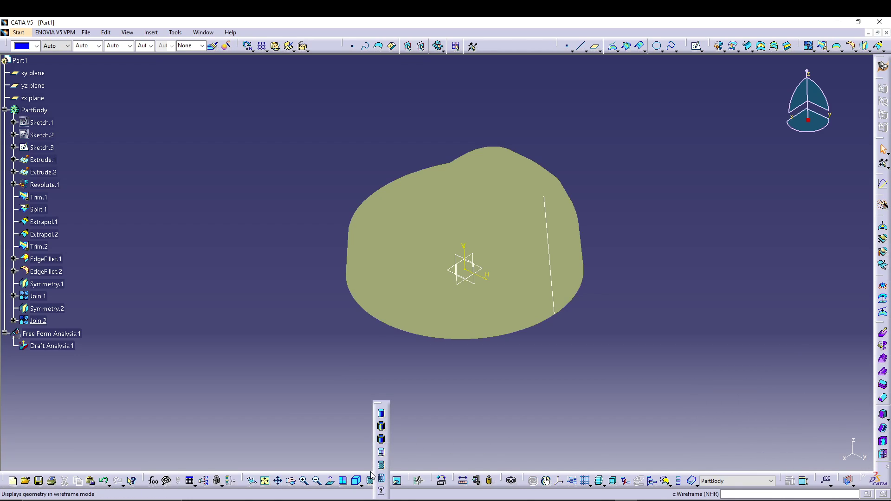
click(378, 478)
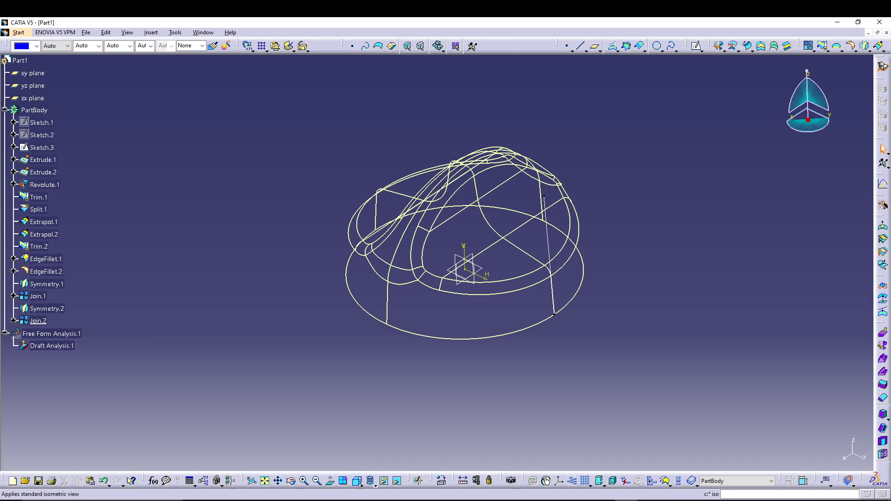
click(360, 484)
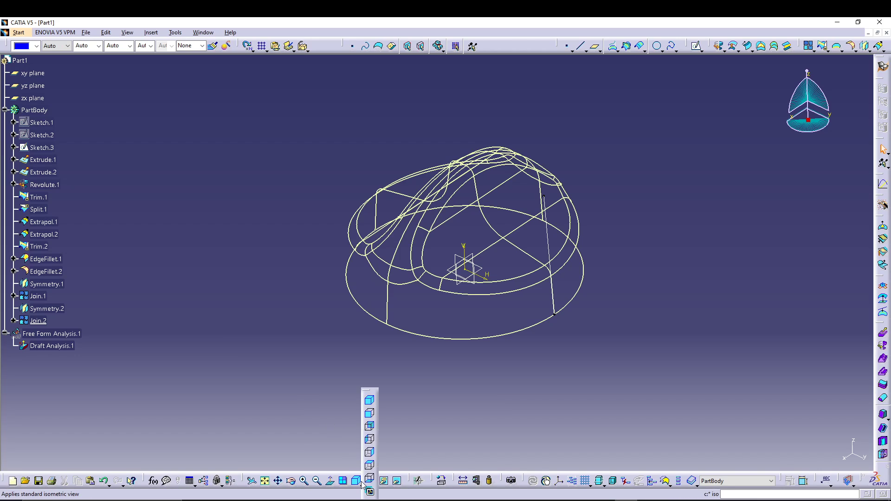
click(371, 420)
middle_drag(375, 291, 261, 293)
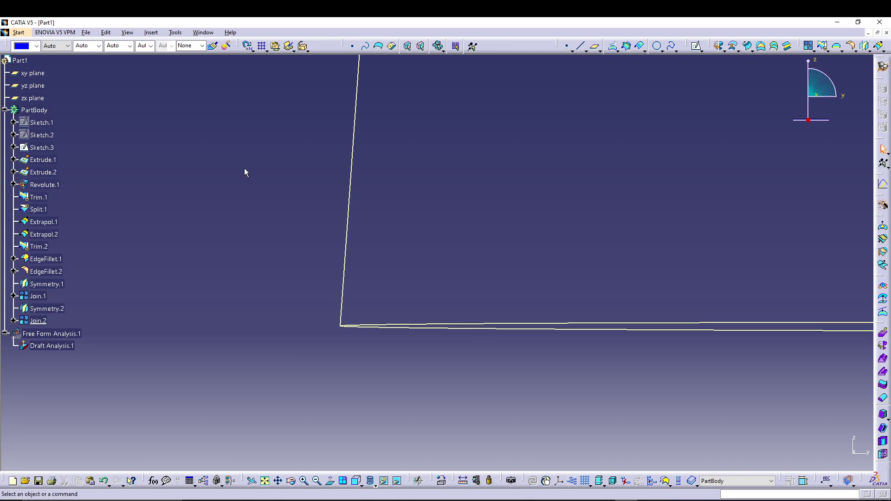
ctrl+middle_drag(264, 162, 274, 221)
middle_drag(334, 171, 287, 209)
Step: Split Join.2 with the xy plane, keeping the portion above the plane
click(38, 320)
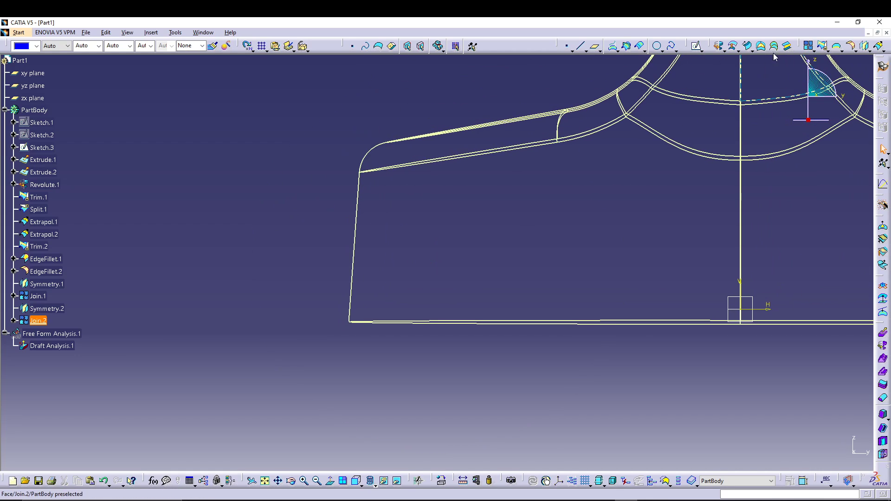
click(826, 48)
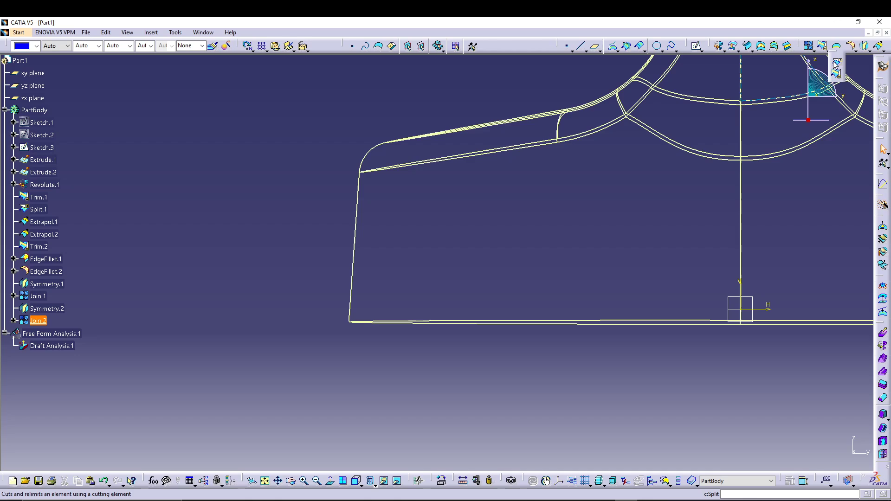
click(835, 63)
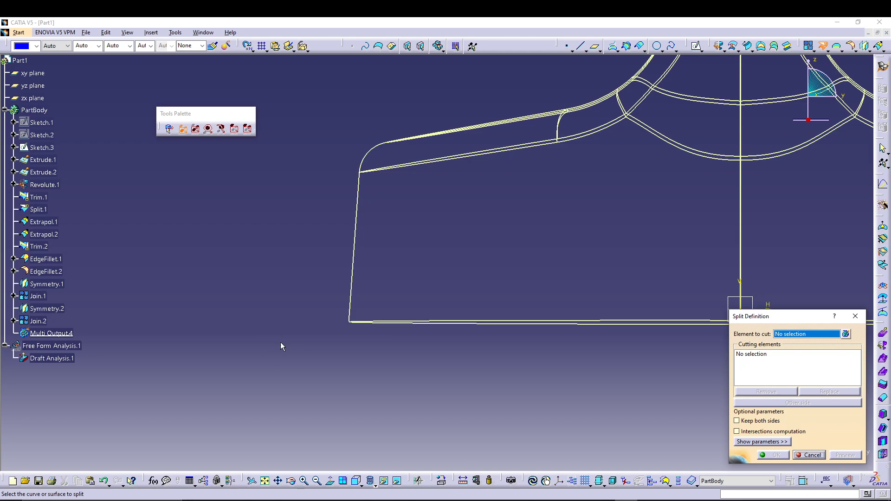
click(38, 321)
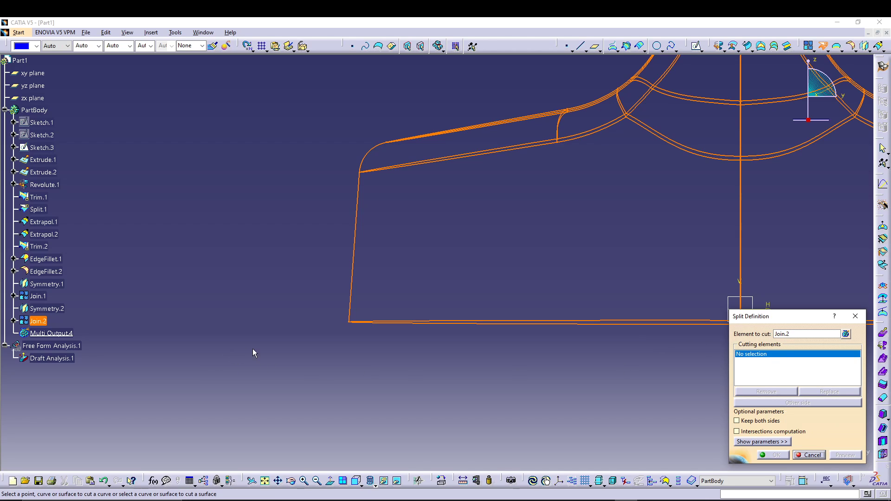
click(33, 73)
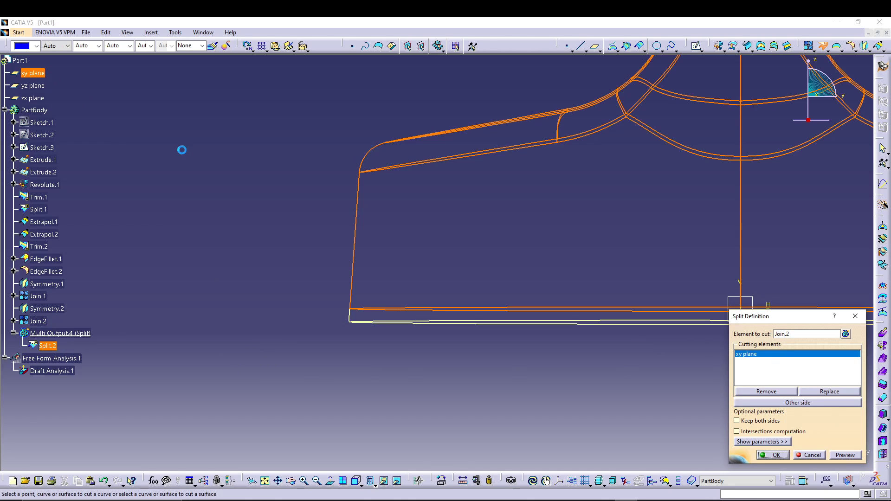
click(783, 457)
middle_drag(332, 298, 329, 339)
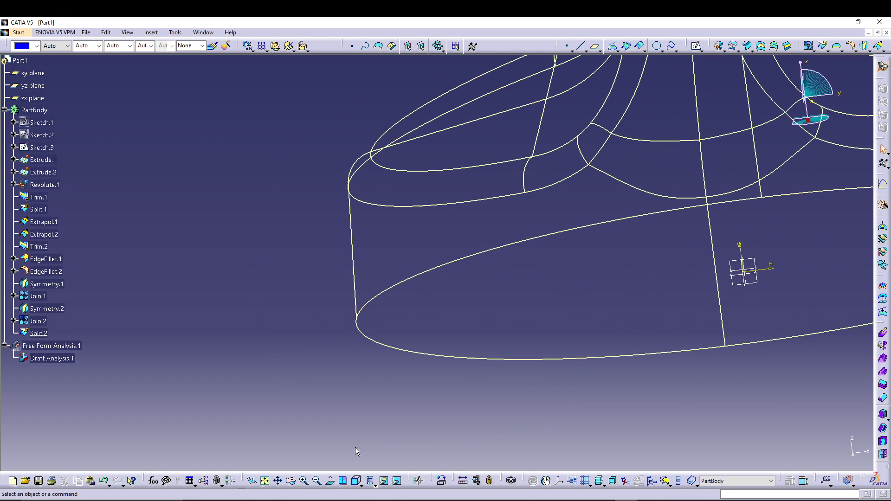
Step: Examine the knob's trimmed base from the front, and display the model in shading with edges
click(329, 480)
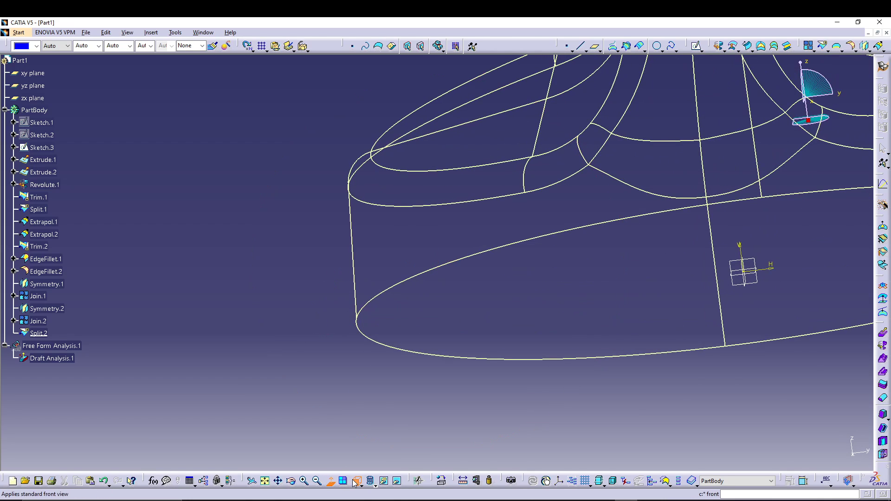
click(360, 417)
ctrl+middle_drag(374, 379, 328, 374)
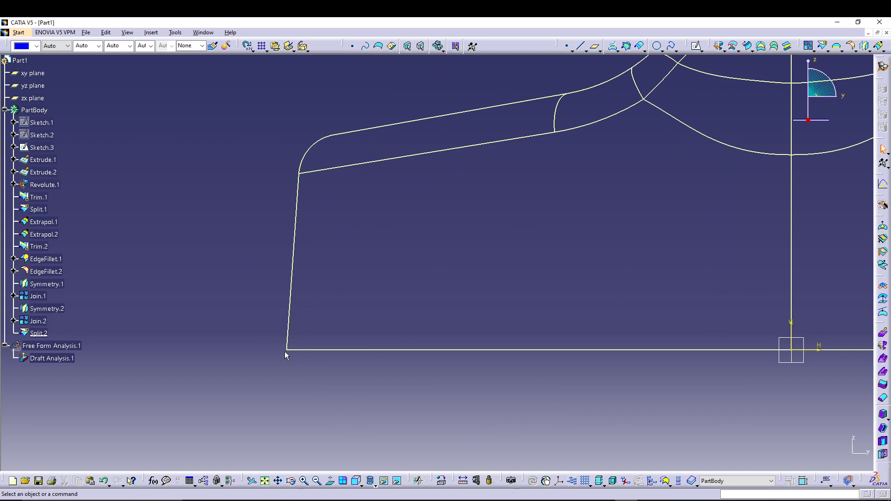
mouse_move(447, 380)
ctrl+middle_down()
mouse_move(443, 371)
mouse_move(450, 446)
mouse_move(473, 320)
mouse_move(481, 362)
mouse_move(501, 383)
mouse_move(429, 334)
mouse_move(523, 398)
mouse_move(486, 414)
ctrl+middle_up()
click(373, 484)
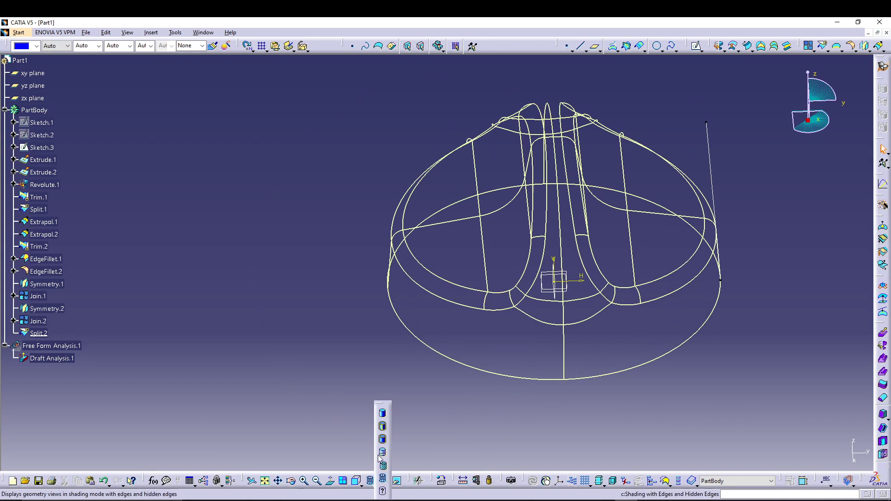
click(383, 428)
mouse_move(405, 385)
ctrl+middle_down()
mouse_move(427, 350)
mouse_move(459, 144)
mouse_move(434, 365)
mouse_move(434, 352)
mouse_move(458, 185)
mouse_move(461, 395)
ctrl+middle_up()
ctrl+middle_drag(530, 392, 457, 361)
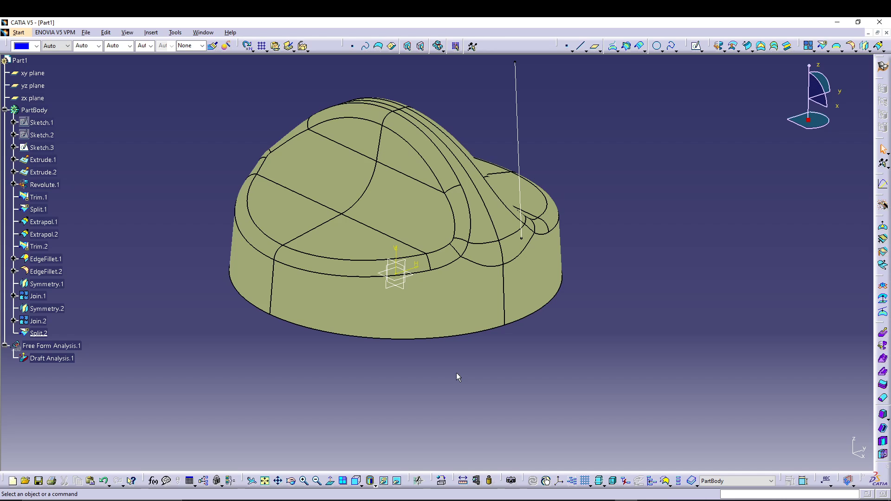
middle_drag(555, 357, 585, 367)
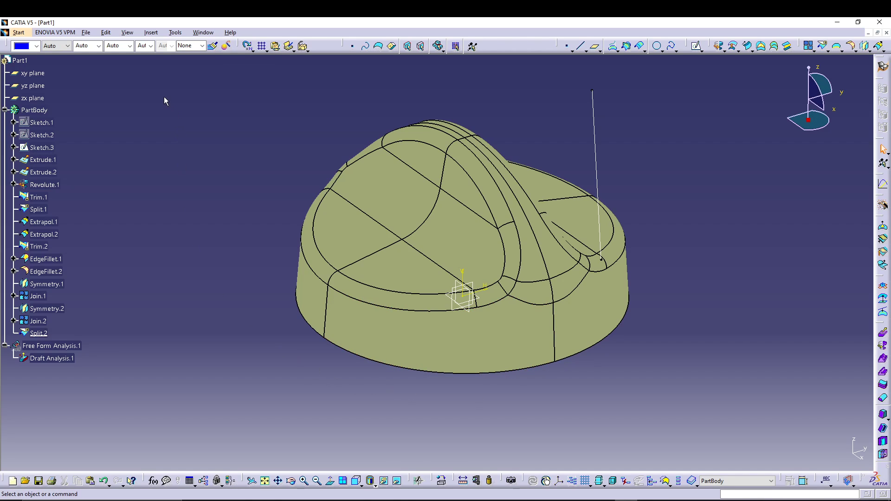
Step: Switch to the Part Design workbench
click(19, 33)
mouse_move(56, 67)
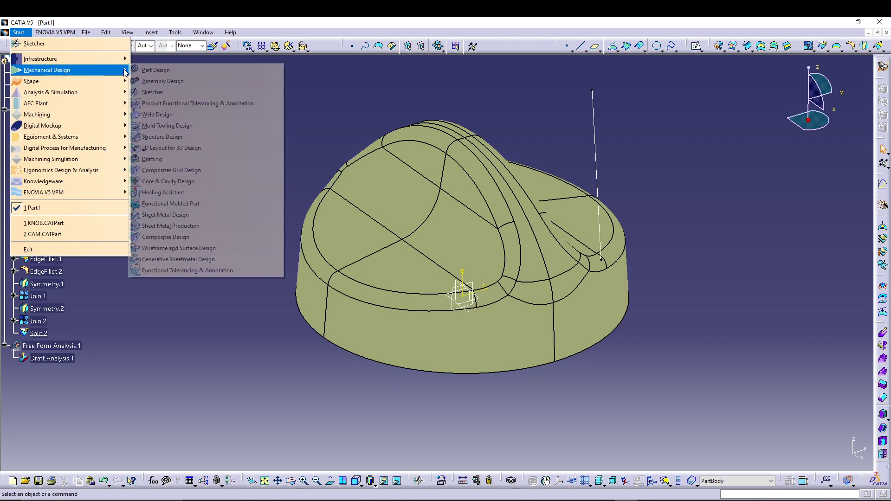
click(154, 70)
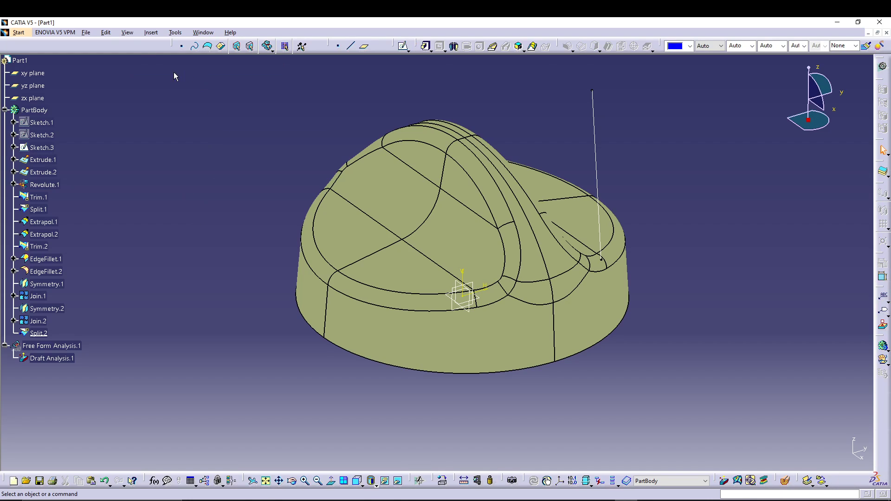
Step: Thicken the Split.2 surface into a solid with a first offset of 4 mm and a second offset of 0 mm
click(152, 33)
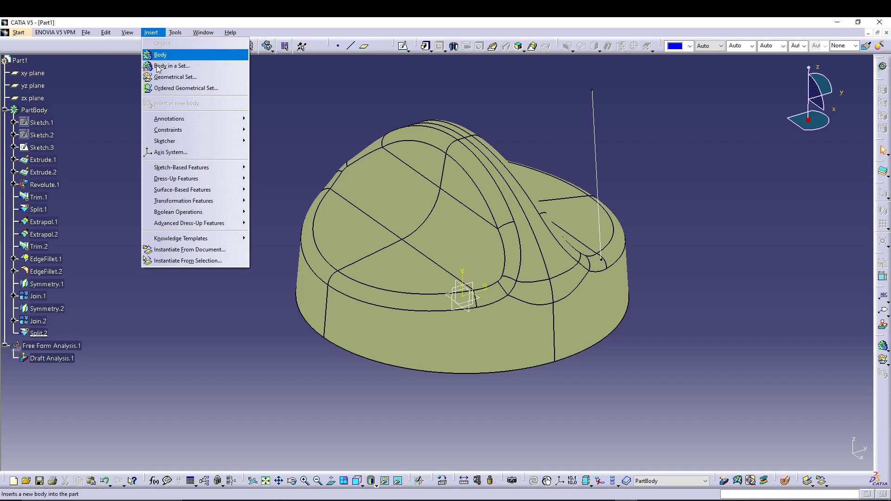
mouse_move(241, 195)
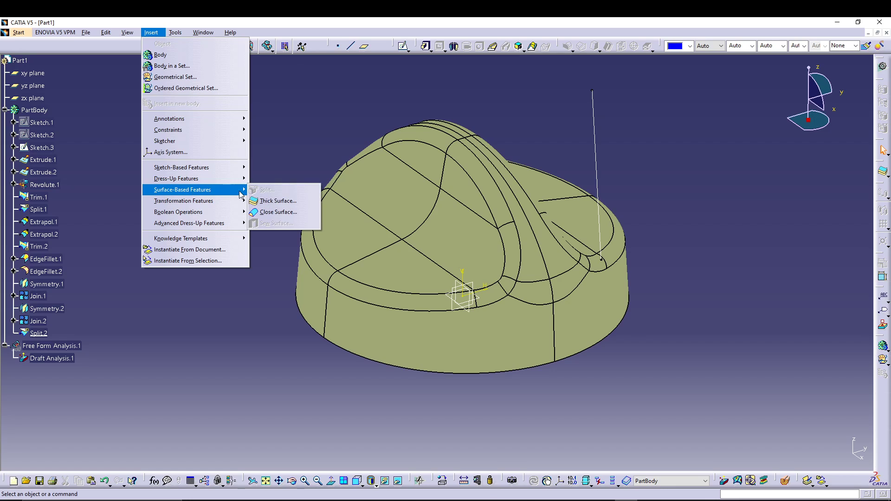
click(277, 201)
click(502, 344)
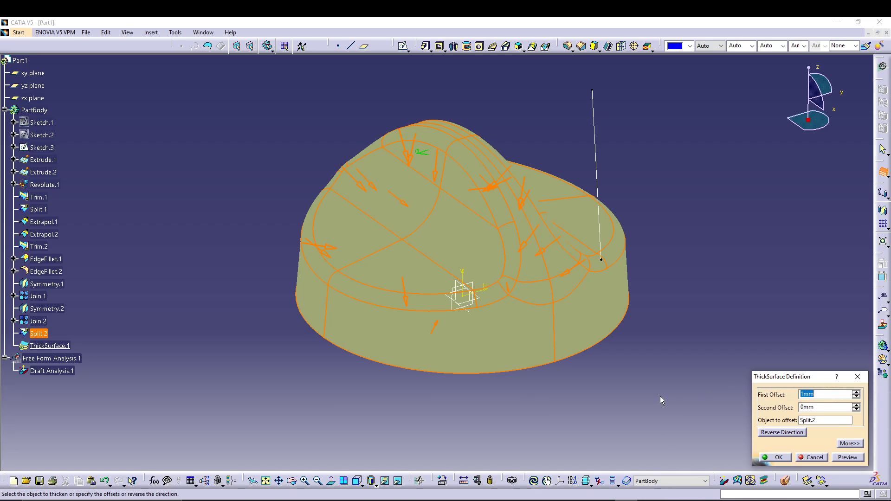
text(4)
click(841, 460)
middle_drag(576, 409, 568, 407)
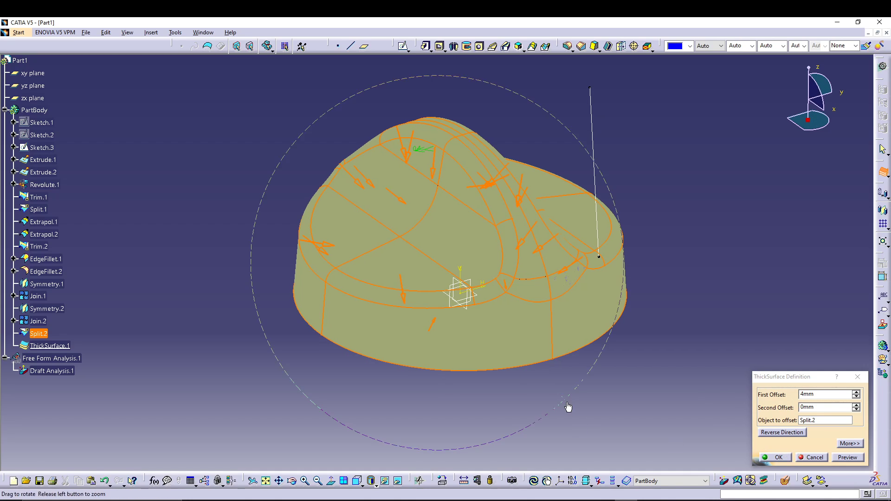
mouse_move(522, 382)
middle_down()
mouse_move(478, 338)
mouse_move(469, 306)
middle_up()
click(779, 456)
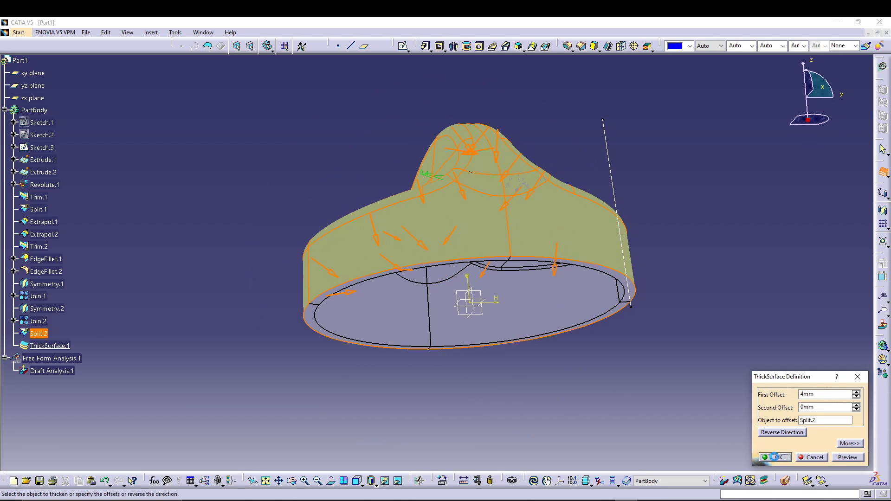
Step: Hide the Split.2 surface so only the thickened solid is displayed
right_click(45, 328)
click(72, 160)
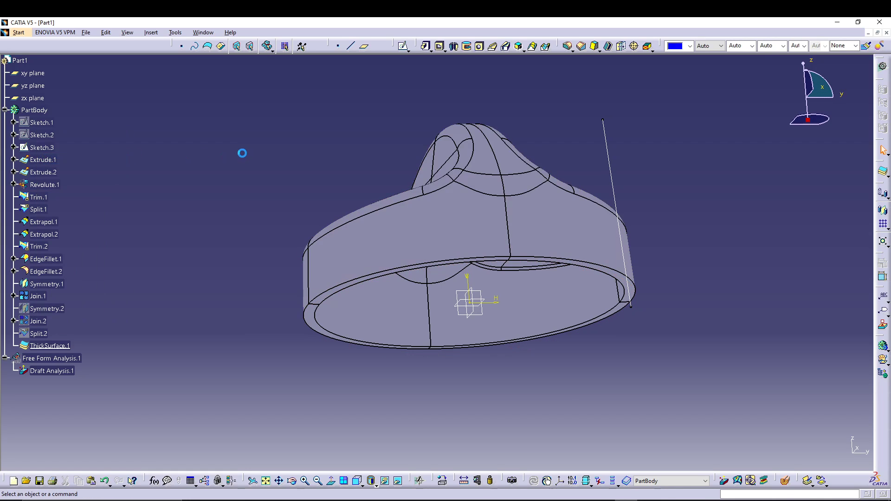
middle_drag(259, 149, 388, 191)
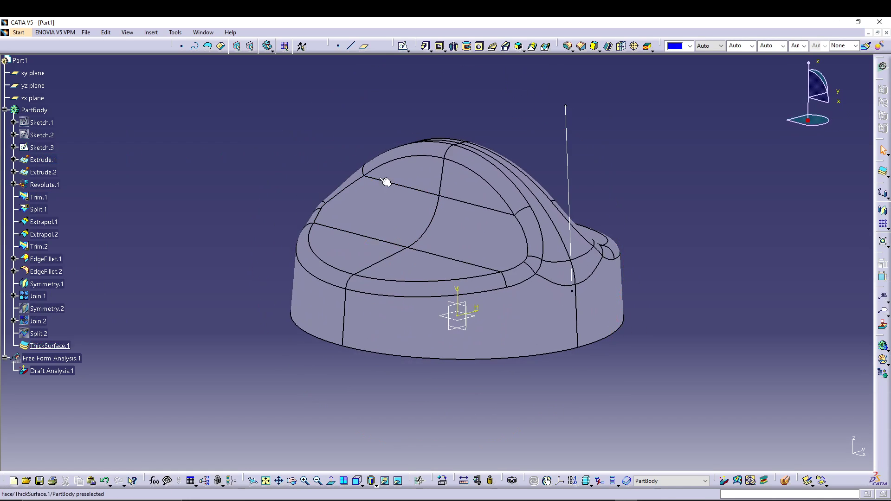
middle_drag(455, 378, 392, 399)
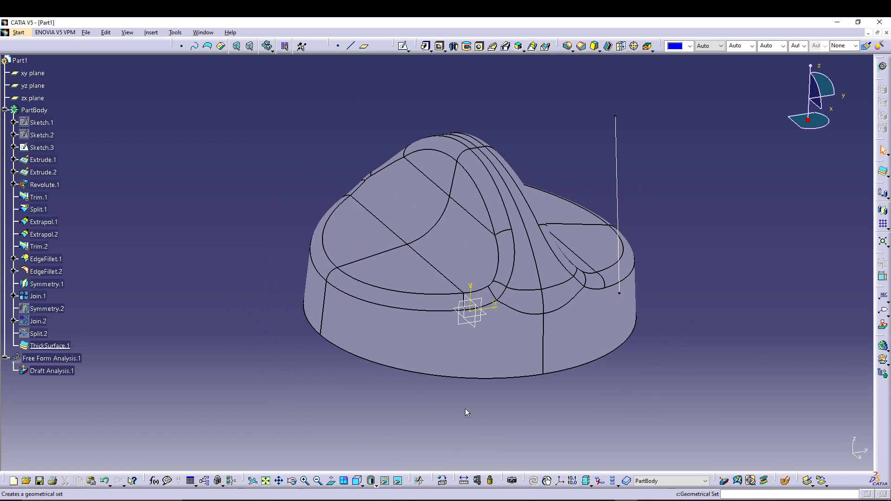
Step: Apply the Rubber material from the library's Other category to the knob body
click(443, 481)
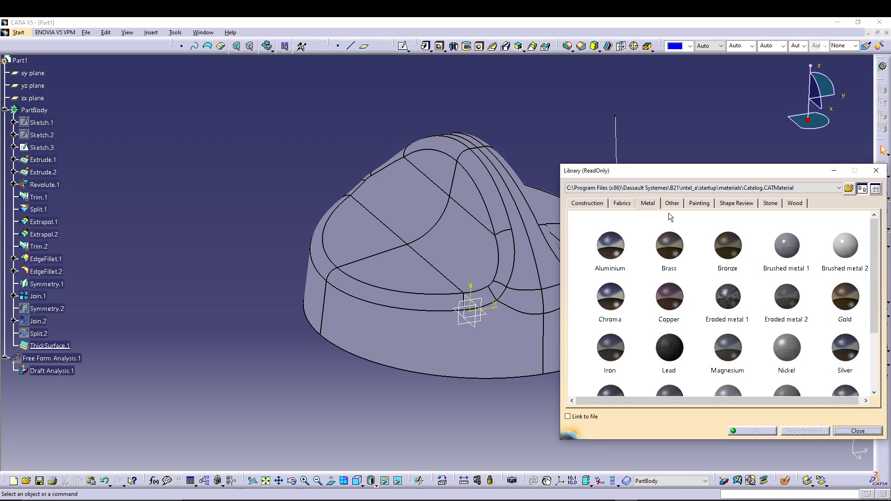
click(672, 203)
scroll(647, 322, down, 3)
drag(692, 320, 529, 334)
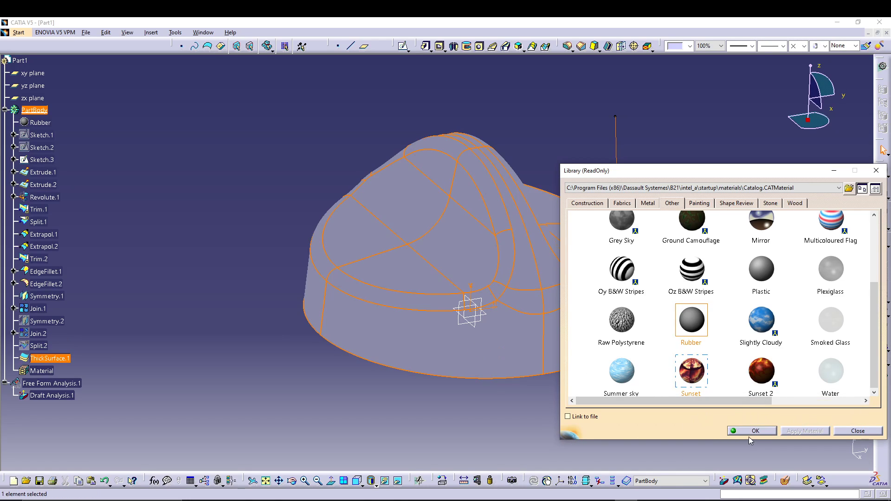
Step: Display the knob in shading with material mode
click(374, 484)
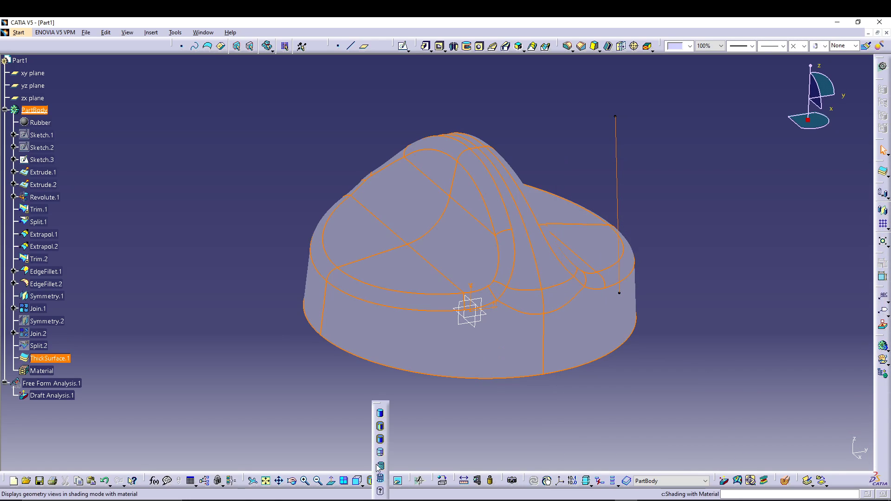
click(380, 465)
click(363, 408)
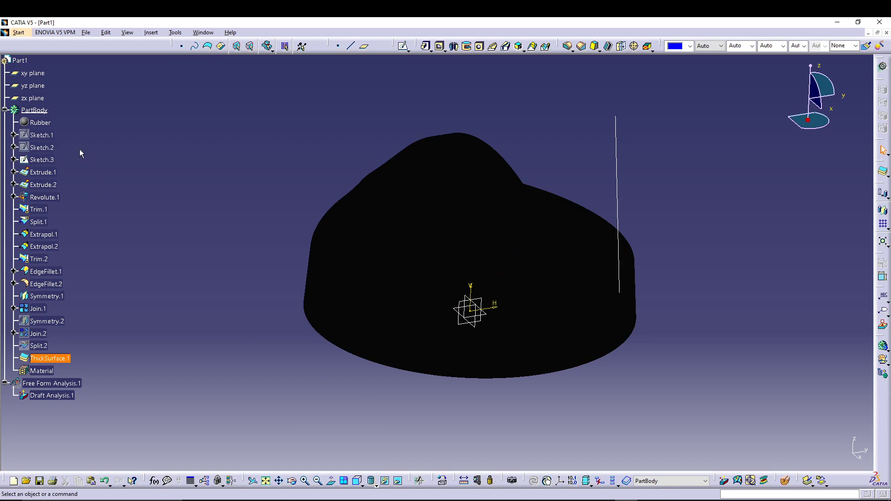
Step: Open the Rubber material's properties and set its rendering type to Diffuse
click(40, 122)
double_click(41, 122)
click(805, 256)
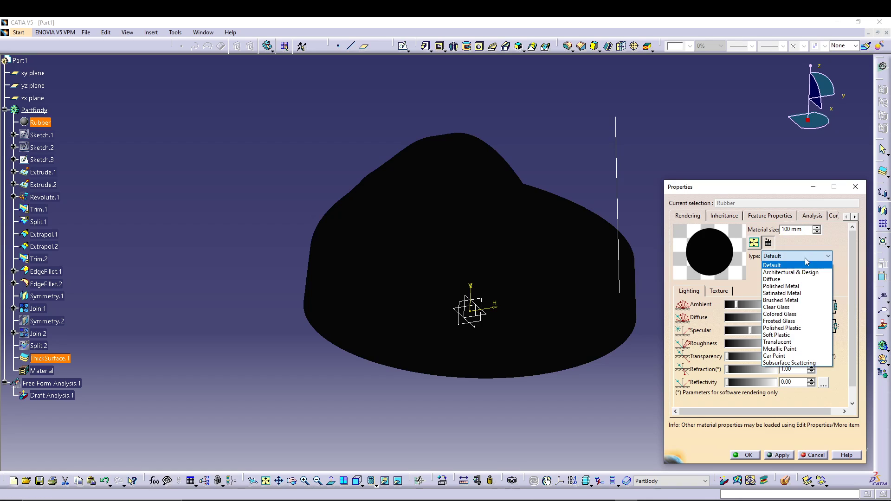
click(796, 279)
Step: Give the Rubber material a light red diffuse colour (HEX DF7B7B), adjust its colour intensity, and apply the changes
drag(732, 303, 768, 317)
click(812, 302)
click(722, 336)
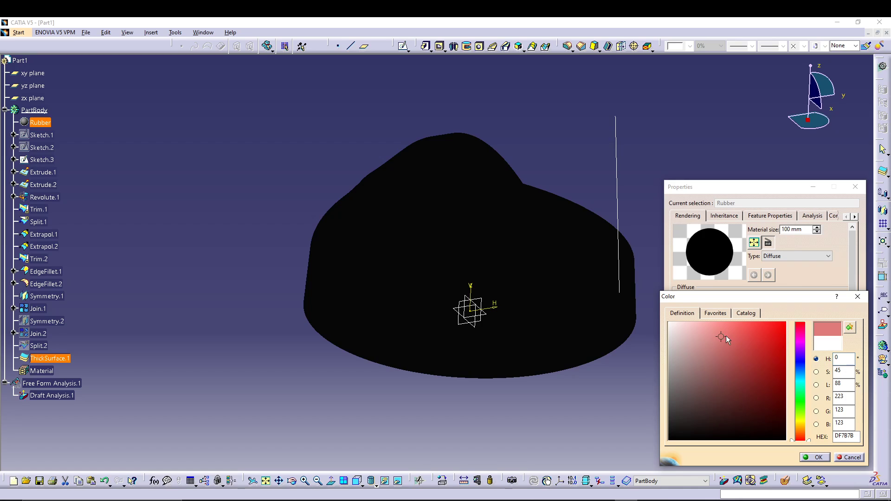
click(816, 457)
click(779, 456)
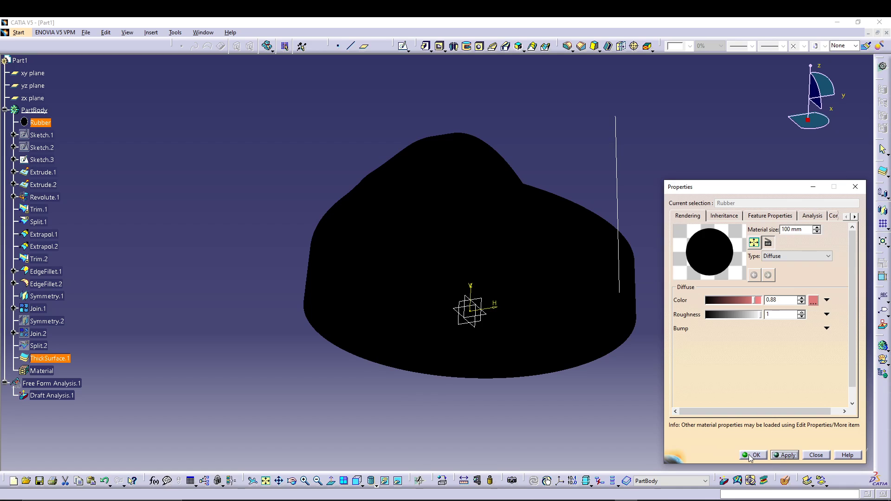
drag(754, 301, 769, 304)
click(784, 455)
click(753, 455)
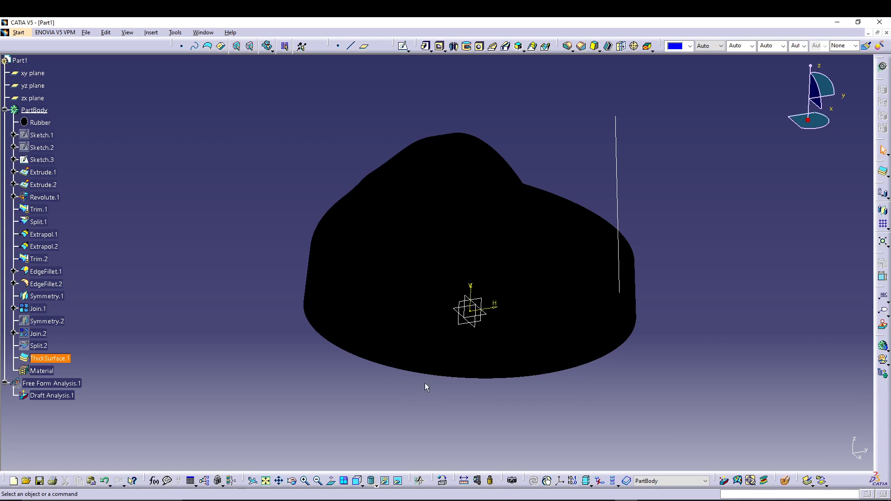
Step: Illuminate the model with two light sources and inspect the coloured knob from several angles
middle_drag(190, 245, 177, 245)
click(127, 32)
click(147, 274)
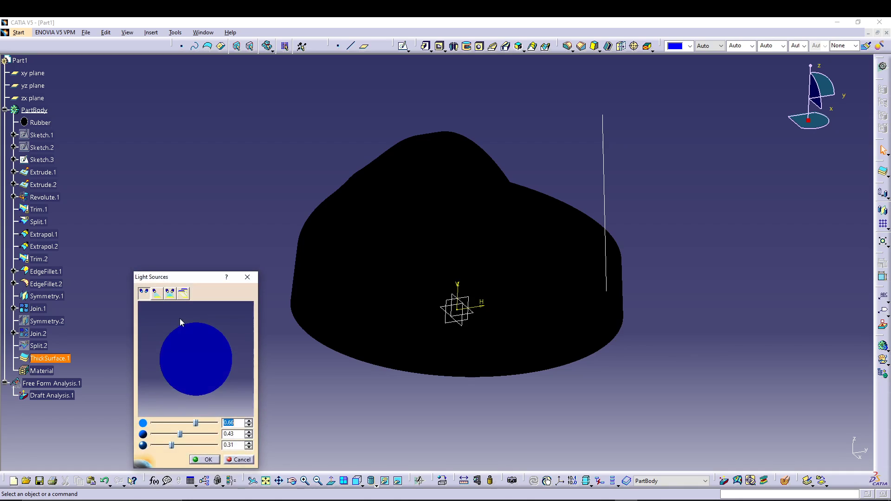
click(169, 292)
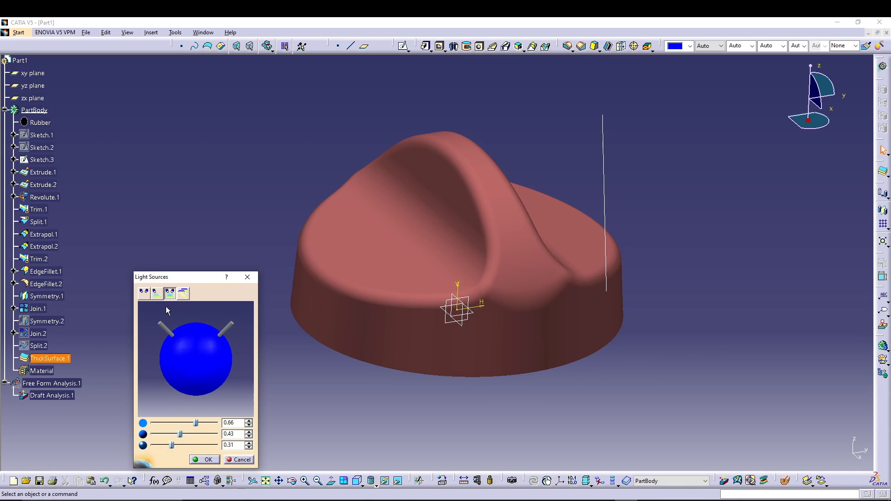
click(204, 459)
middle_drag(337, 389, 311, 402)
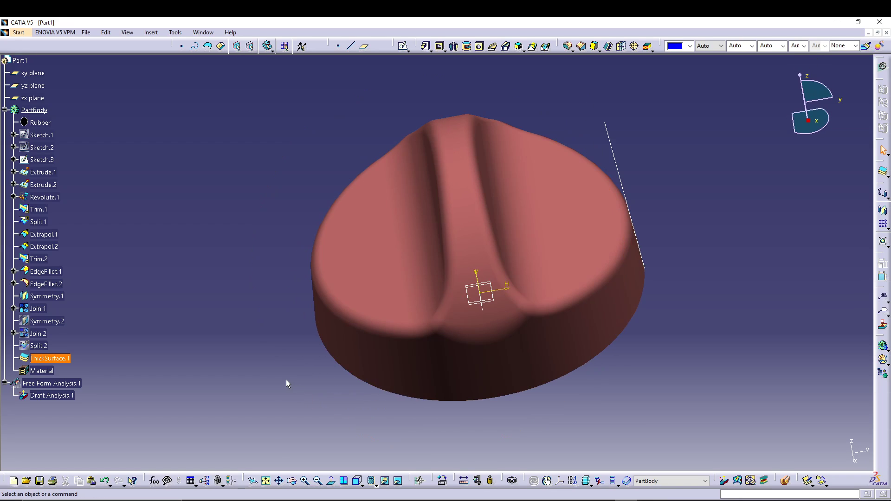
middle_drag(262, 329, 354, 369)
middle_drag(636, 333, 486, 237)
middle_drag(591, 350, 597, 330)
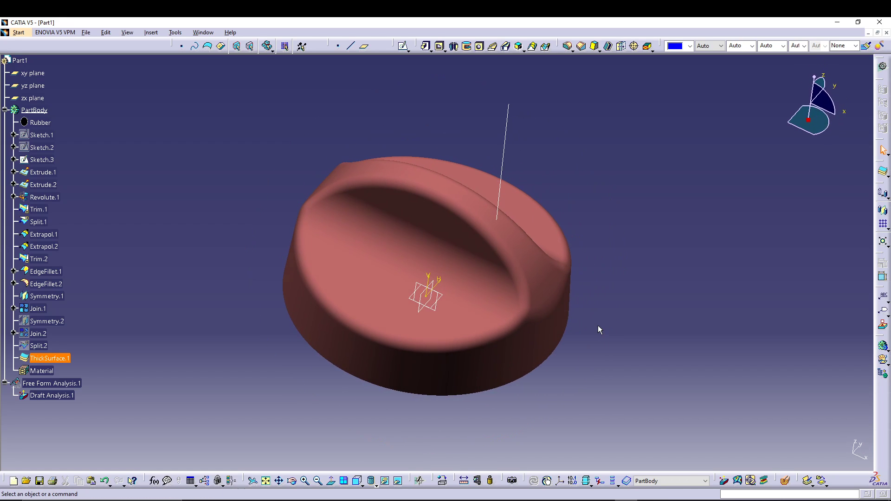